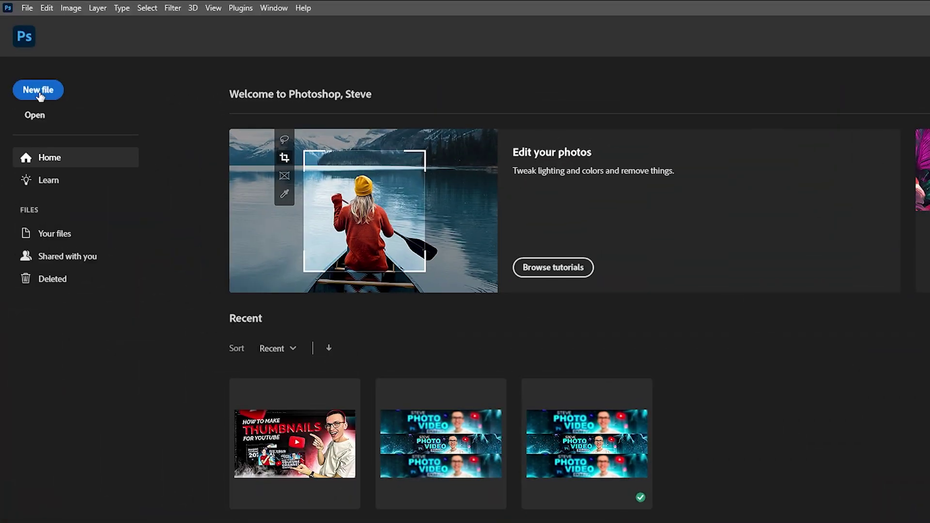
Create a new 1080 x 1300 px document at 300 pixels/inch in RGB Color with a white background
click(39, 93)
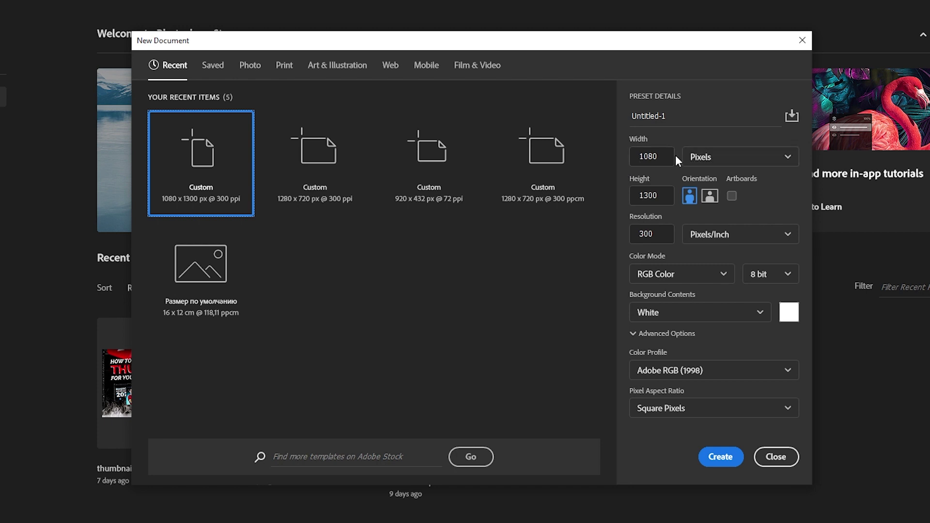
click(630, 157)
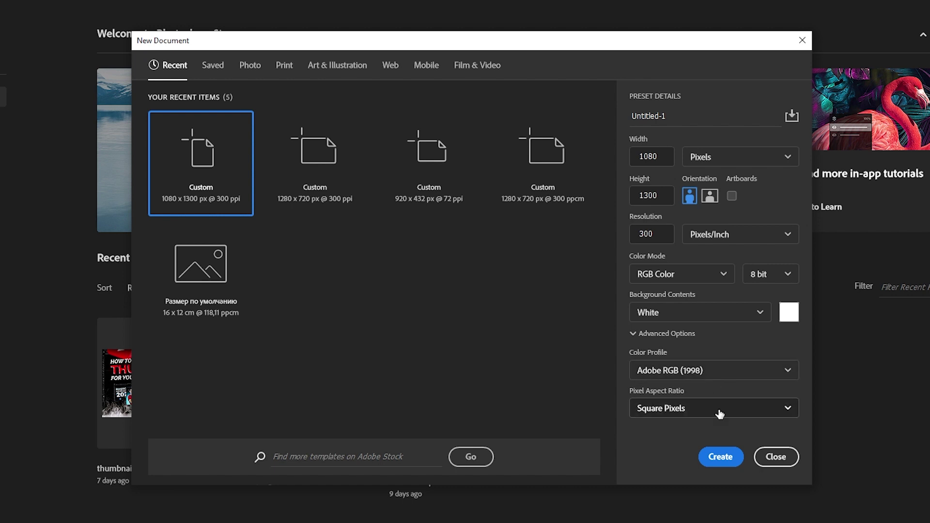
click(720, 458)
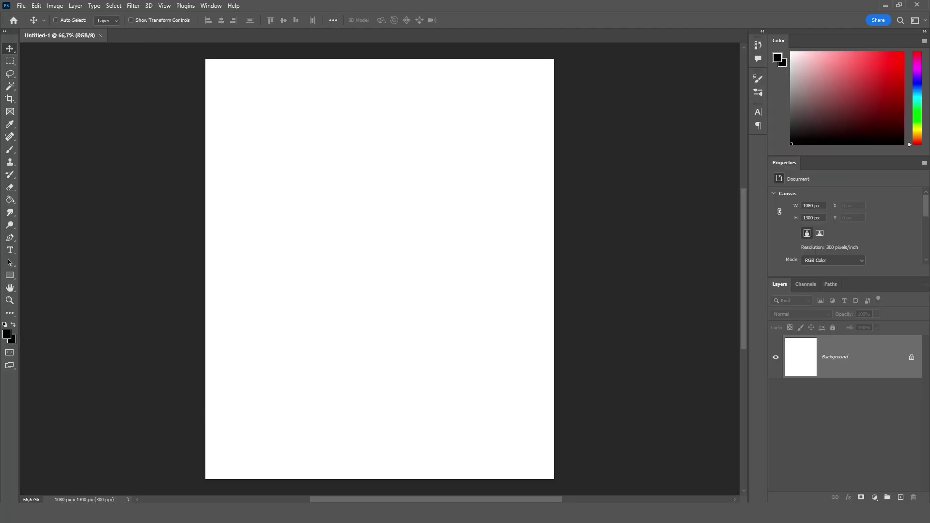
Place the IMG_6792 photo into the document and reposition it on the canvas with the Move tool
drag(291, 521, 315, 331)
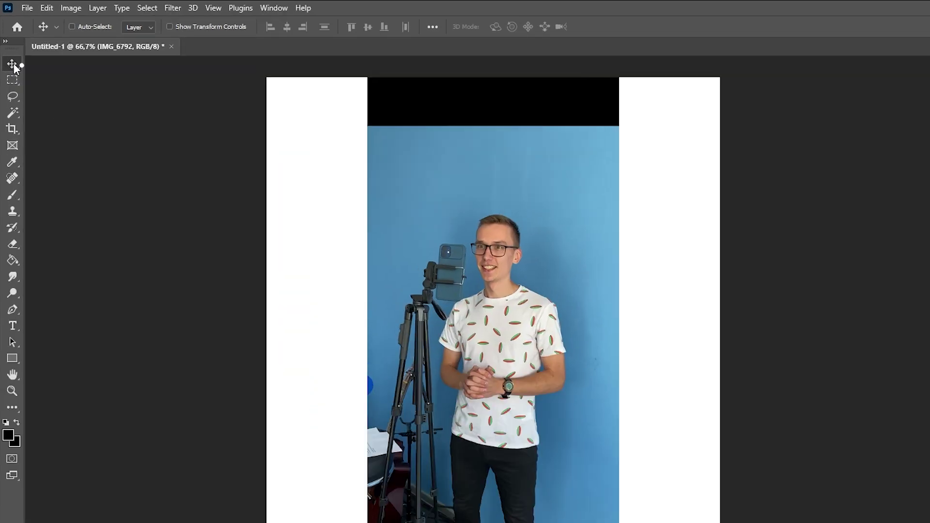
drag(363, 166, 333, 186)
drag(432, 243, 488, 365)
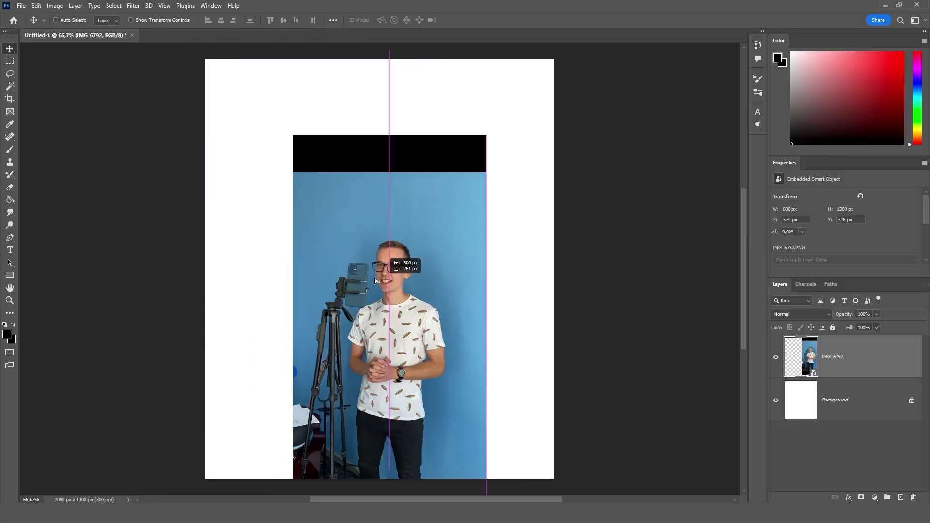
drag(374, 280, 356, 196)
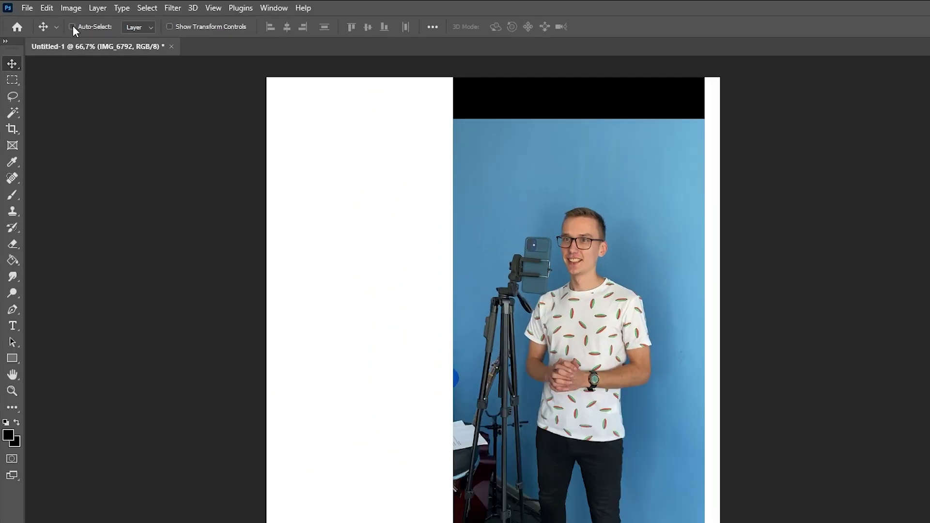
Enable Auto-Select for layers and duplicate the IMG_6792 photo, placing the copy on the left half of the canvas
click(72, 27)
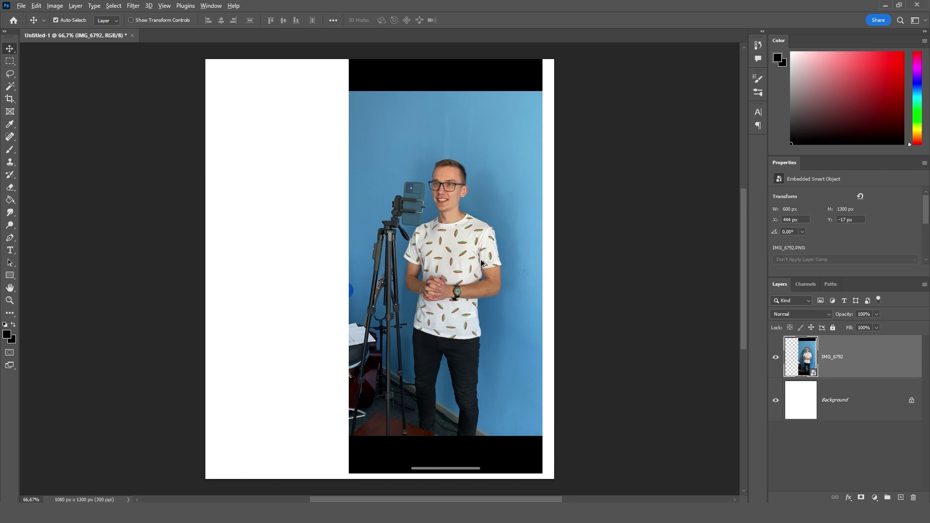
alt+drag(480, 260, 314, 255)
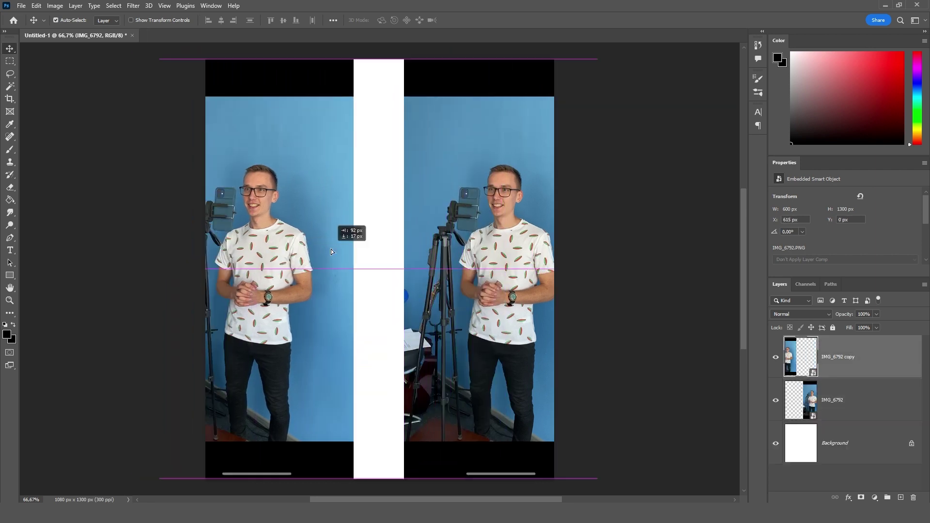
drag(330, 249, 342, 249)
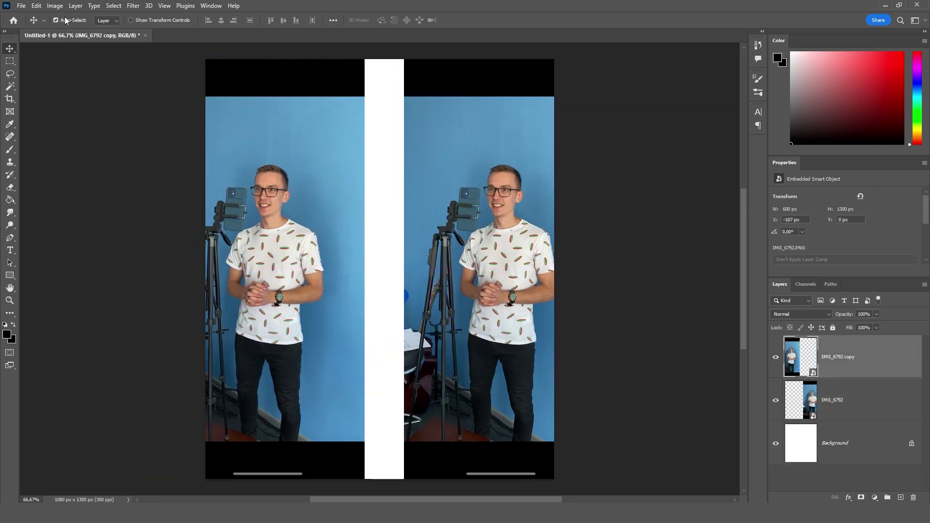
Move the original photo further right and shift the photo copy around the left half of the canvas
drag(470, 161, 492, 163)
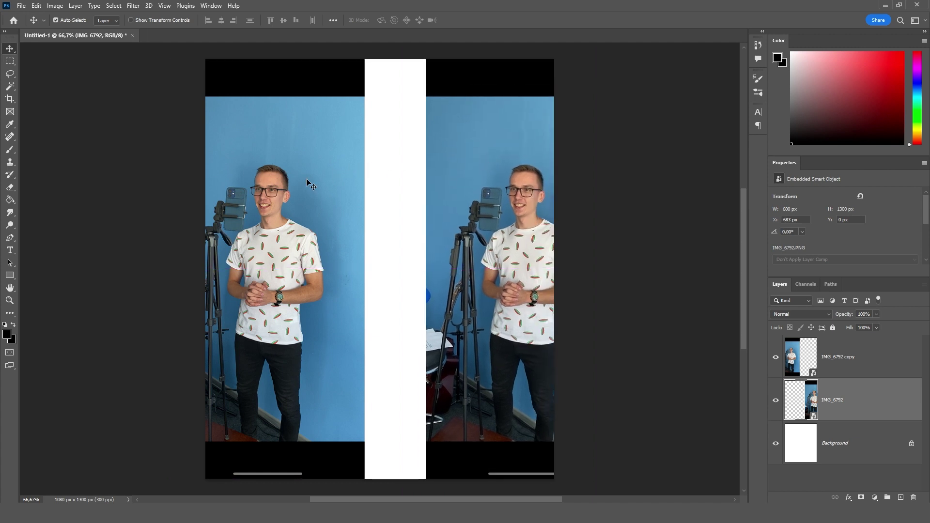
mouse_move(287, 188)
mouse_down()
mouse_move(302, 185)
mouse_move(293, 166)
mouse_move(285, 186)
mouse_move(269, 187)
mouse_up()
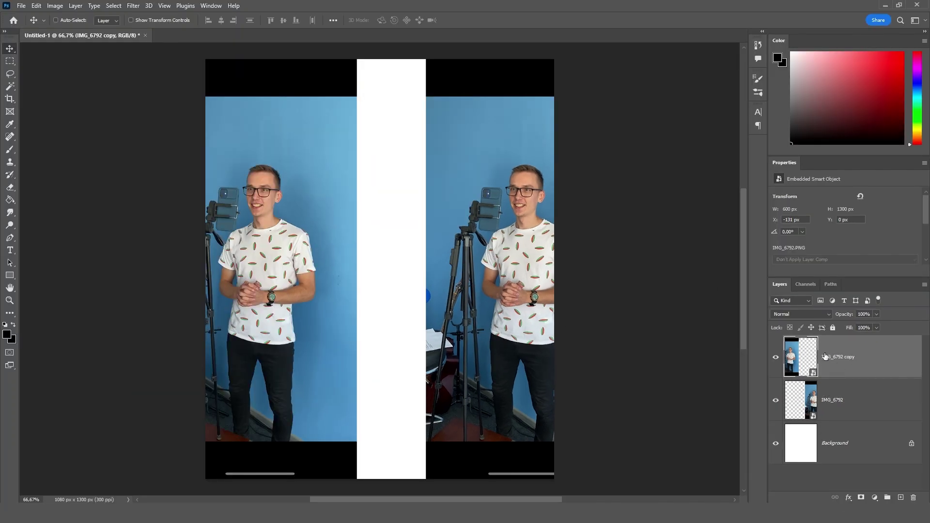
drag(332, 285, 355, 304)
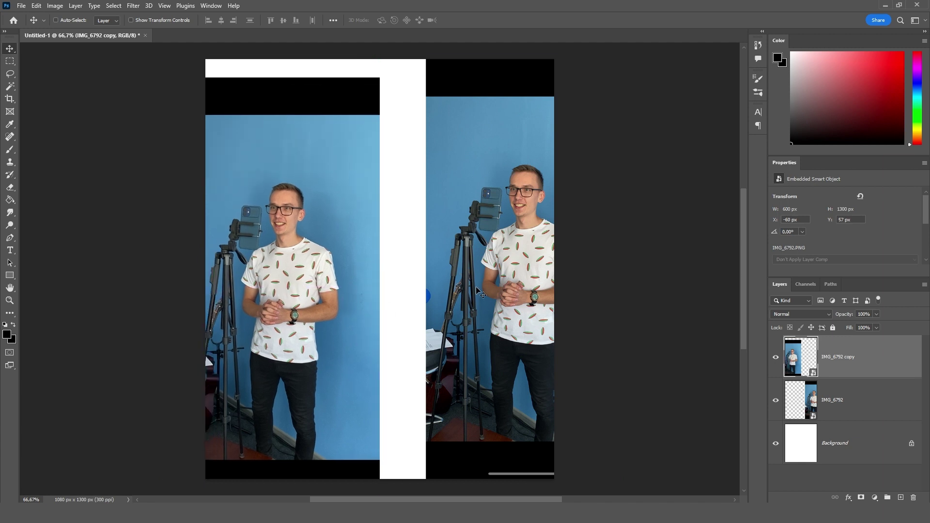
drag(473, 243, 499, 230)
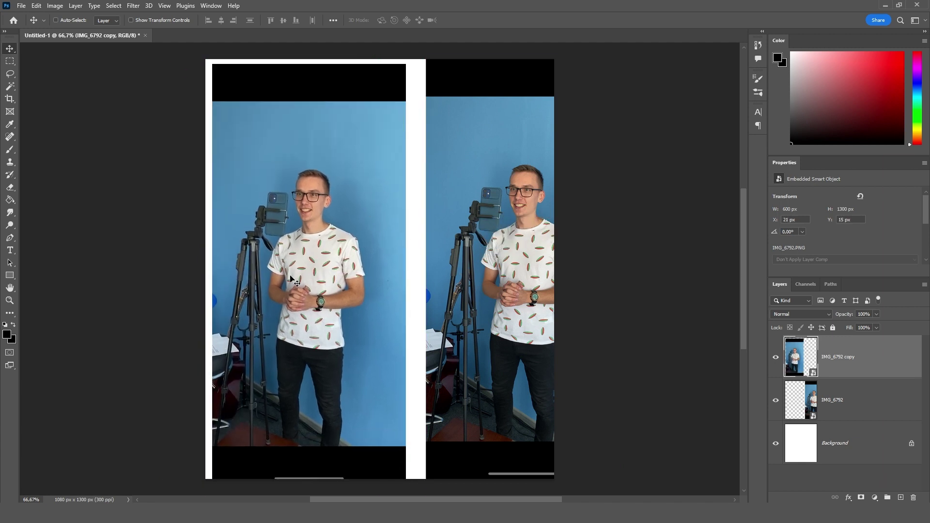
drag(406, 280, 385, 273)
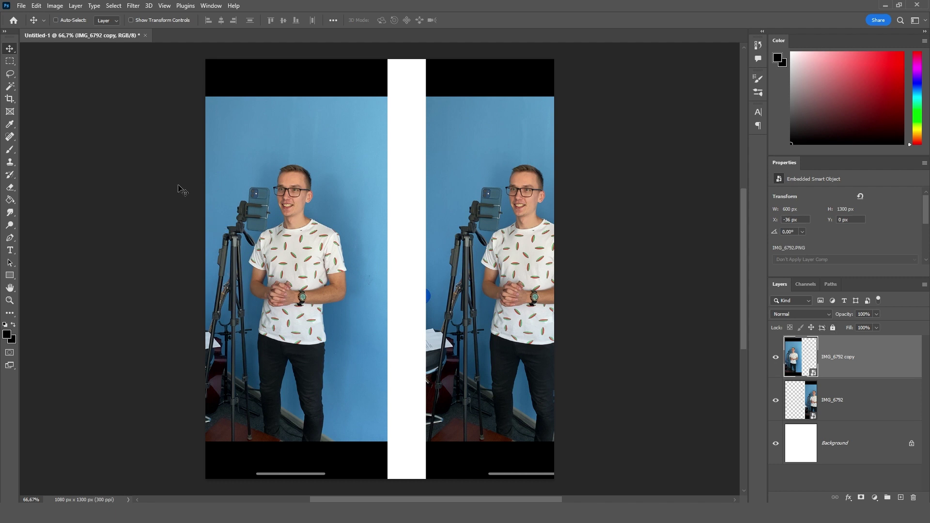
Nudge the photo copy left in large increments, and move the original photo toward the middle of the canvas
drag(286, 332, 297, 333)
key(shift+Left)
key(shift+Left)
key(shift+Left)
key(shift+Left)
key(shift+Left)
key(shift+Left)
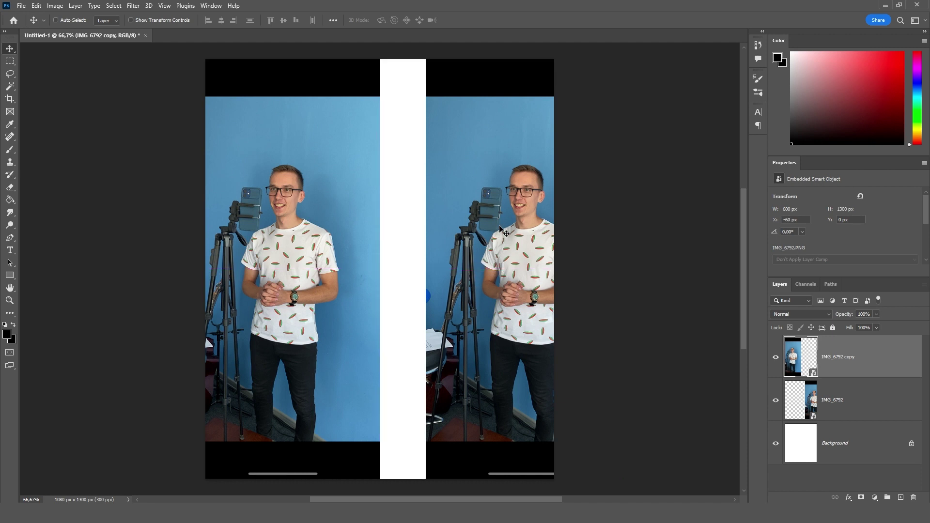
drag(502, 231, 479, 226)
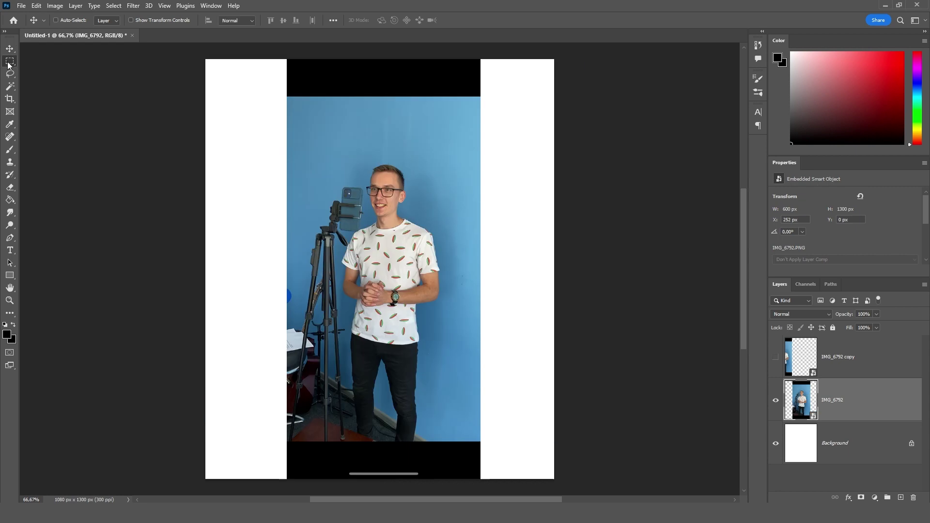
Copy the middle part of the IMG_6792 photo, about 600 x 844 px, to a new layer using a rectangular marquee, and hide the source layer
click(10, 61)
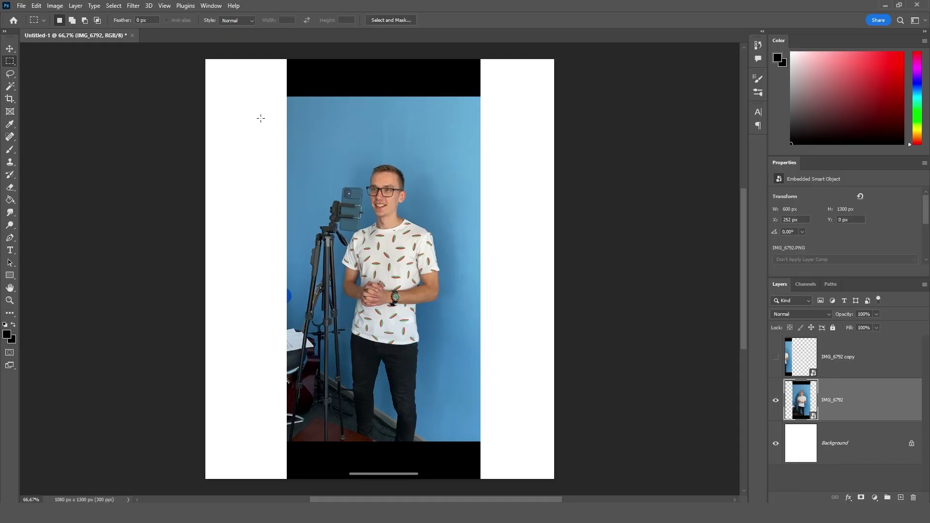
drag(261, 118, 508, 390)
key(ctrl+j)
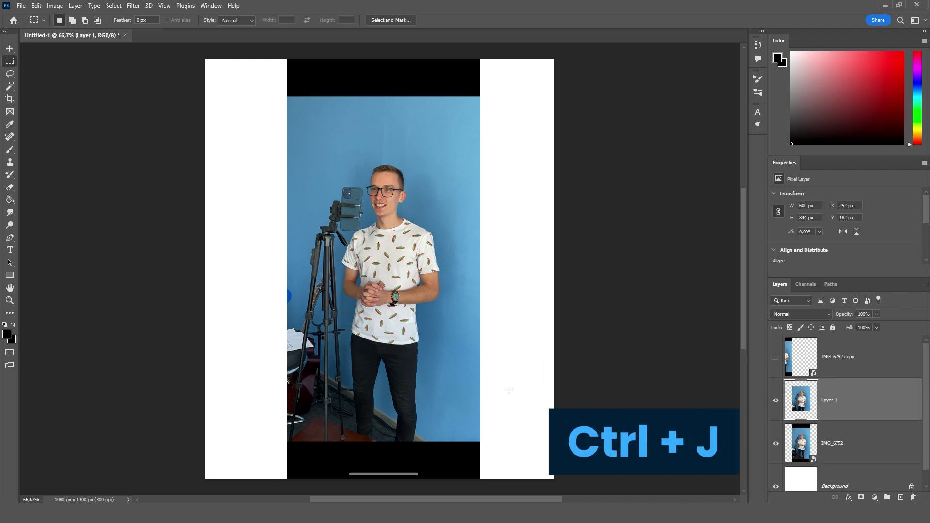
click(776, 444)
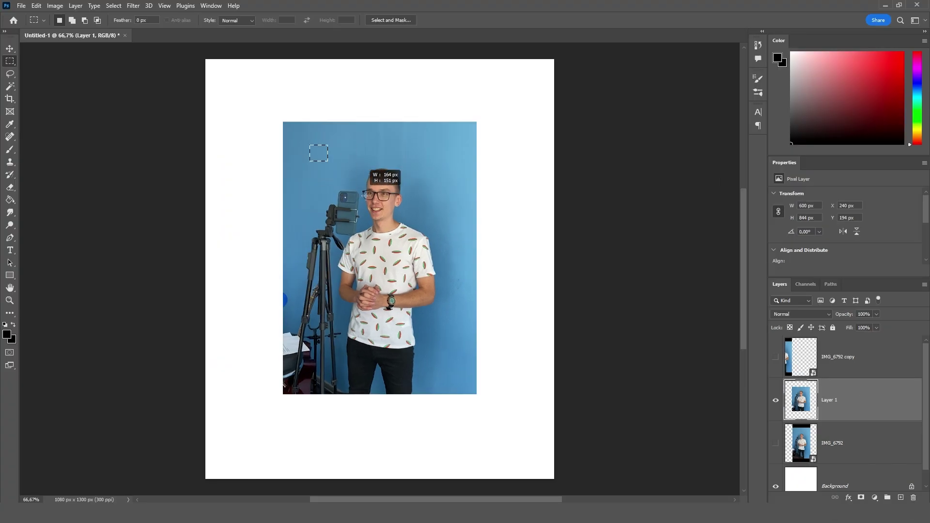
Build a combined marquee selection over the upper part of the cropped photo by adding several overlapping rectangles
drag(366, 195, 442, 251)
drag(414, 283, 385, 251)
drag(424, 178, 480, 211)
drag(422, 92, 379, 145)
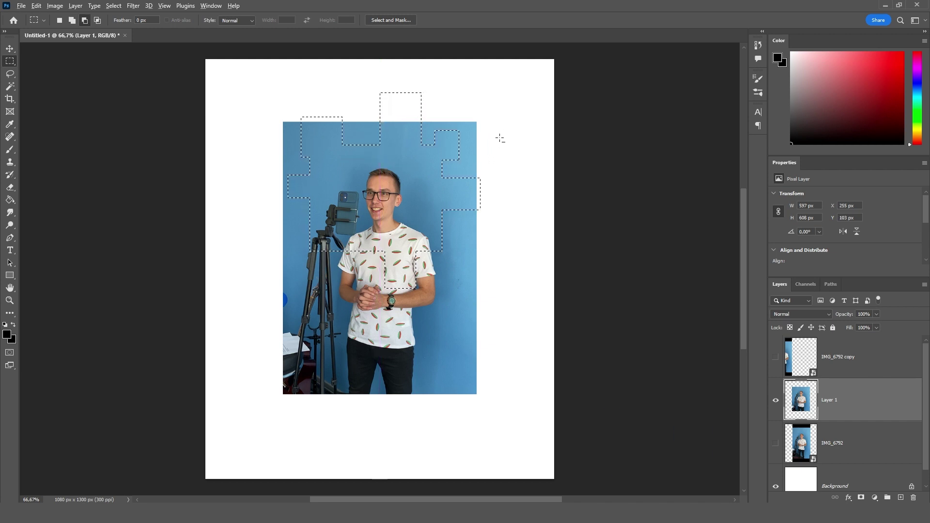
Subtract rectangular areas over the man's head and shirt from the combined selection, and deselect everything
key(alt)
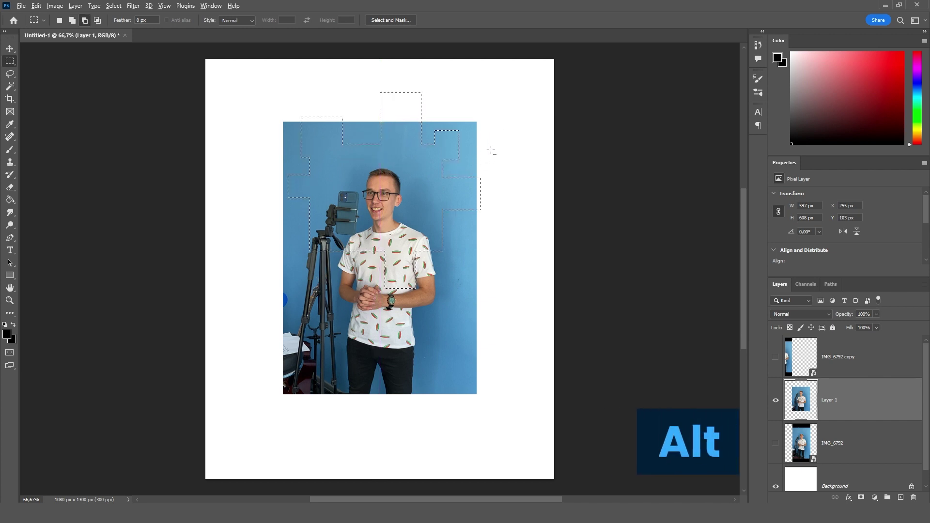
drag(491, 149, 365, 220)
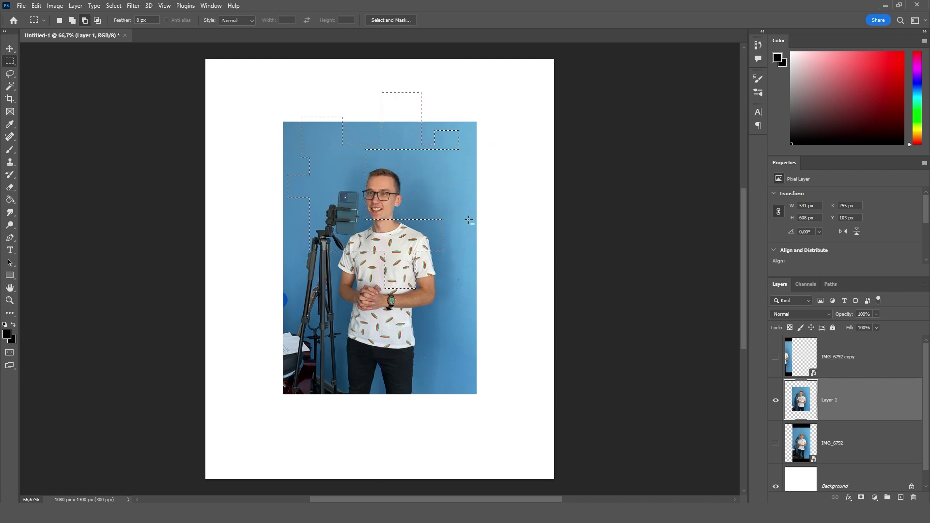
drag(470, 210, 365, 261)
drag(446, 311, 381, 249)
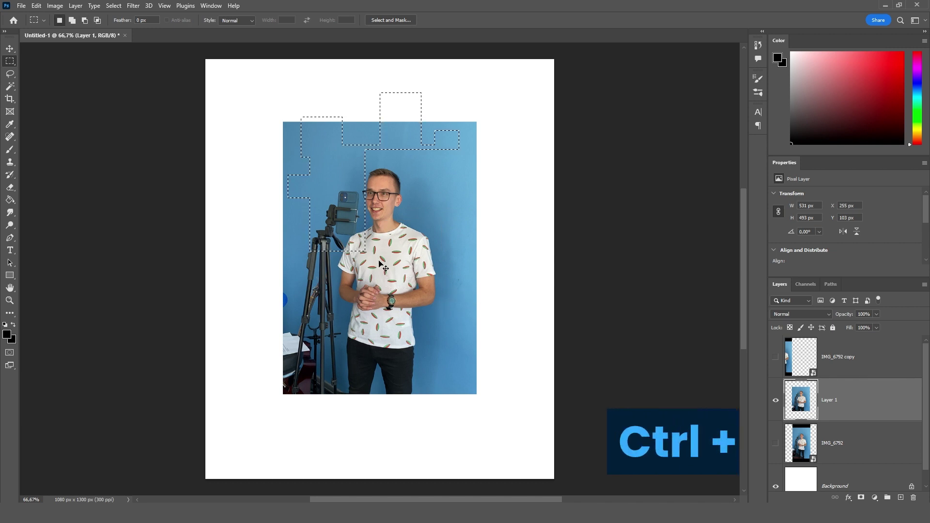
key(ctrl+d)
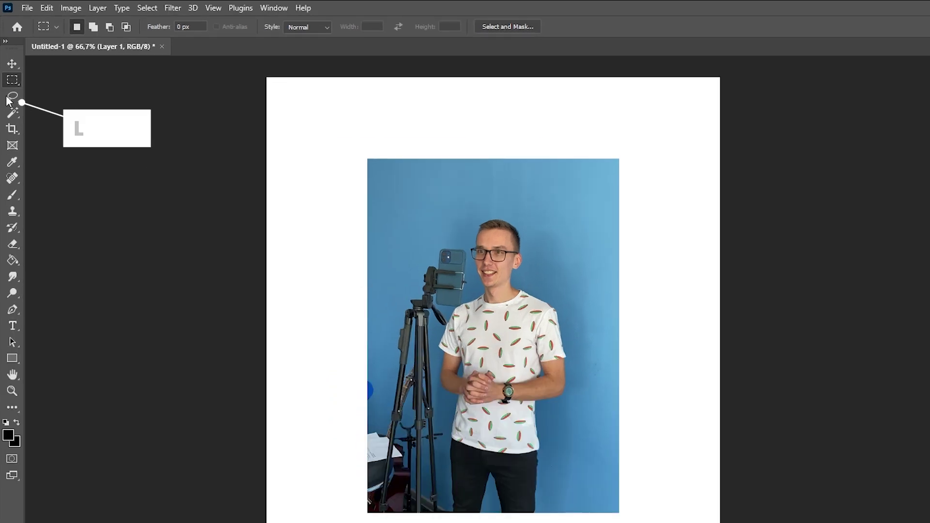
Outline the man's upper body with a freehand Lasso selection, copy it to a new layer and hide Layer 1
click(10, 74)
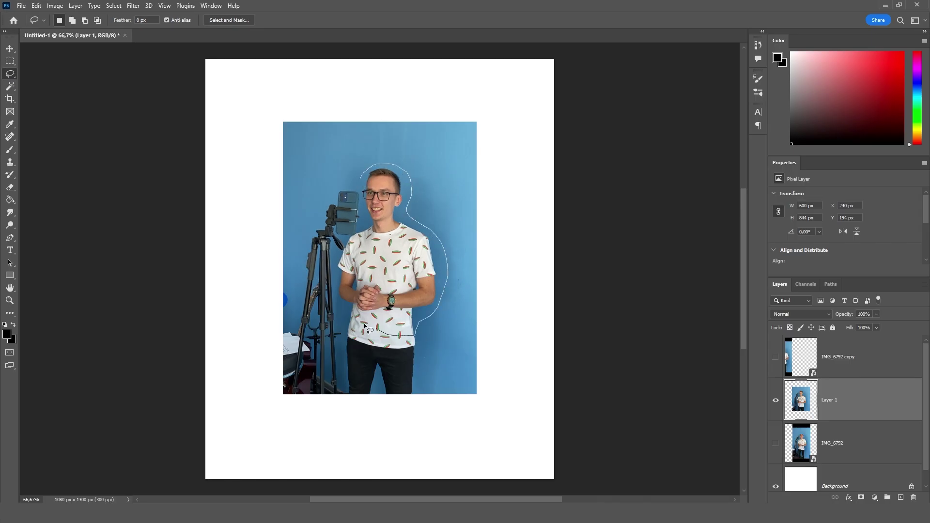
drag(361, 206, 362, 208)
key(ctrl+j)
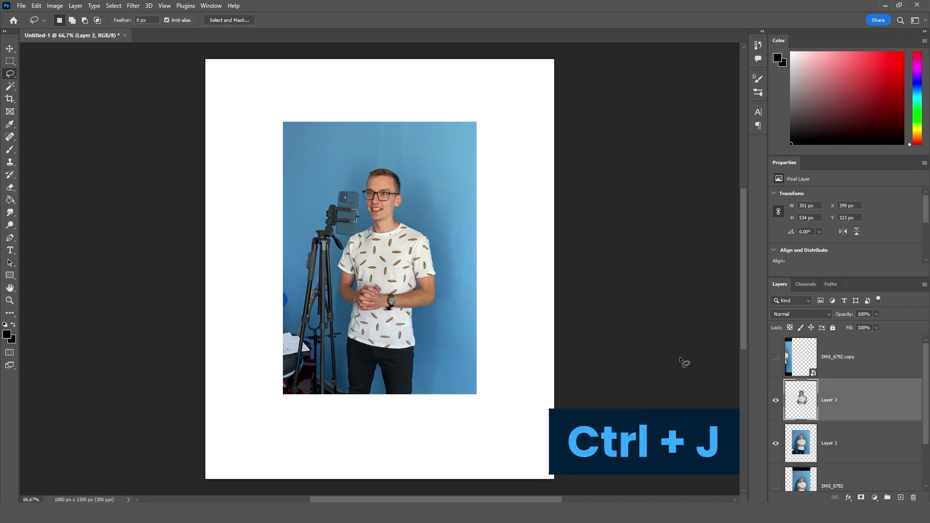
click(776, 443)
Move the lasso cutout slightly, delete its layer and show Layer 1 again
click(10, 49)
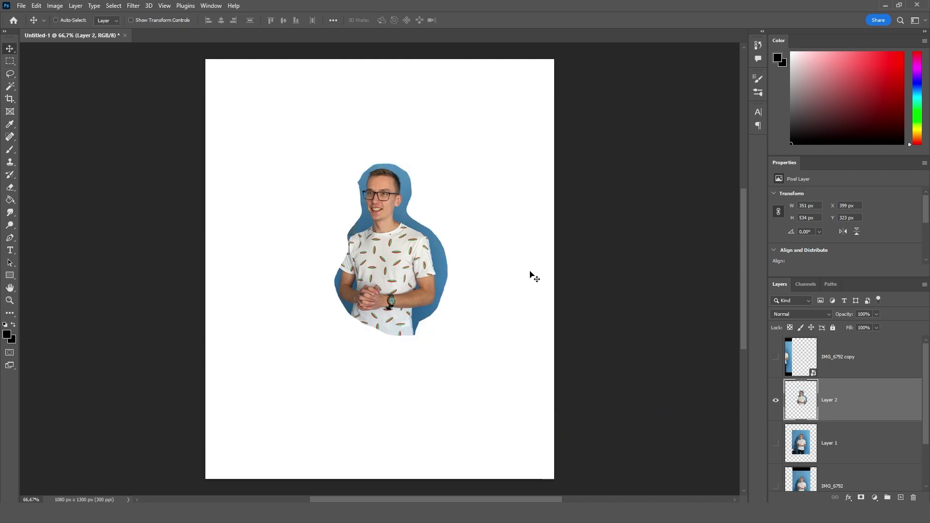
mouse_move(441, 261)
mouse_down()
mouse_move(447, 220)
mouse_move(423, 242)
mouse_move(446, 246)
mouse_up()
key(Delete)
click(776, 401)
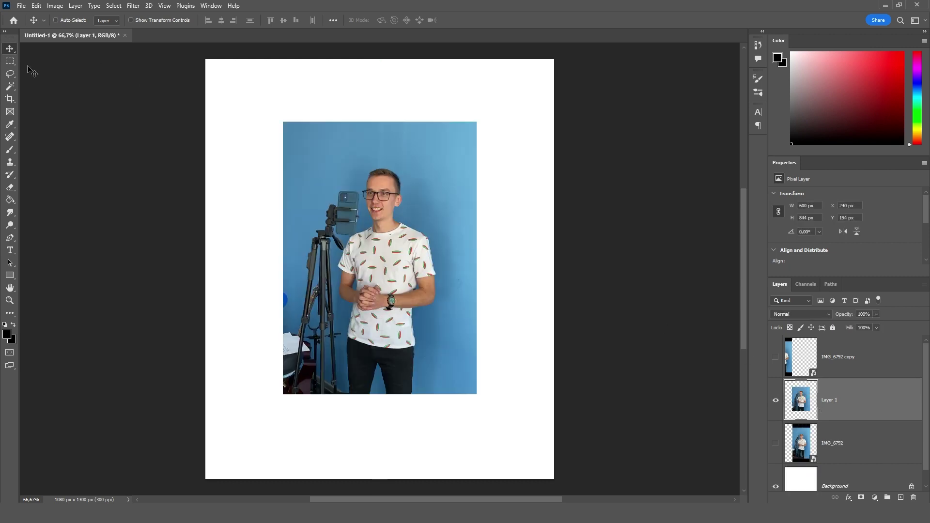
Outline the man with a Polygonal Lasso selection, copy it to a new layer and hide Layer 1
right_click(10, 73)
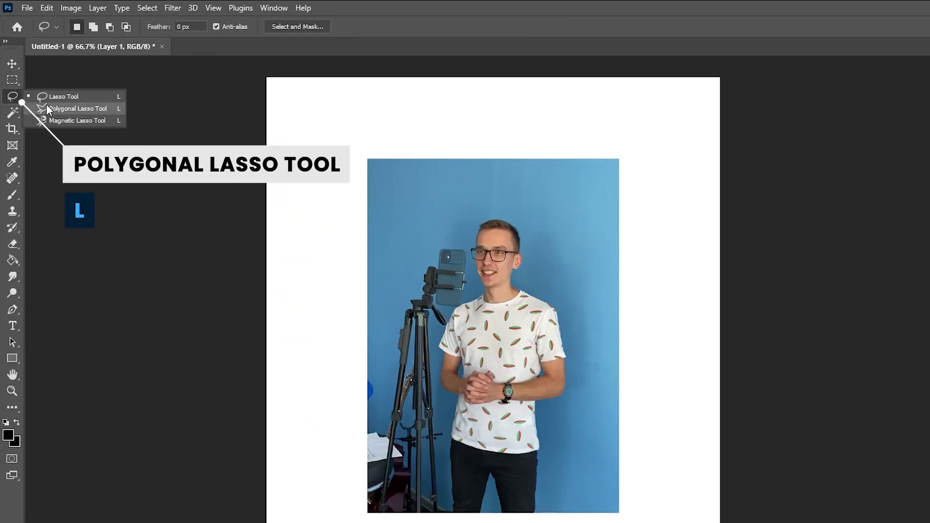
click(36, 80)
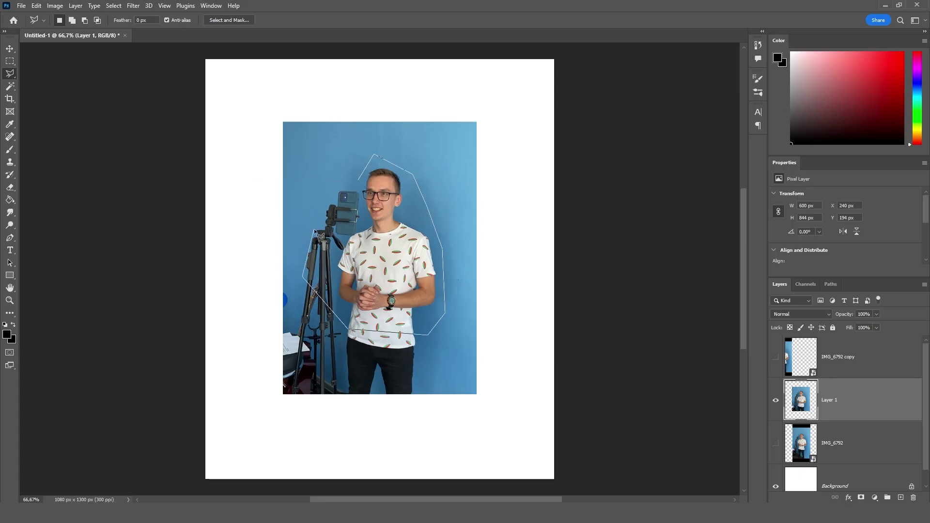
click(359, 182)
key(ctrl+j)
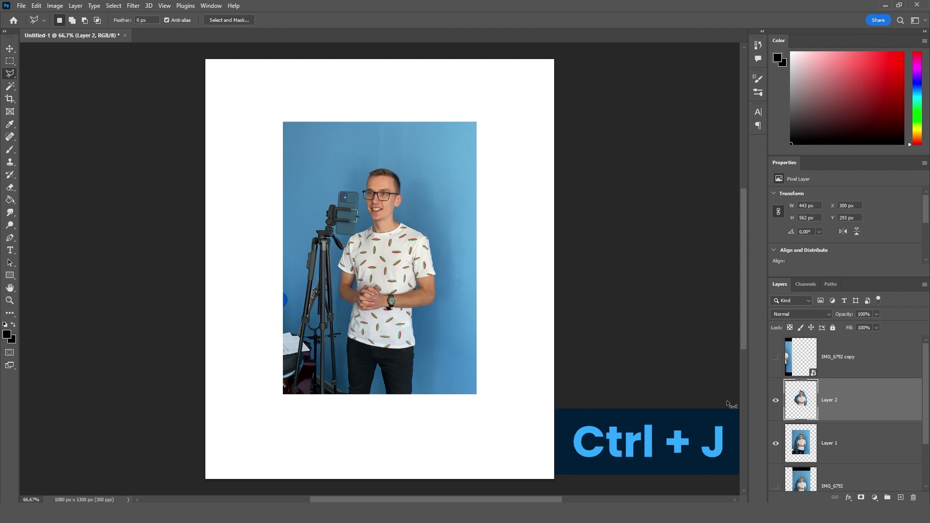
click(775, 442)
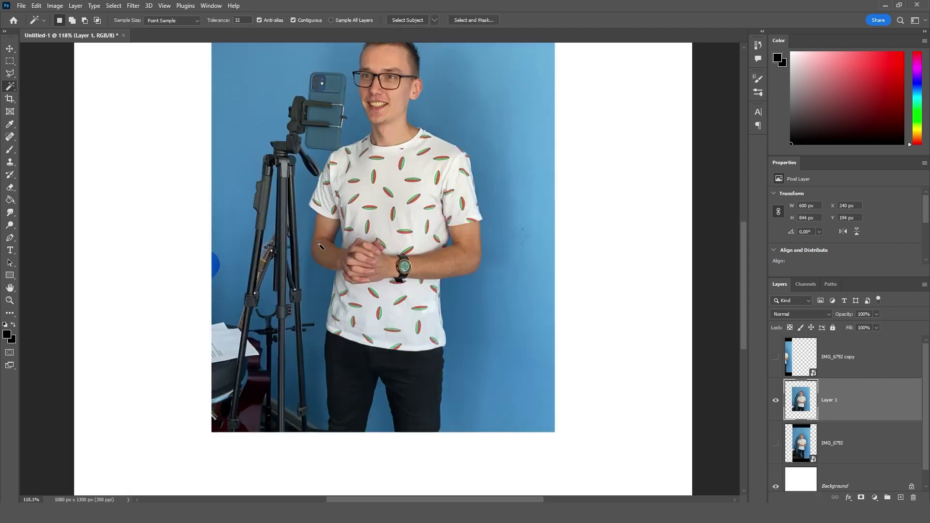
Select the blue wall on Layer 1 with the Magic Wand at tolerance 32, adding the shadowed area beside the man
key(w)
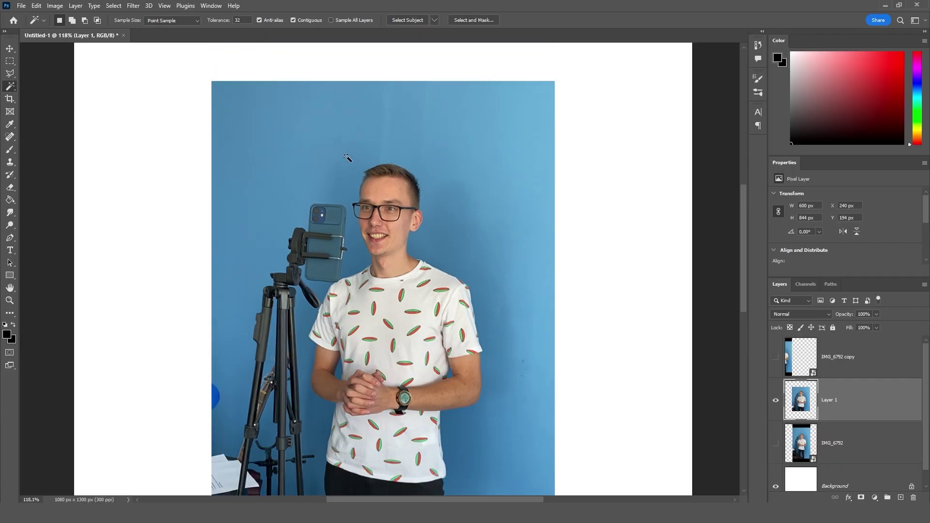
click(453, 141)
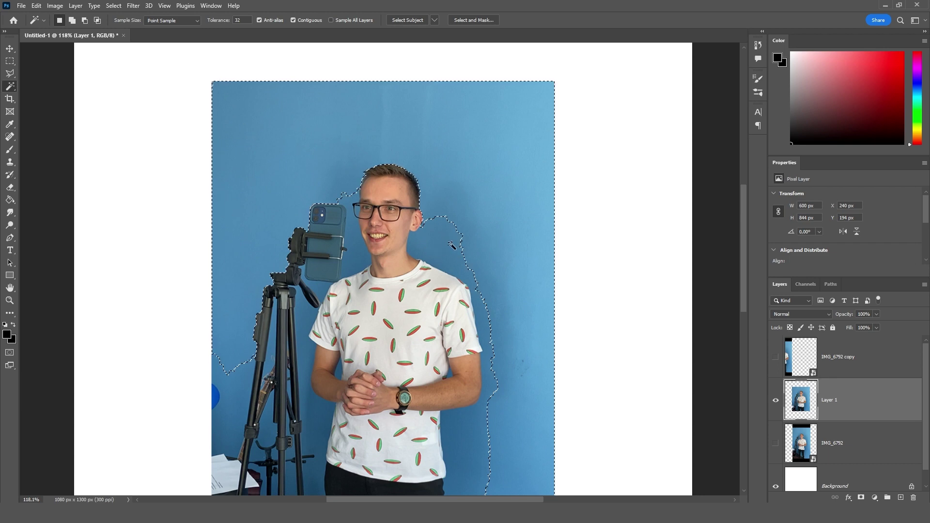
shift+click(433, 254)
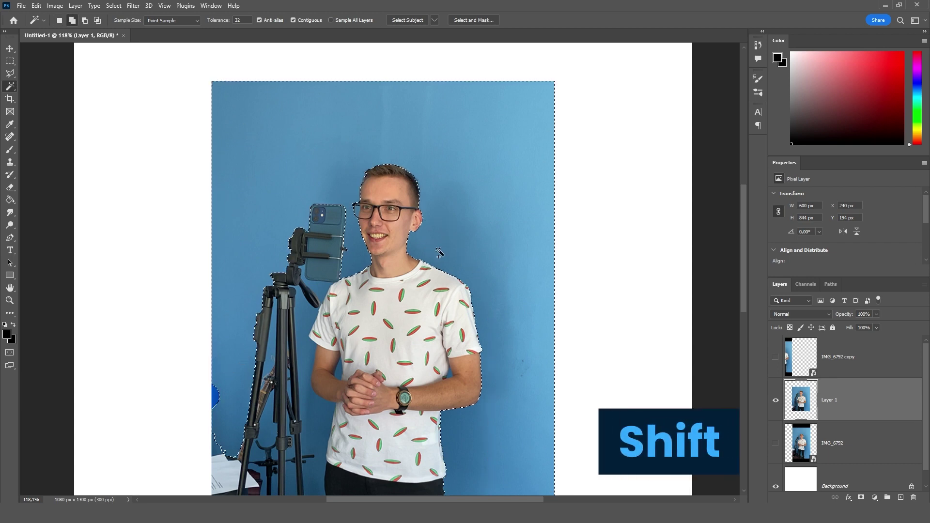
Add the wall areas between the phone, tripod and man's body to the Magic Wand selection on Layer 1
shift+click(346, 252)
shift+click(320, 289)
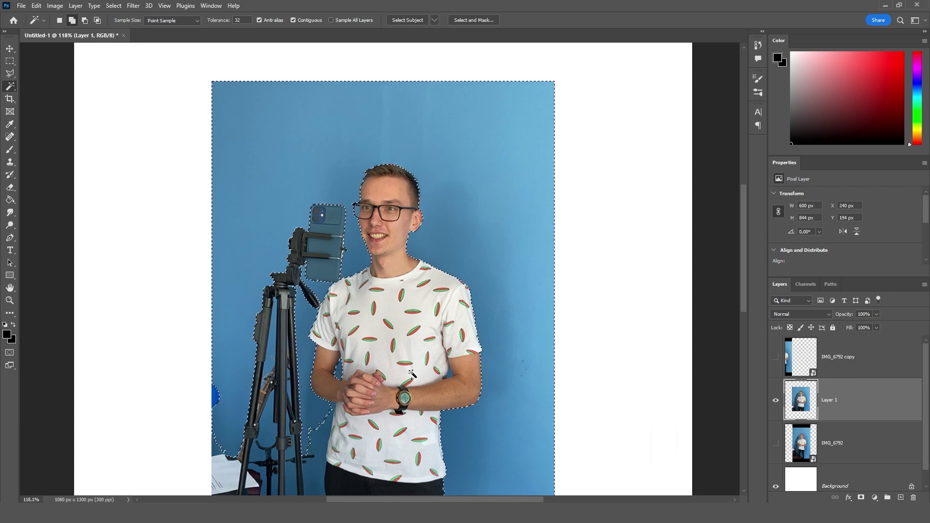
scroll(450, 379, up, 1)
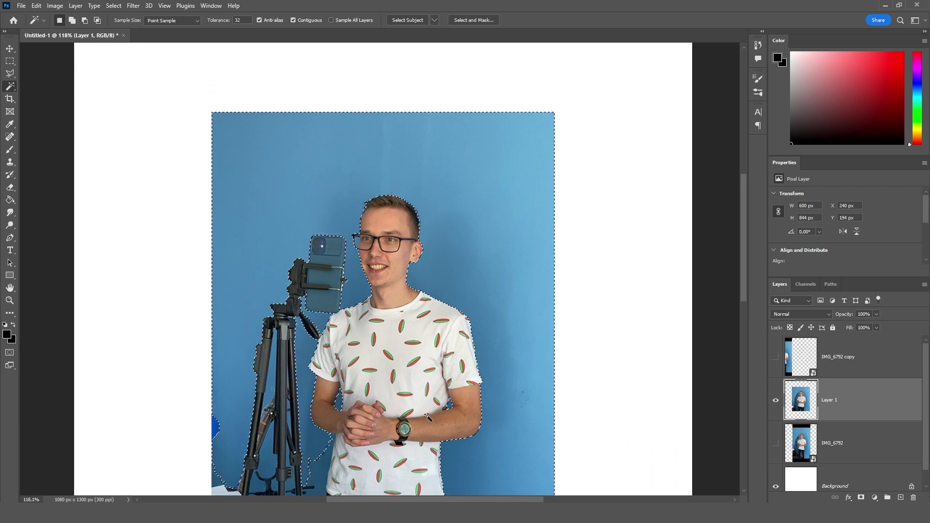
scroll(317, 386, down, 5)
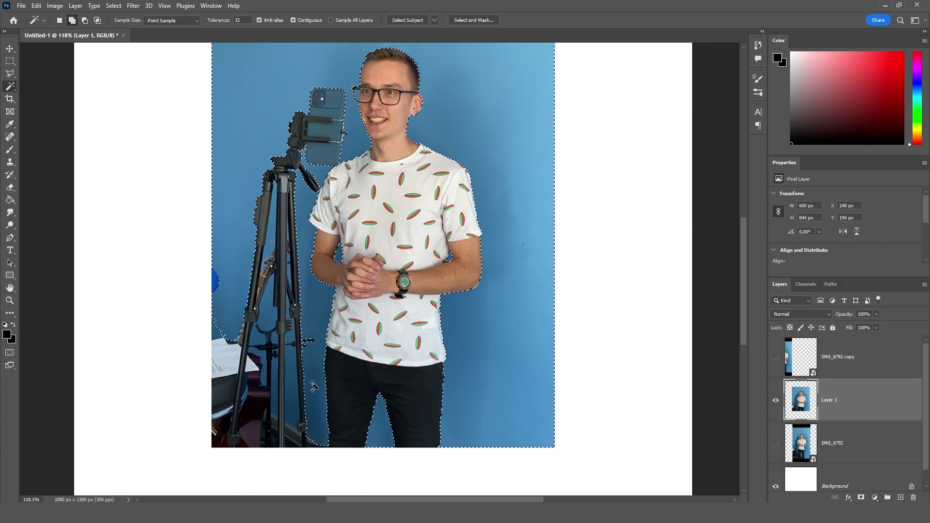
click(301, 382)
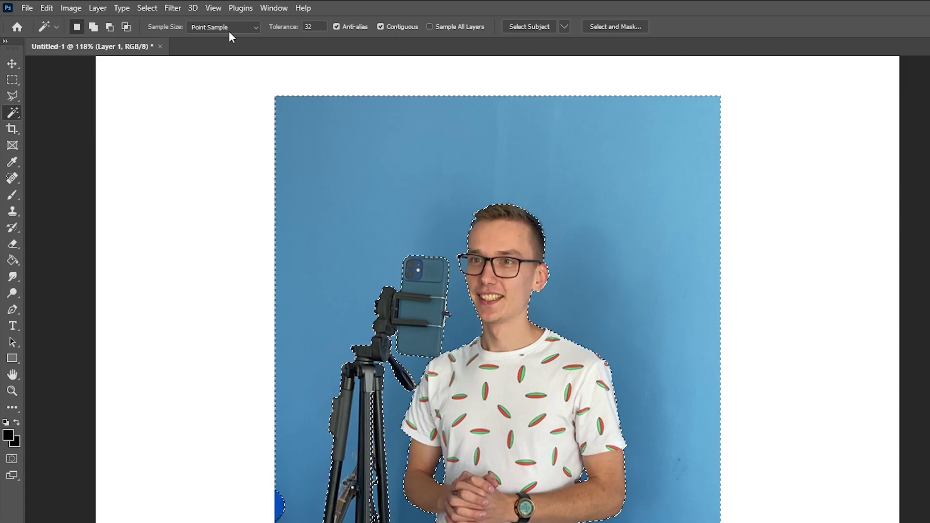
Invert the wall selection, copy the man and tripod to a new layer and hide Layer 1
click(114, 5)
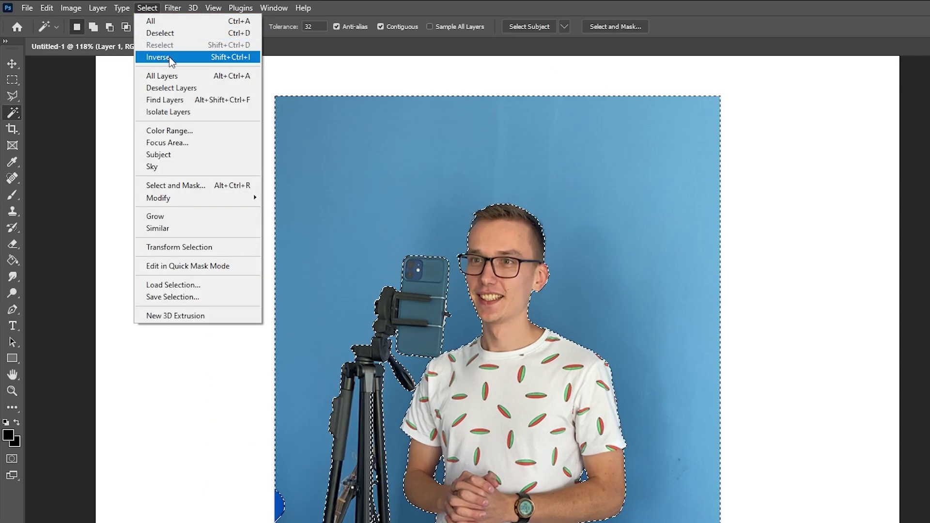
click(158, 57)
key(ctrl+j)
key(v)
click(775, 443)
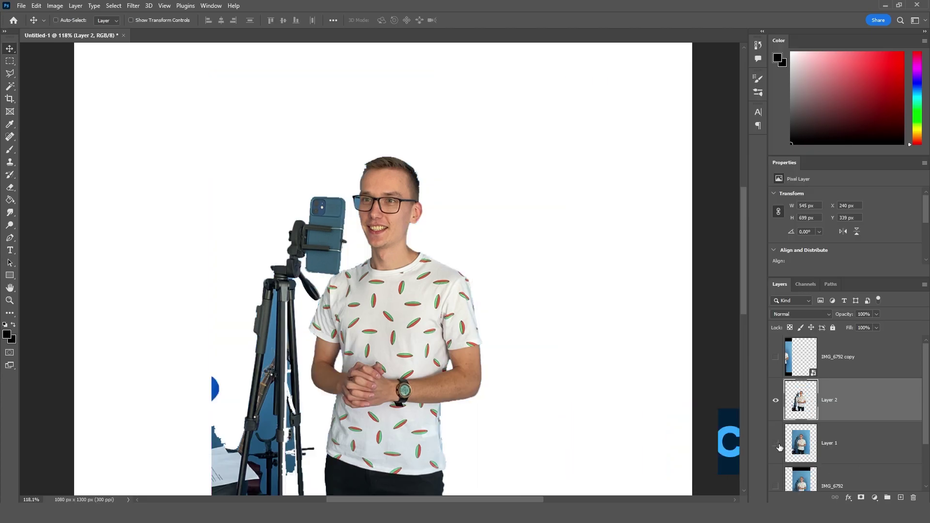
scroll(396, 272, down, 5)
scroll(396, 271, up, 4)
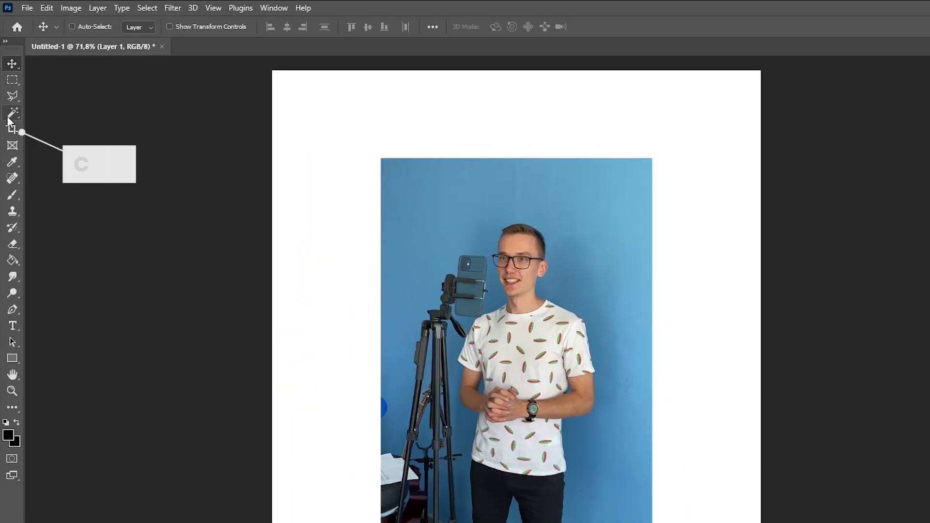
Crop the canvas on all four sides to the photo's edges, 600 px wide, and apply the crop
click(11, 126)
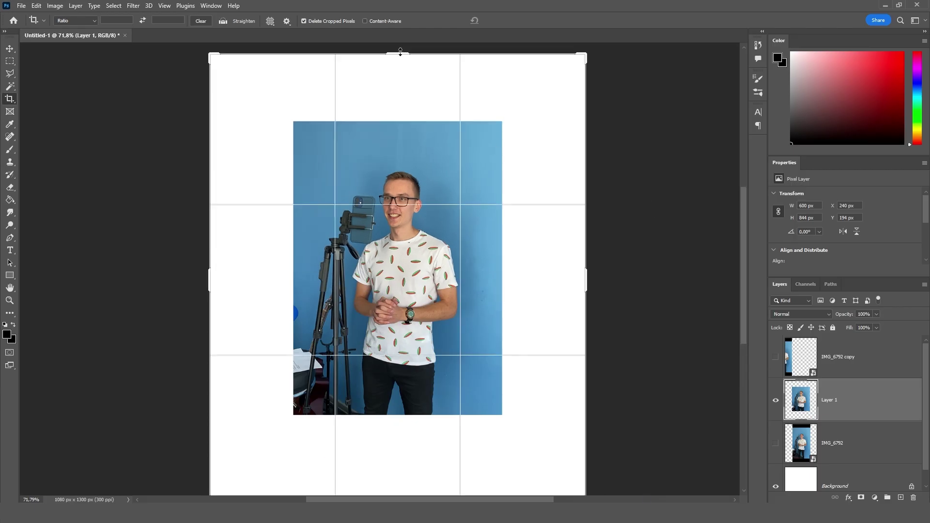
drag(401, 51, 399, 84)
drag(401, 459, 415, 409)
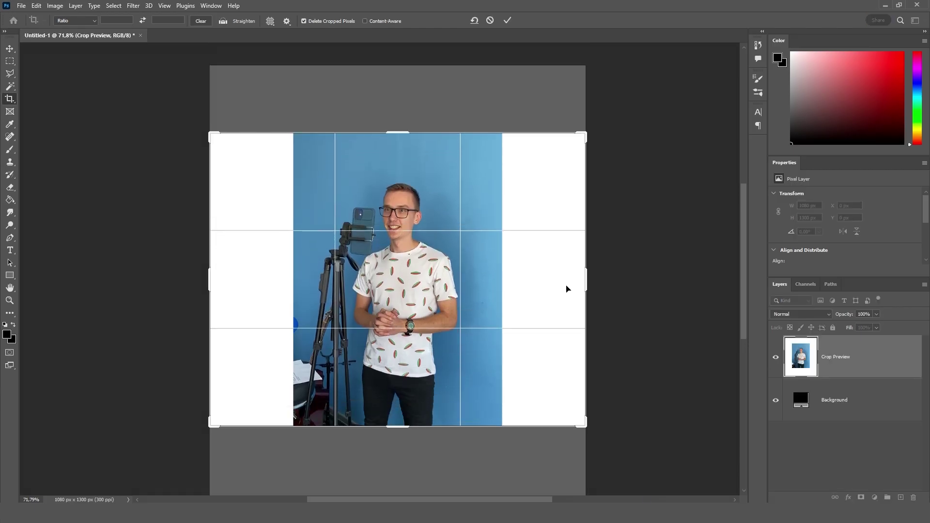
drag(585, 286, 544, 284)
drag(247, 276, 292, 273)
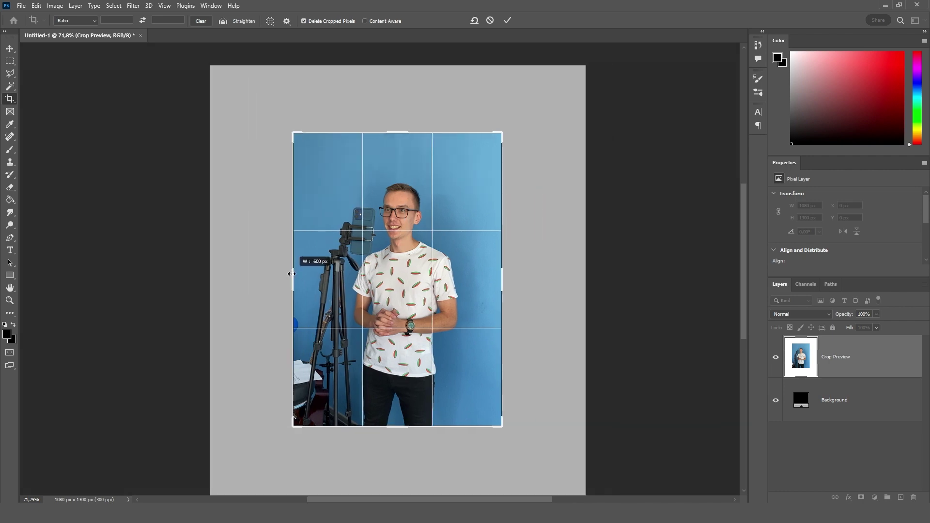
key(Return)
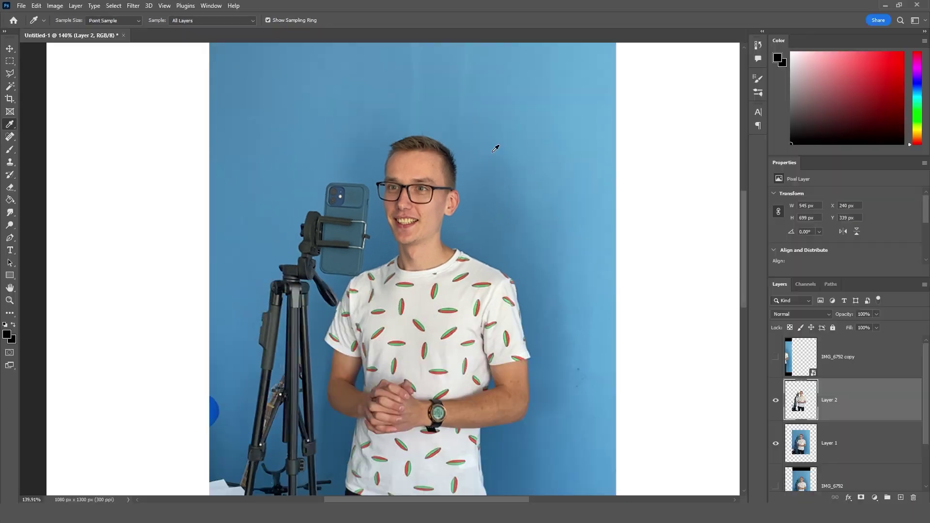
Sample colours with the Eyedropper from the man's skin, shirt and phone, ending on the dark blue of the phone camera
click(682, 174)
click(416, 172)
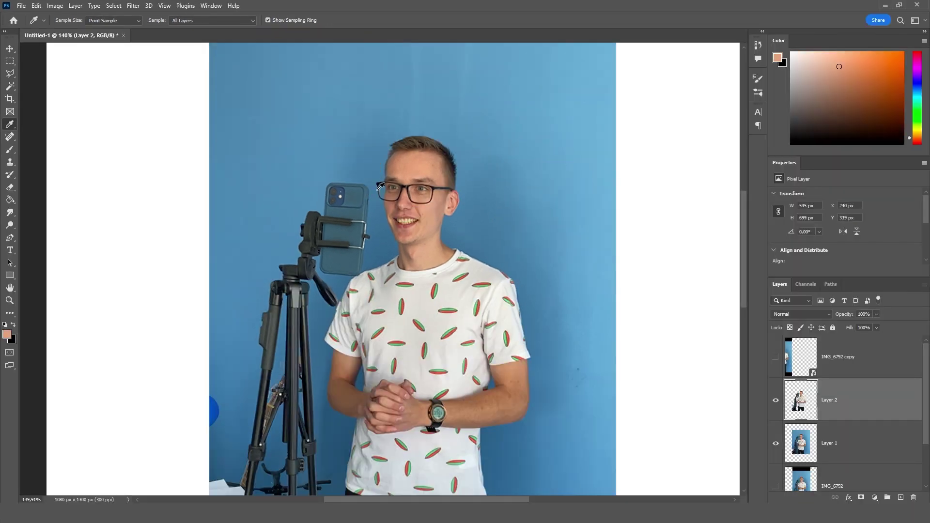
click(343, 201)
click(419, 304)
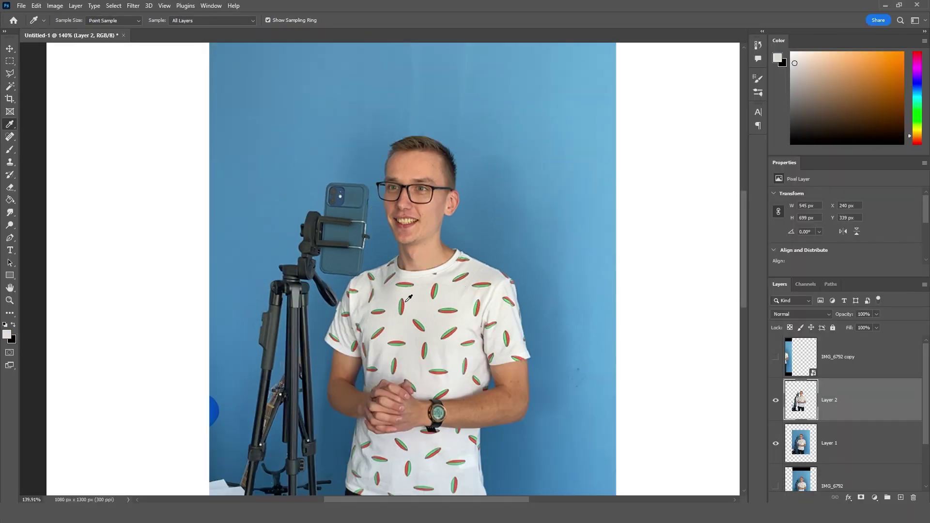
click(405, 302)
click(36, 279)
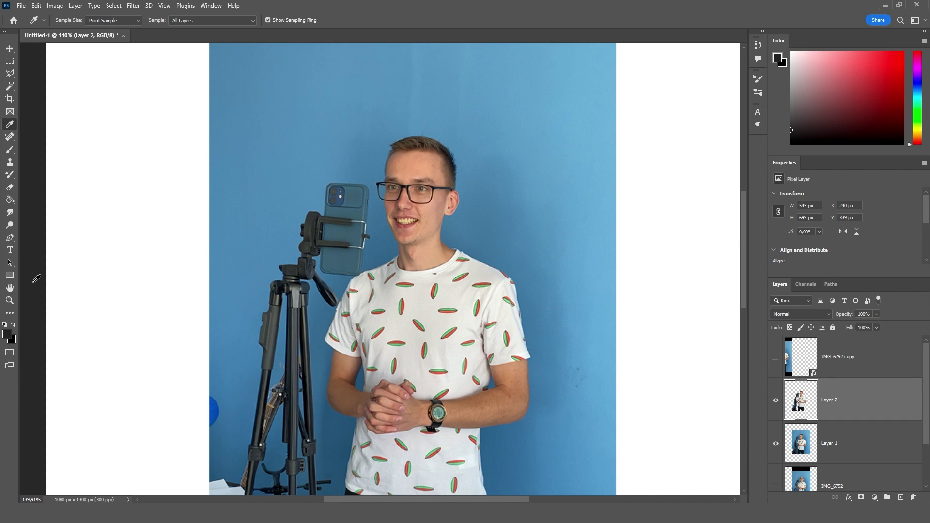
click(348, 236)
click(343, 202)
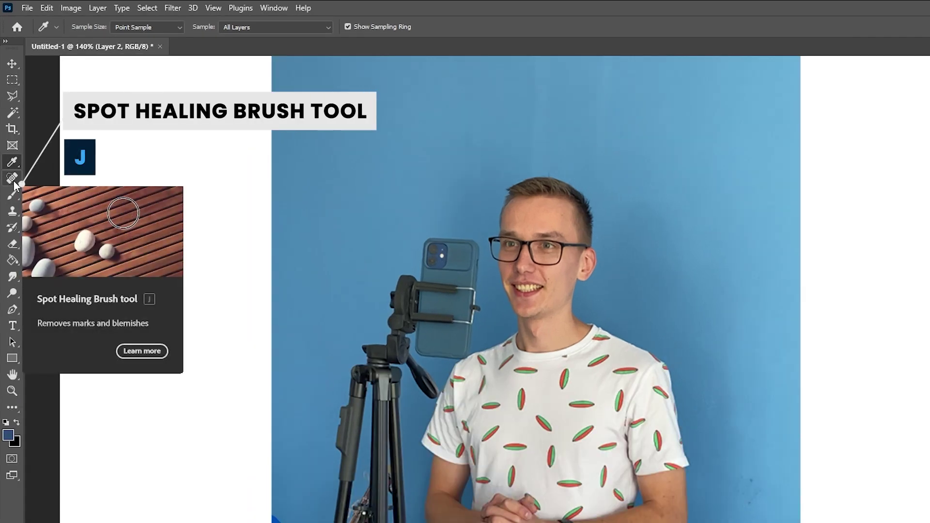
Remove the blemishes on the man's face with a small Spot Healing Brush on Layer 2
click(13, 180)
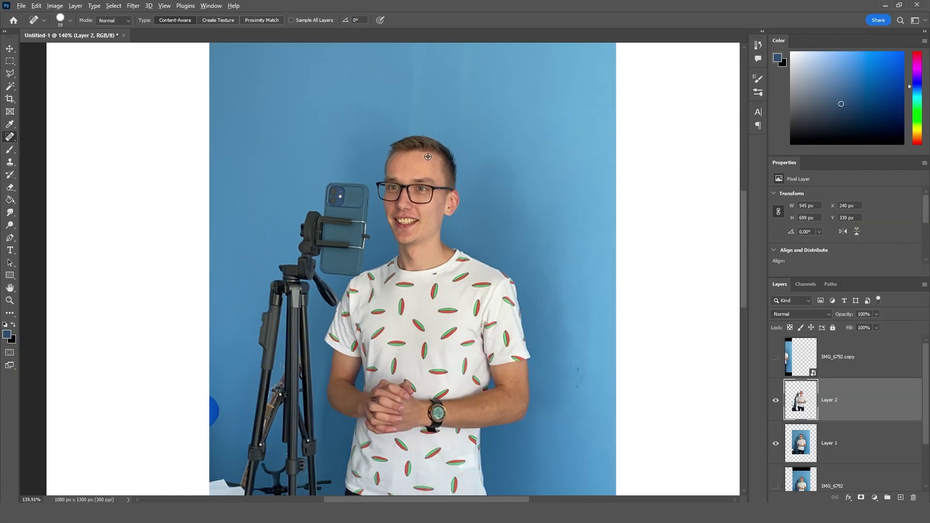
scroll(428, 156, up, 1)
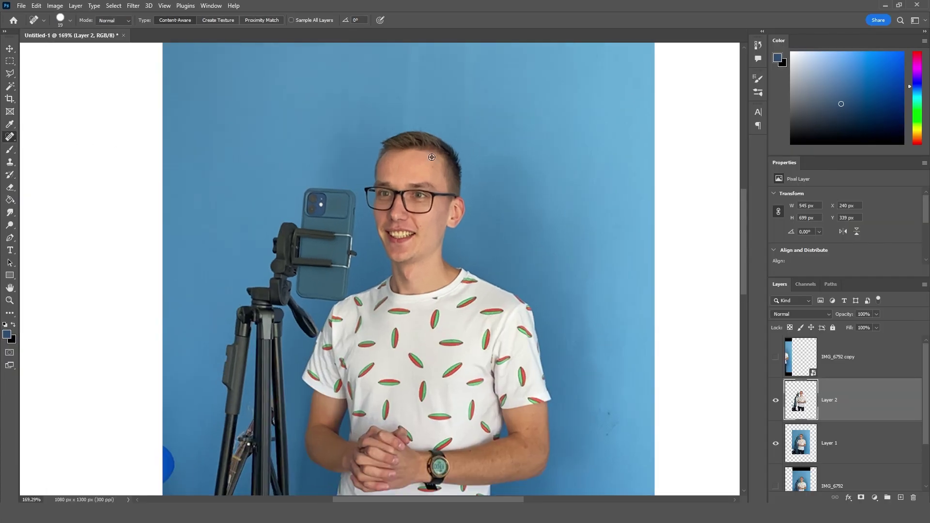
scroll(431, 157, up, 8)
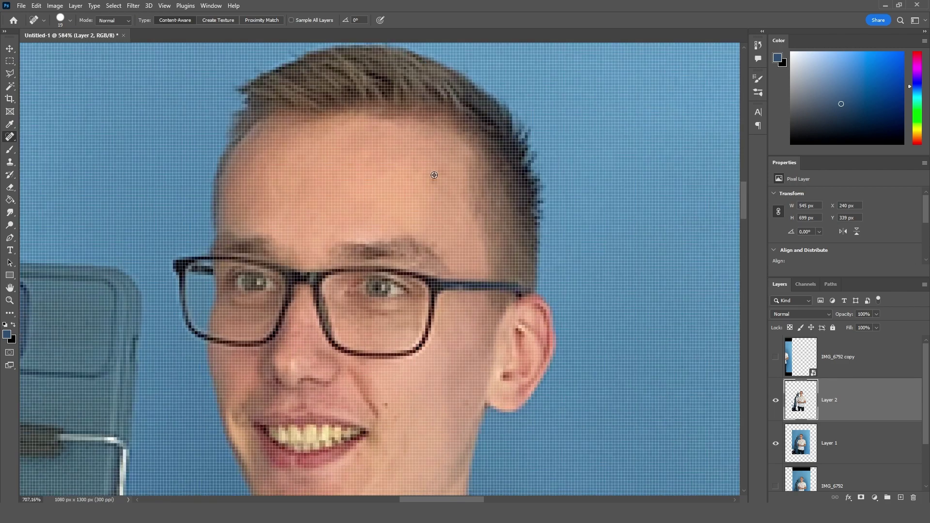
key(bracketleft)
key(bracketleft)
key(bracketleft)
click(435, 183)
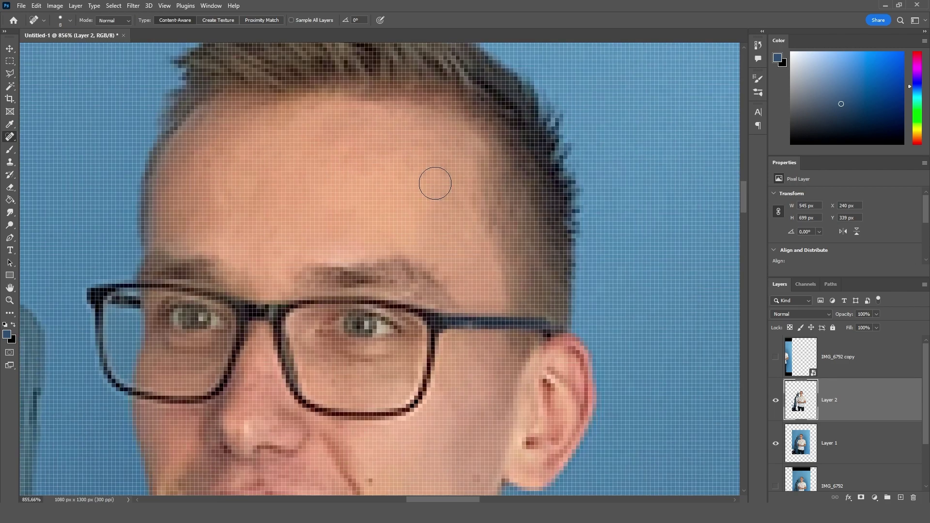
scroll(629, 243, down, 8)
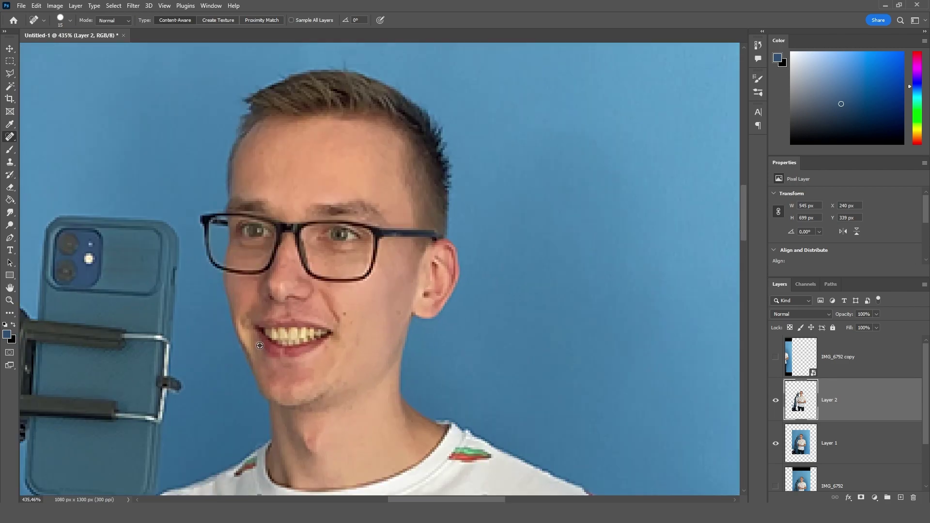
scroll(319, 340, up, 6)
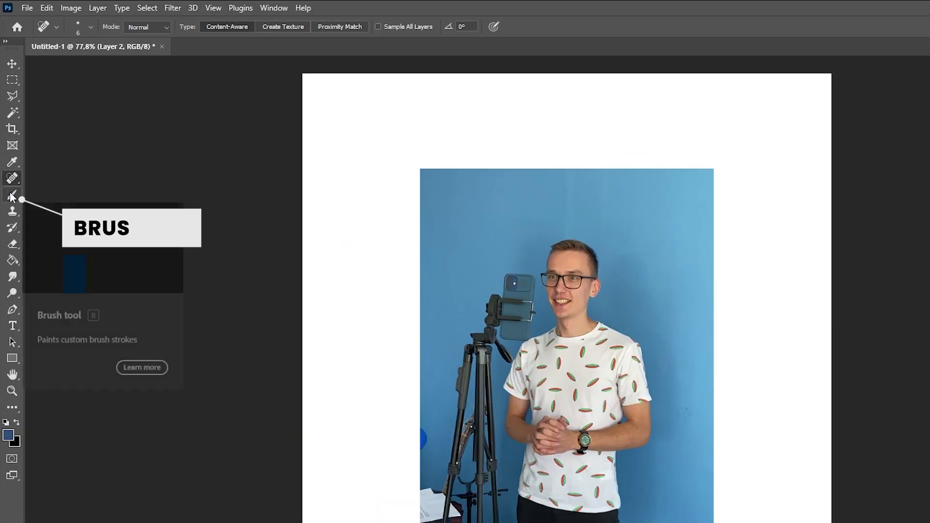
Set up the Brush tool with original brush 2 at 108 px size and 56% hardness
click(13, 195)
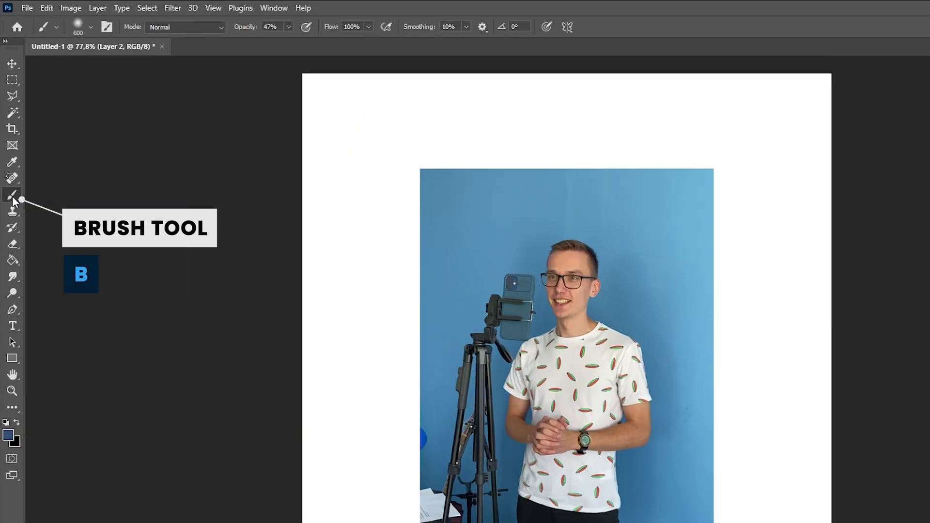
click(91, 27)
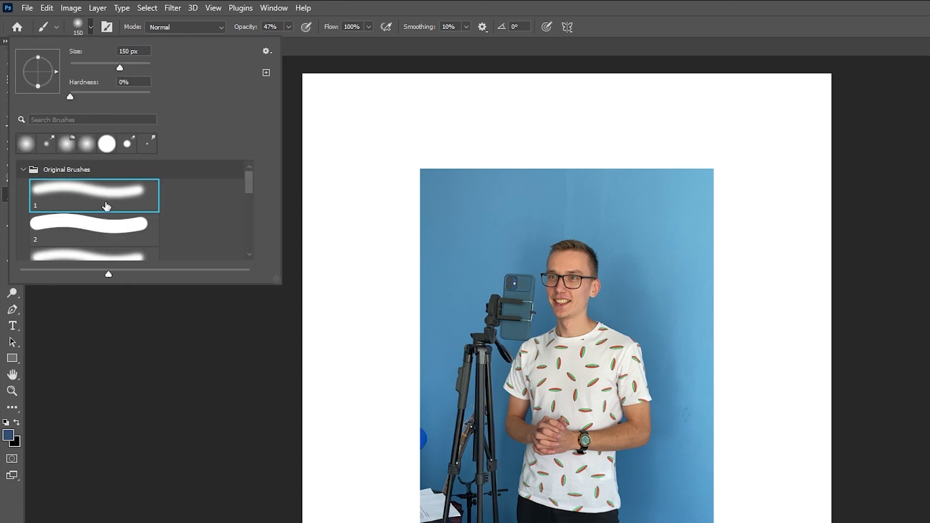
scroll(242, 182, down, 2)
scroll(235, 172, up, 2)
click(106, 229)
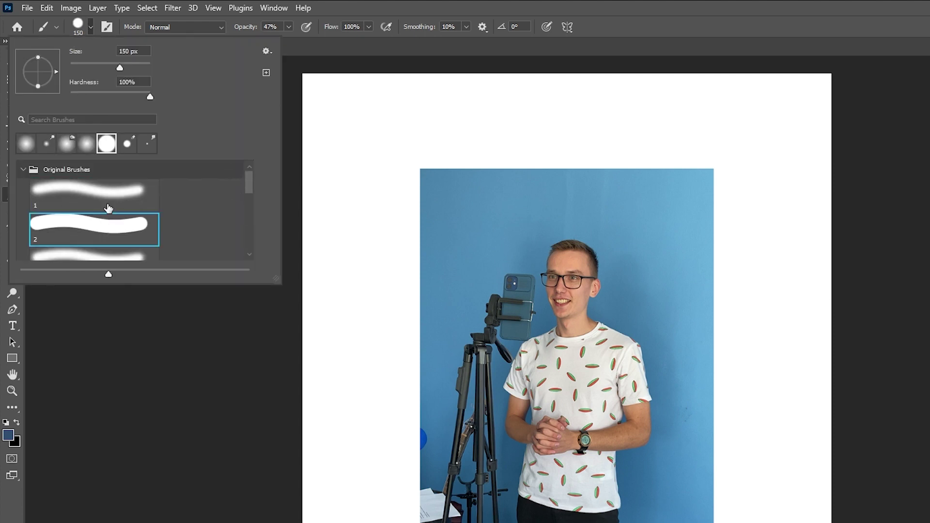
click(102, 66)
click(117, 95)
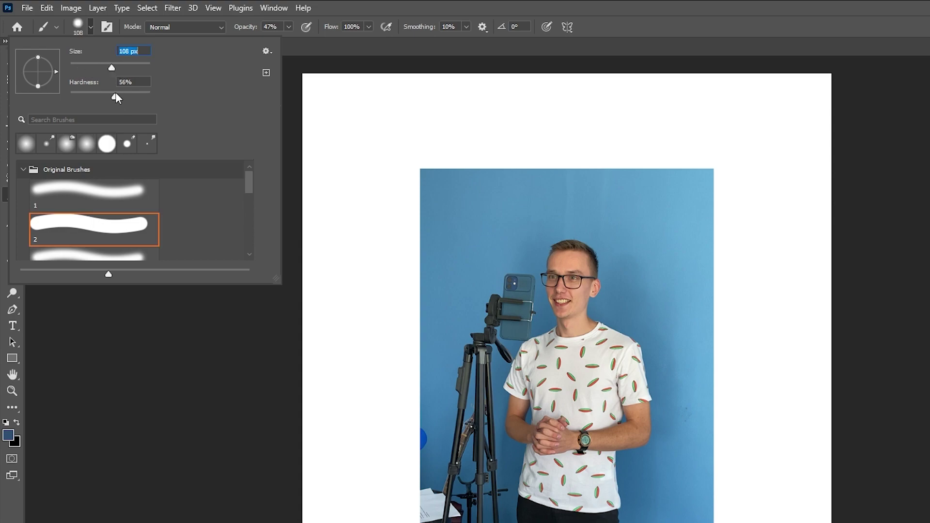
click(326, 10)
Set the foreground colour to black (000000)
click(9, 300)
click(535, 331)
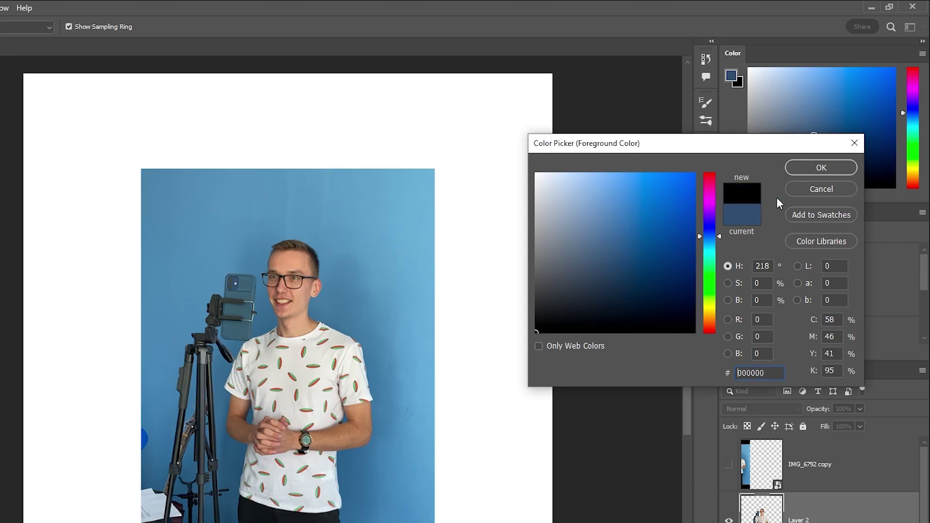
click(820, 167)
Paint black test strokes across the upper part of the canvas on Layer 2 at 100%, 65% and 5% brush opacity
click(680, 29)
drag(692, 9, 573, 11)
key(ctrl+z)
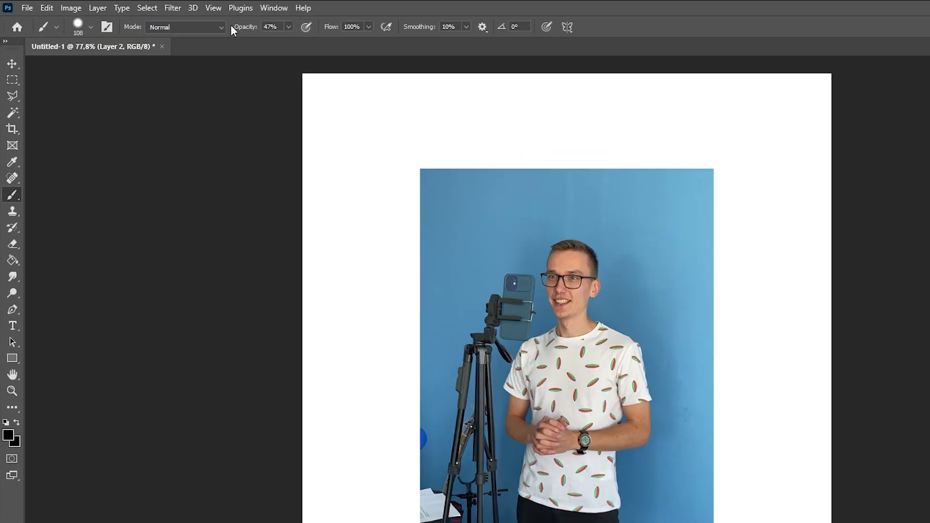
text(100)
key(Return)
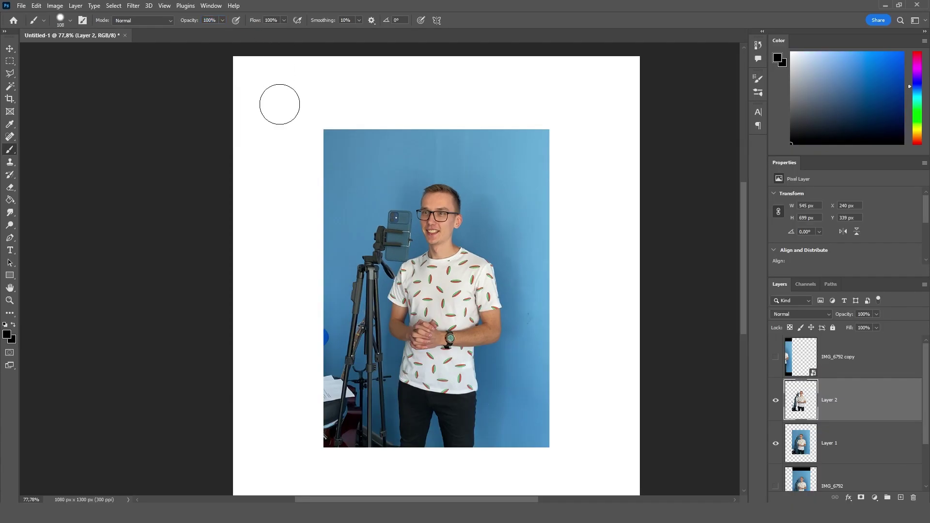
mouse_move(362, 183)
mouse_down()
mouse_move(528, 144)
mouse_move(547, 174)
mouse_up()
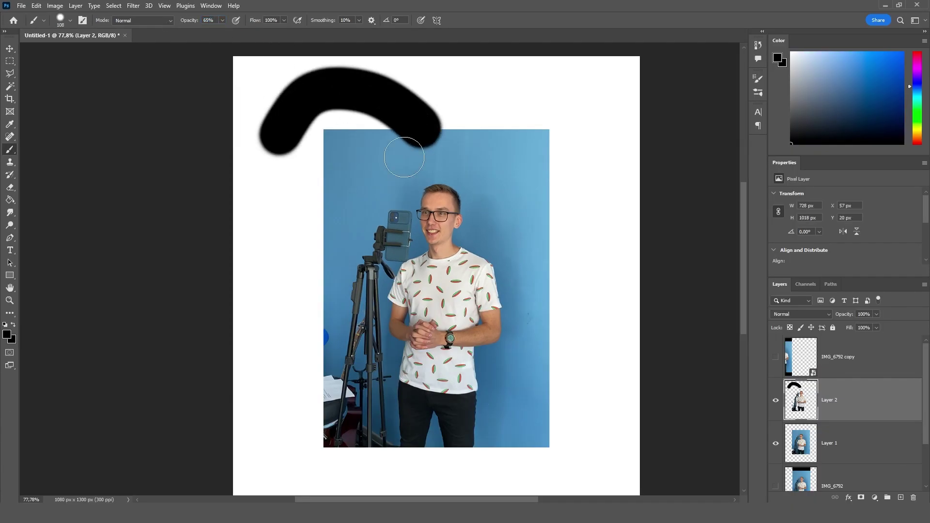
mouse_move(333, 182)
mouse_down()
mouse_move(420, 128)
mouse_move(434, 141)
mouse_up()
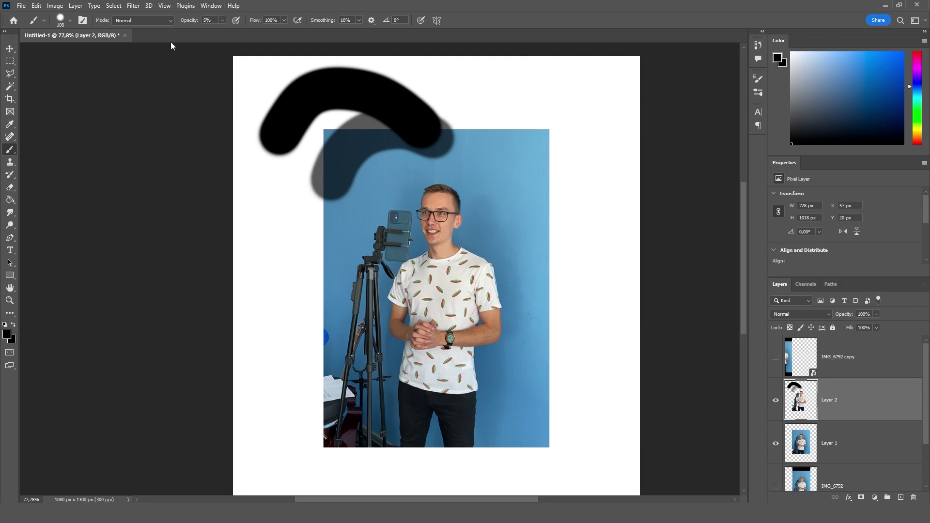
drag(262, 247, 290, 182)
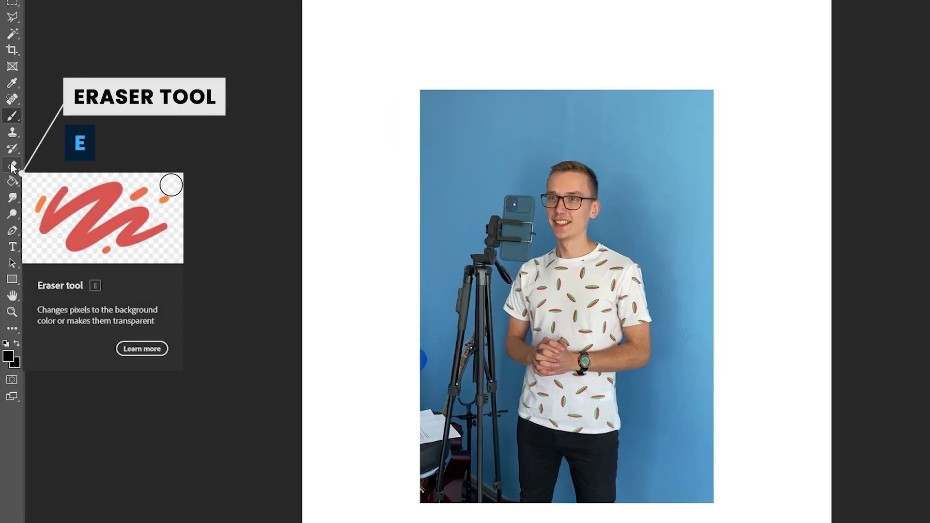
Erase part of the photo on Layer 1 with the Eraser and undo it
click(13, 166)
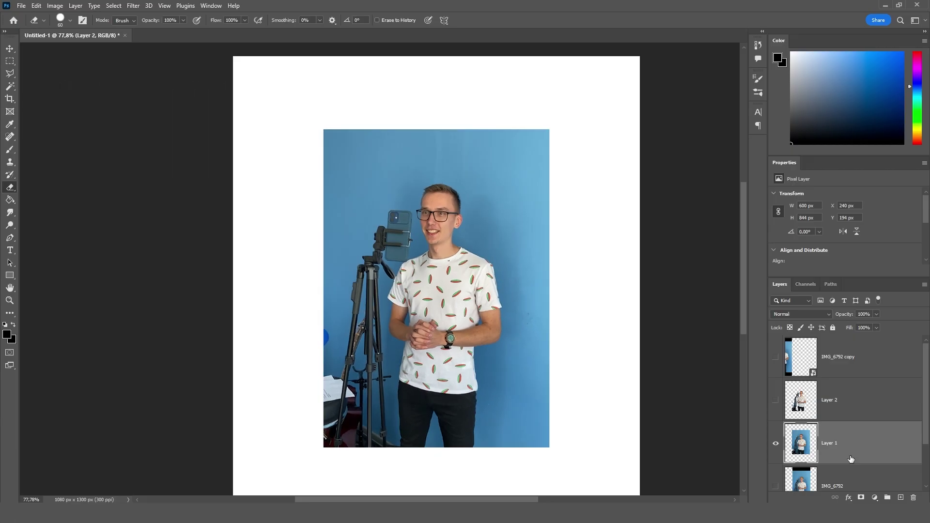
mouse_move(647, 187)
mouse_down()
mouse_move(656, 245)
mouse_move(648, 167)
mouse_up()
mouse_move(498, 188)
mouse_down()
mouse_move(469, 208)
mouse_move(441, 198)
mouse_up()
key(ctrl+z)
click(69, 18)
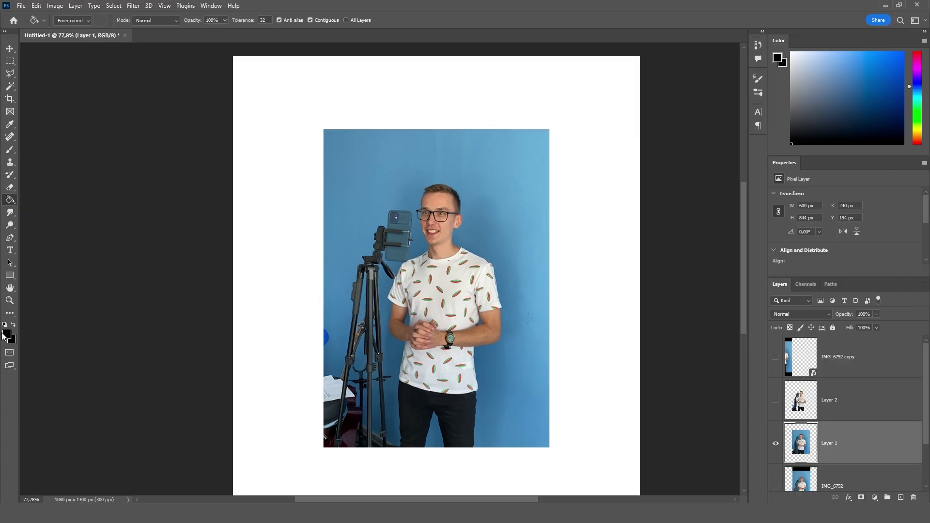
Set the foreground colour for the Paint Bucket to light blue 7ba7cf, sampled from the wall
click(6, 334)
click(504, 158)
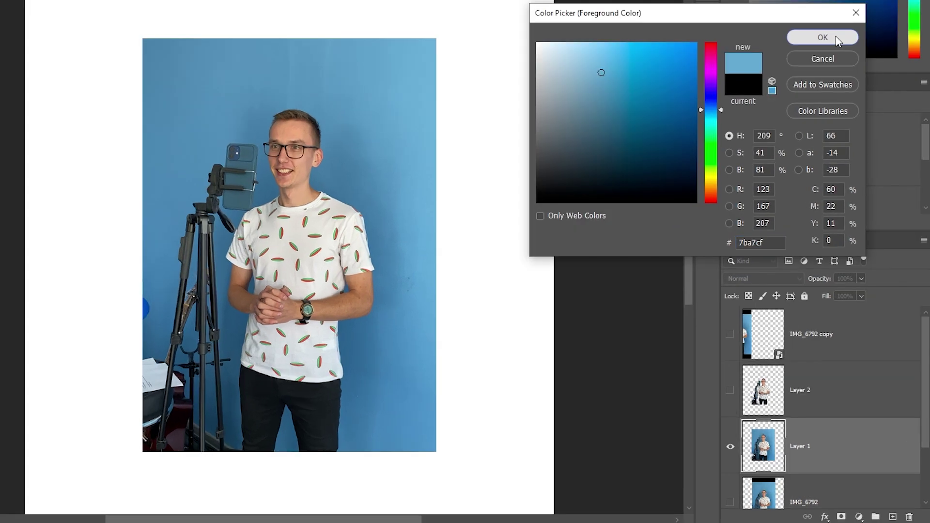
click(847, 129)
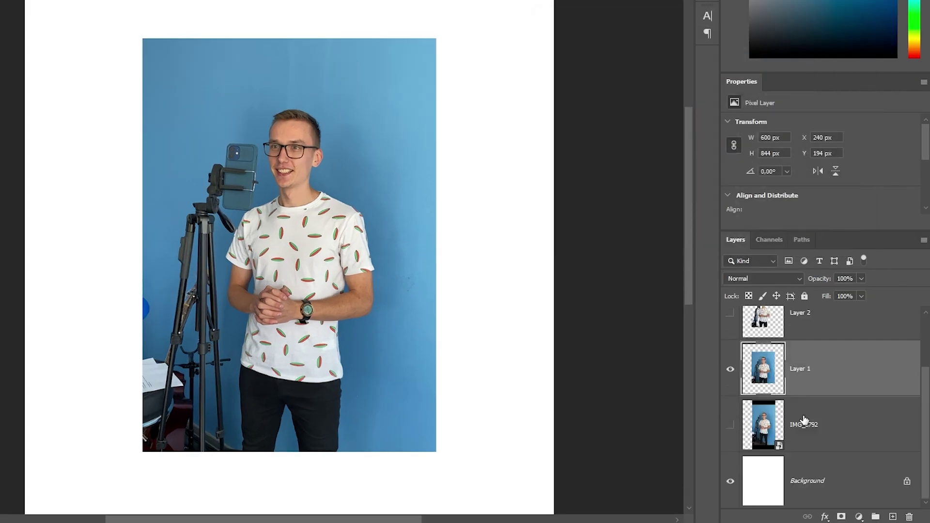
Fill the Background layer with the light blue foreground colour using the Paint Bucket
click(813, 484)
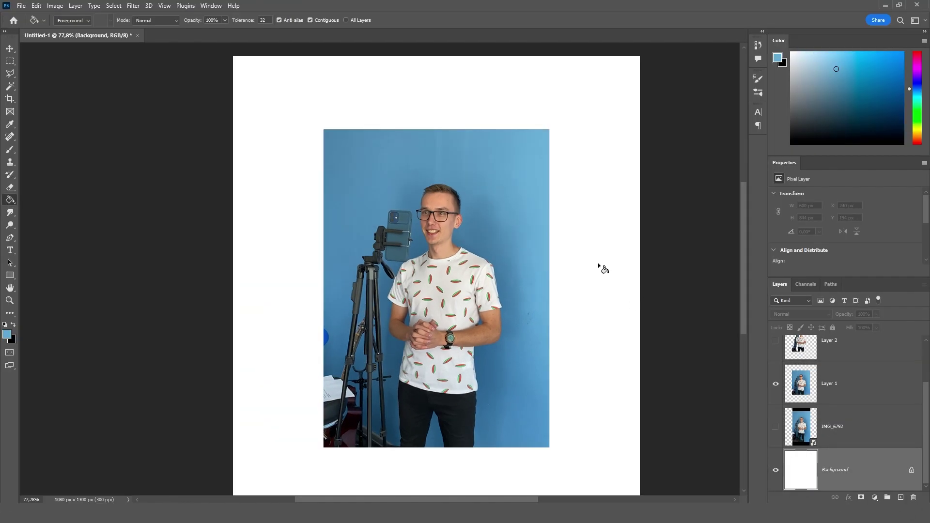
click(497, 211)
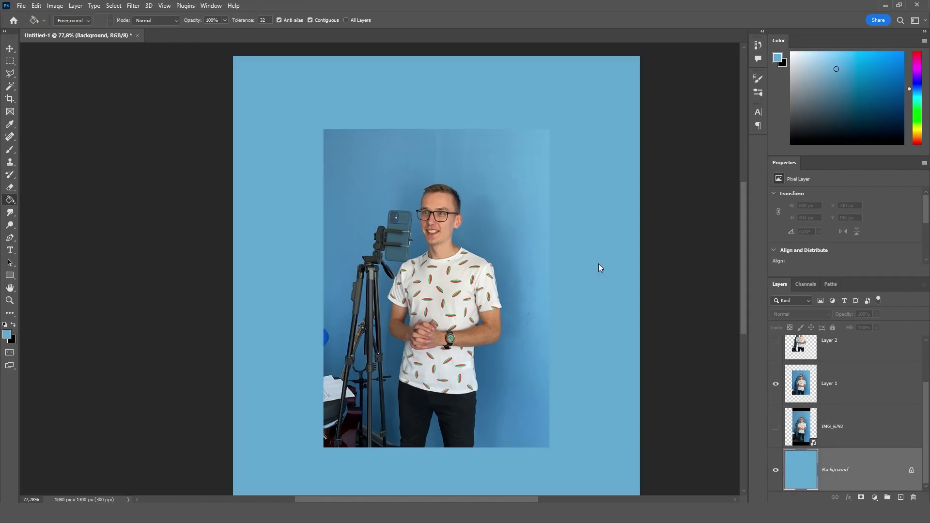
scroll(494, 213, up, 1)
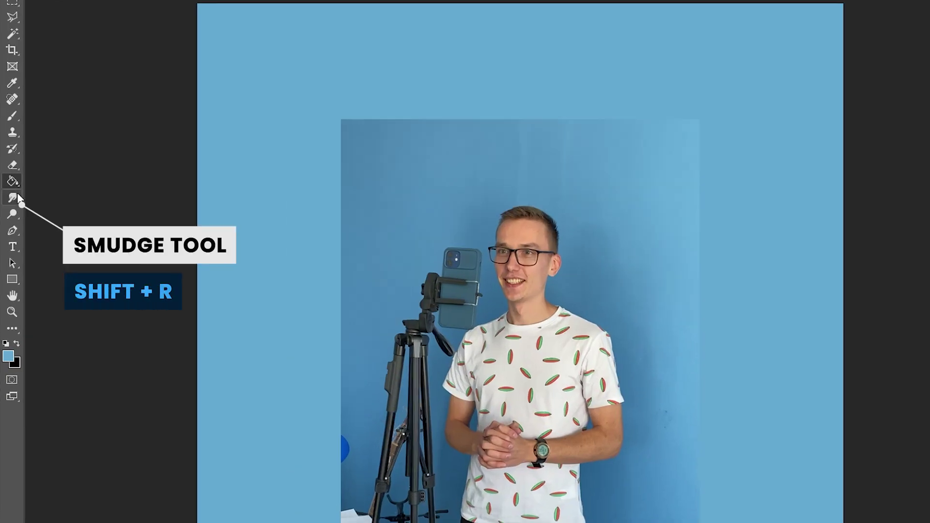
Darken the neck, then the shirt's shoulder and sleeve on Layer 1 with the Burn tool at midtones range and 50% exposure
click(10, 214)
scroll(535, 221, up, 8)
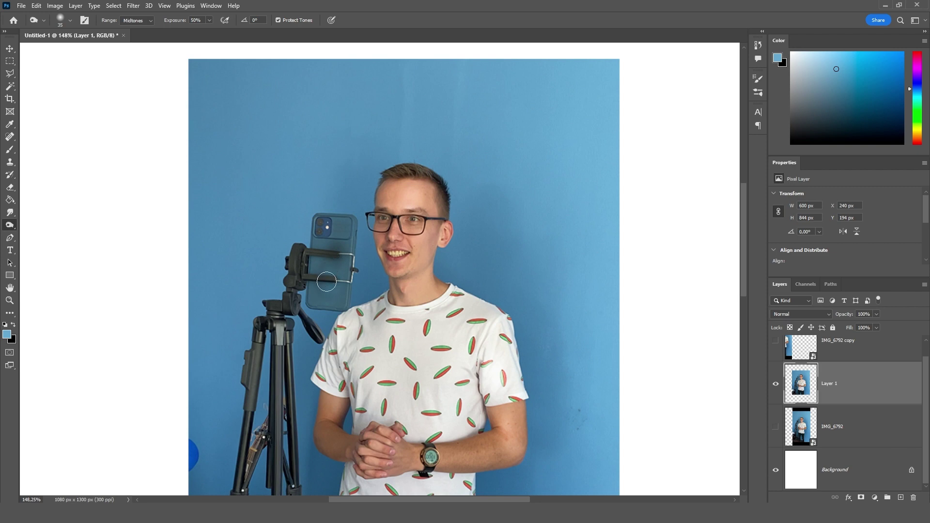
drag(403, 292, 431, 273)
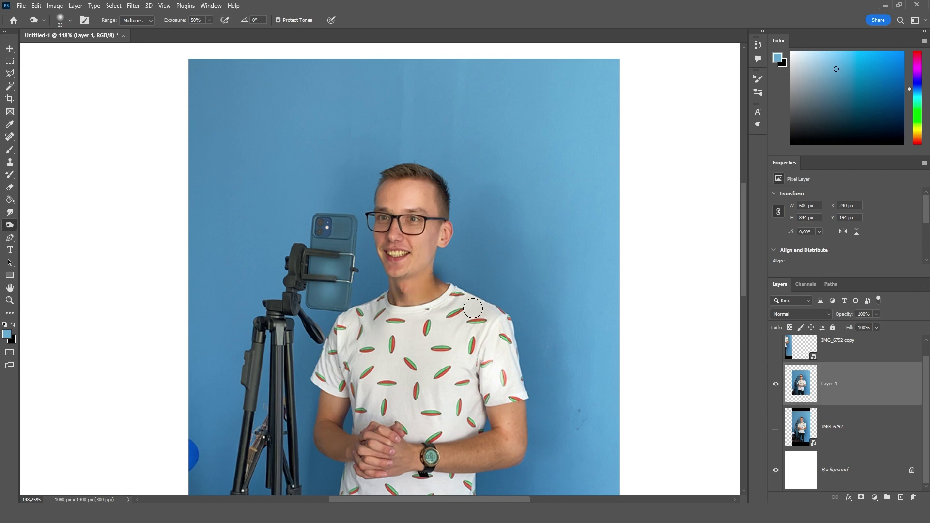
mouse_move(473, 309)
mouse_down()
mouse_move(512, 348)
mouse_move(518, 384)
mouse_move(517, 370)
mouse_up()
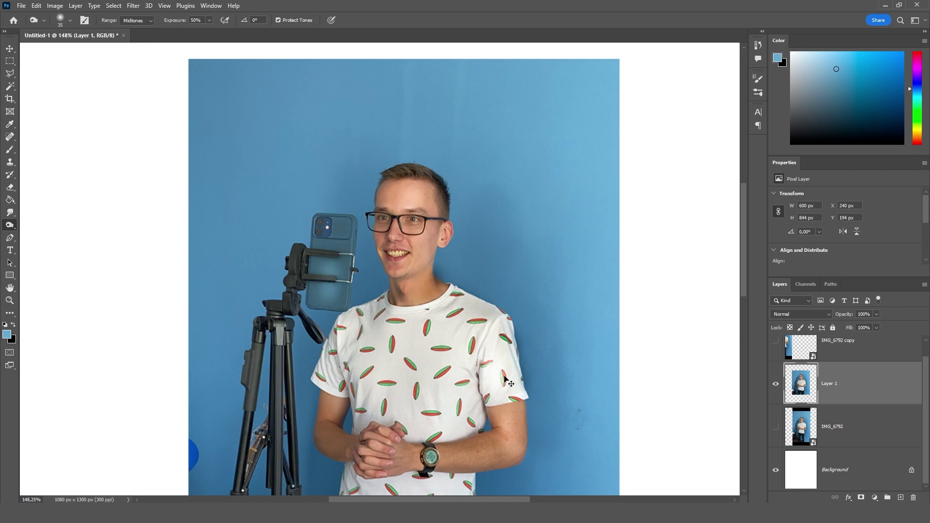
key(ctrl+v)
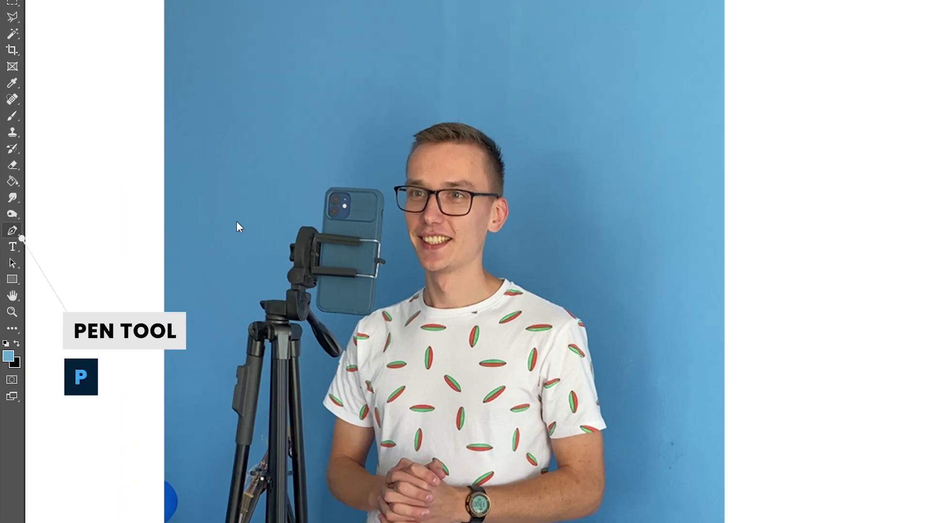
Try placing Pen tool anchor points beside the face on the IMG_6792 copy layer and undo them
right_click(10, 237)
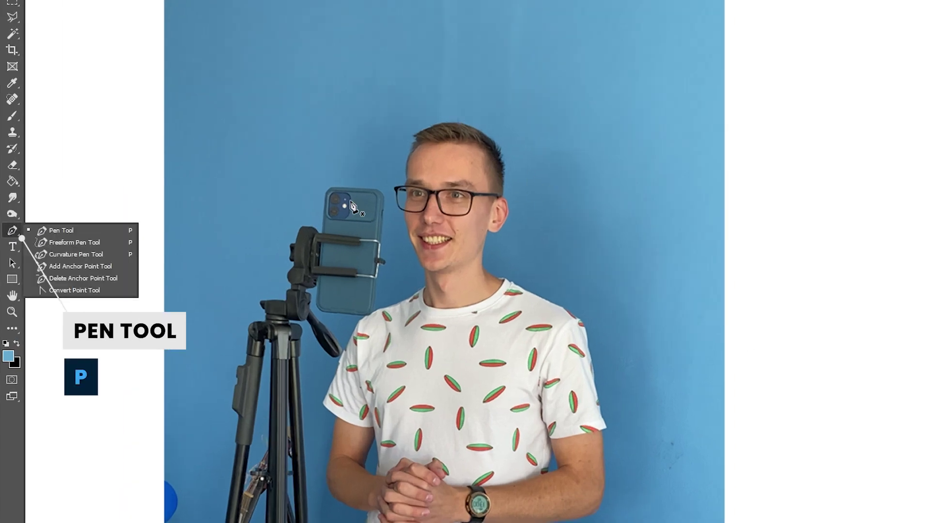
click(61, 230)
scroll(250, 185, up, 1)
scroll(675, 129, up, 1)
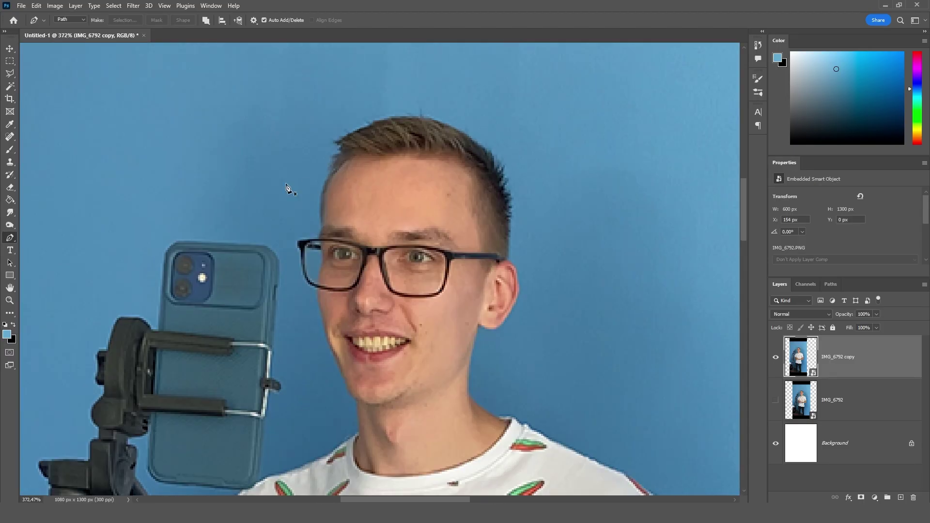
scroll(286, 188, up, 4)
scroll(312, 184, down, 4)
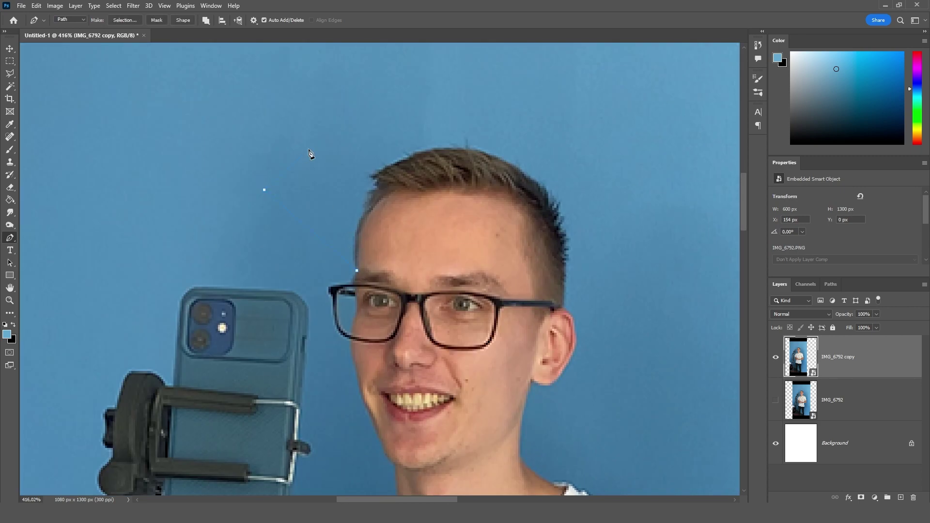
key(ctrl+z)
key(ctrl+z)
key(ctrl+z)
Trace the man's outline with the Pen tool along the back of the head, around the ear and down the neck
click(562, 273)
scroll(581, 339, up, 9)
click(478, 146)
click(515, 188)
drag(520, 283, 509, 318)
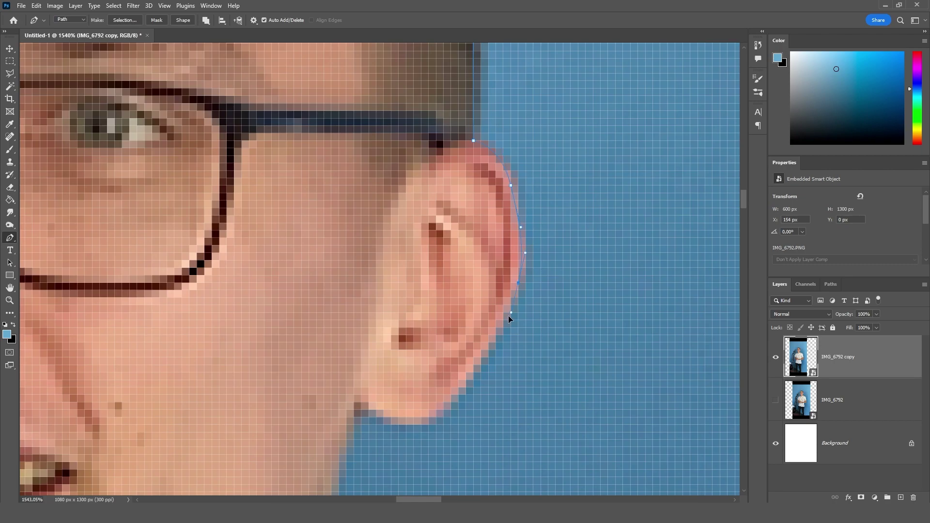
click(469, 386)
scroll(410, 407, down, 8)
drag(345, 321, 345, 330)
Continue the path over the shoulder, sleeve and watch arm and down that side of the shirt
scroll(550, 436, down, 4)
click(608, 377)
scroll(609, 381, down, 5)
click(650, 328)
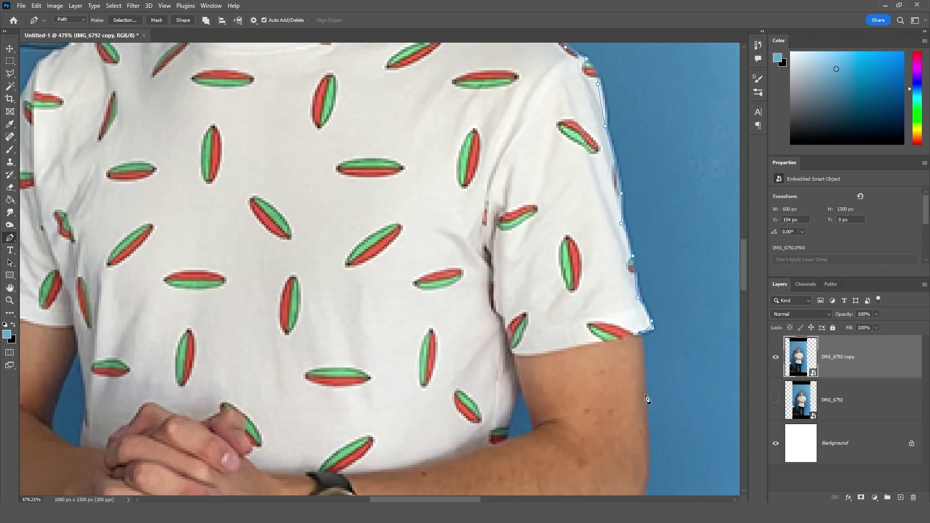
scroll(648, 398, down, 4)
click(604, 336)
scroll(486, 471, down, 5)
click(489, 370)
click(492, 421)
Extend the path down the outer edge of the leg below the watch arm and across its lower end
scroll(485, 388, down, 5)
scroll(482, 407, down, 5)
click(484, 429)
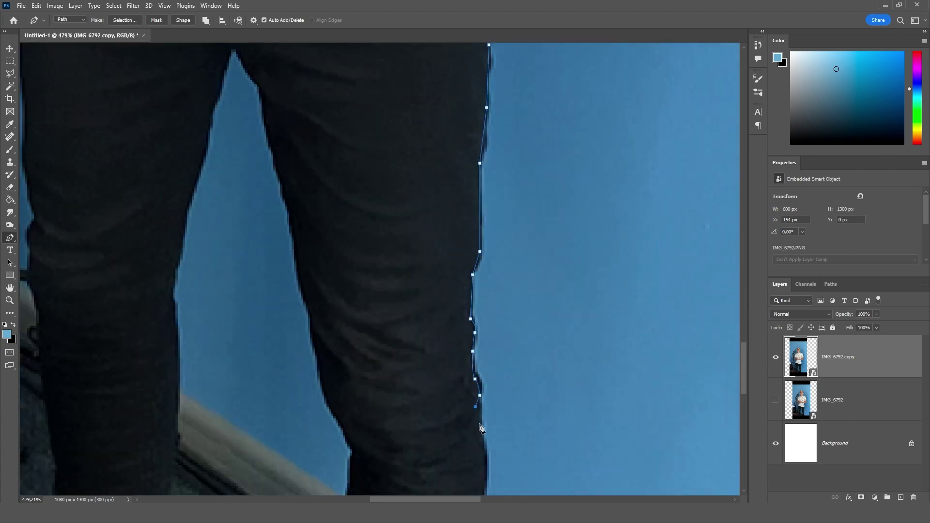
scroll(484, 431, down, 5)
click(336, 453)
Trace the inner edges of both trouser legs, up to the crotch and down to the other leg's lower end
scroll(336, 268, up, 6)
drag(263, 163, 263, 155)
click(234, 117)
click(178, 326)
scroll(176, 388, down, 10)
click(169, 432)
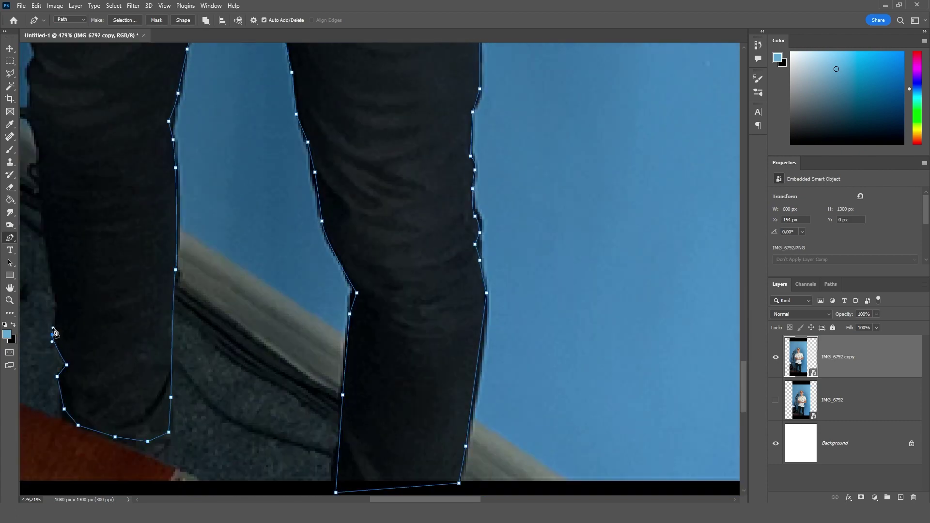
Complete the path up the other leg's outer edge, the torso, the arm and the face, closing the outline
click(41, 149)
scroll(621, 432, up, 10)
click(30, 301)
scroll(108, 233, left, 10)
scroll(109, 236, up, 12)
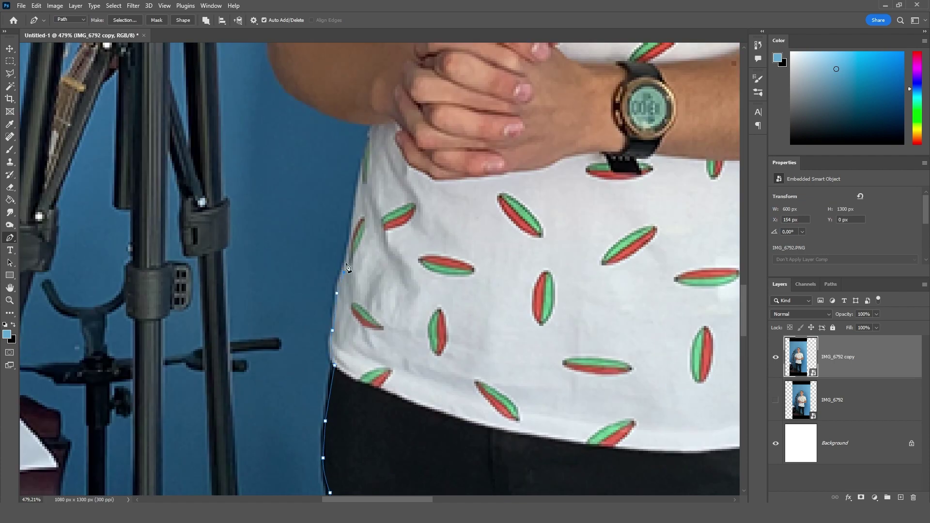
scroll(310, 154, up, 10)
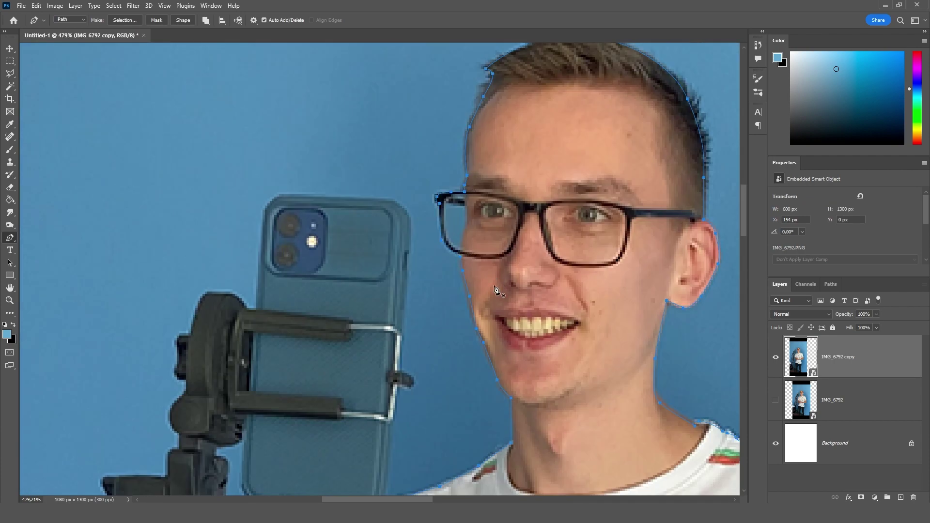
scroll(516, 335, down, 5)
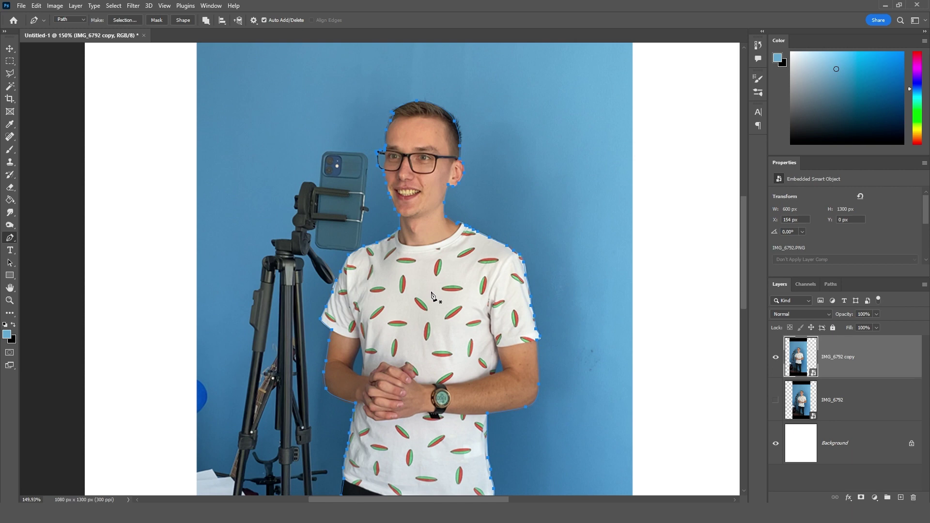
Convert the outline path to a new selection with 0 px feather and add it as a layer mask on IMG_6792 copy
right_click(444, 322)
click(460, 142)
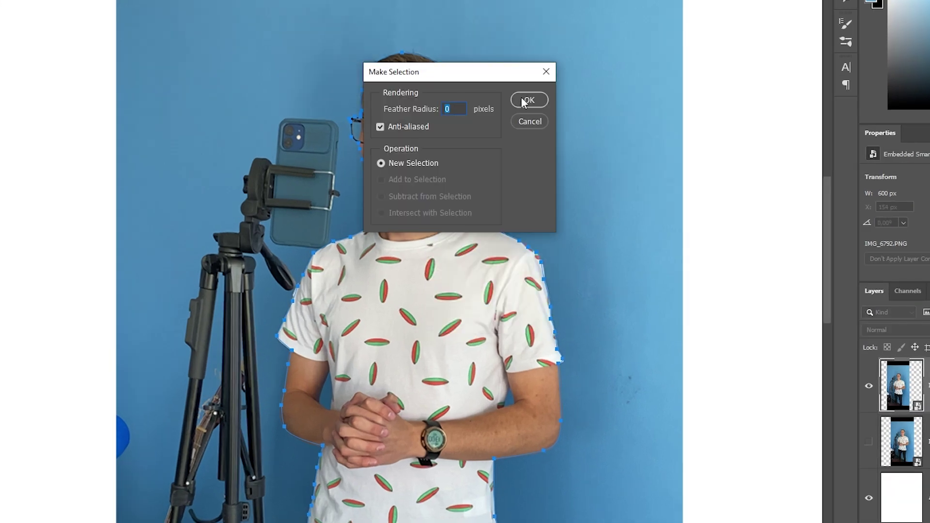
click(522, 100)
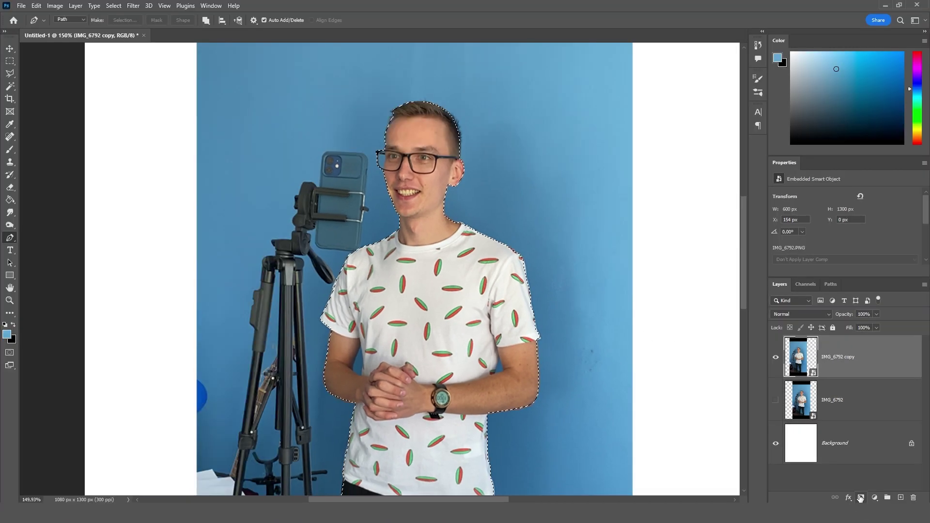
click(860, 498)
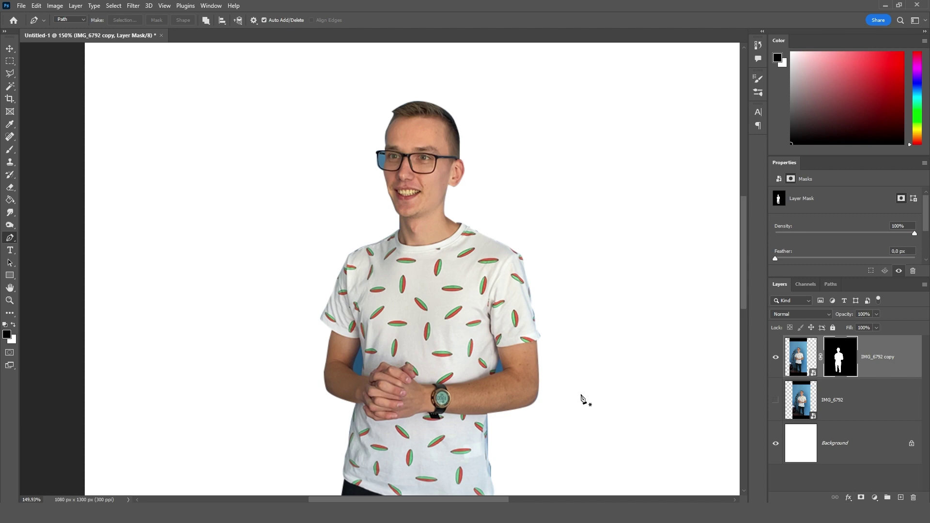
scroll(582, 398, up, 3)
scroll(415, 322, down, 5)
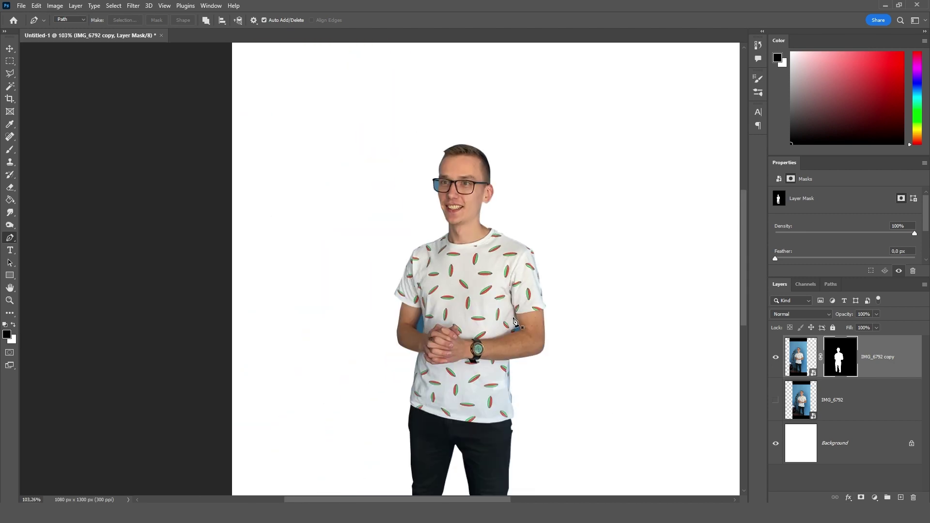
Trace the blue wall area showing through the glasses lens with the Pen tool and convert the path to a selection
scroll(441, 184, up, 10)
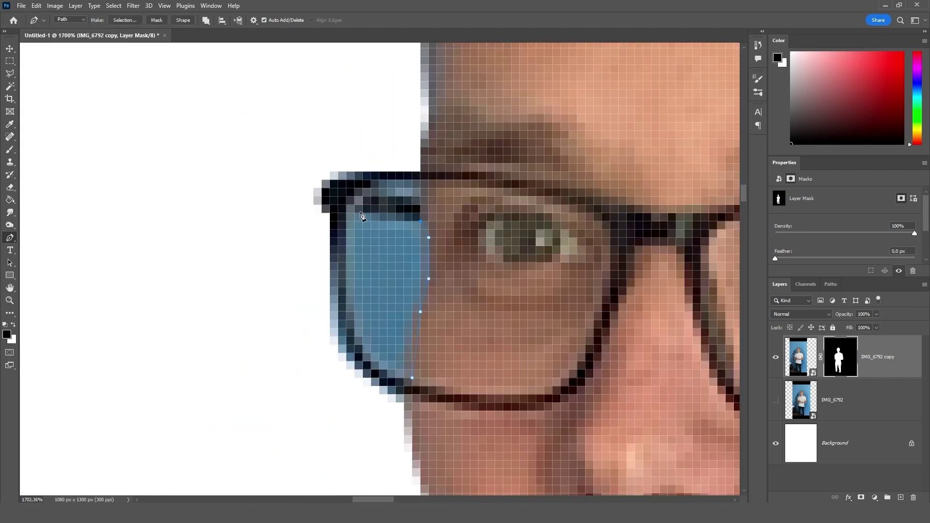
right_click(413, 385)
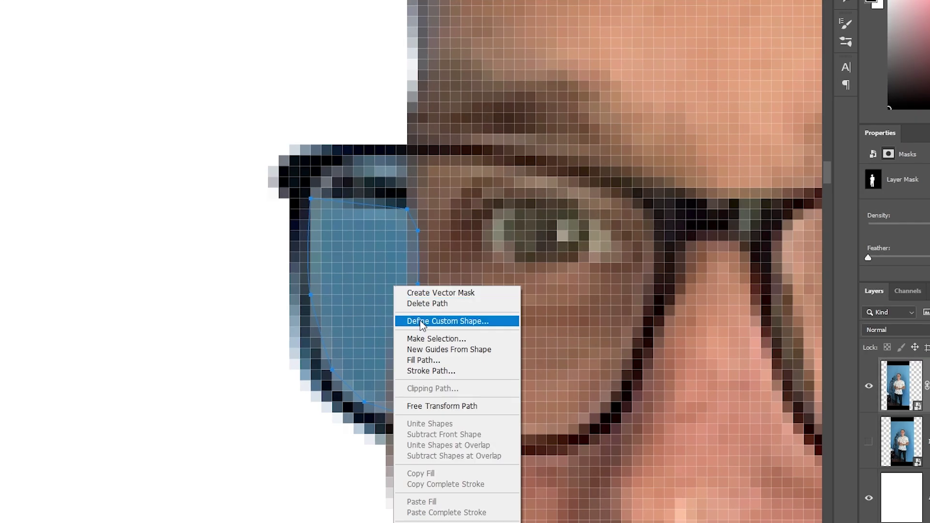
click(434, 318)
click(529, 99)
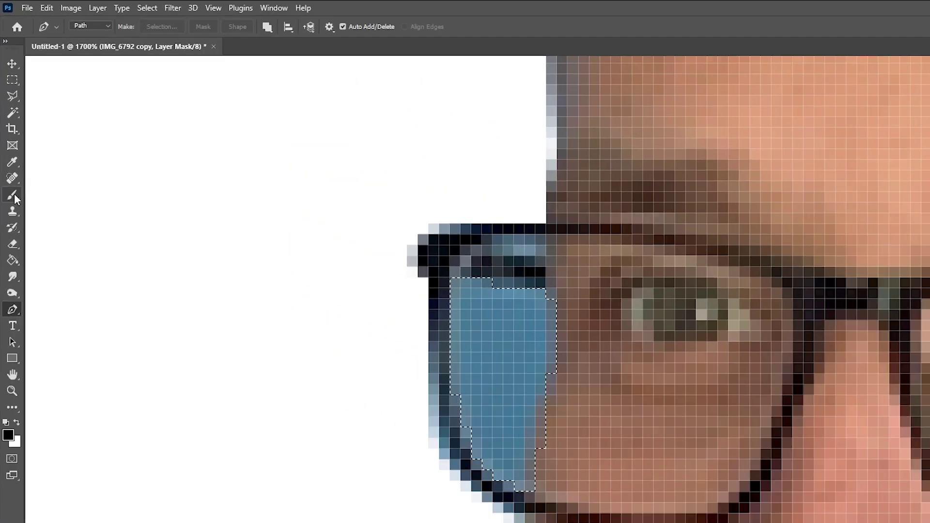
Mask out the selected lens area by painting black on the layer mask with a 35 px brush at 100% opacity
key(b)
click(192, 22)
drag(398, 40, 398, 40)
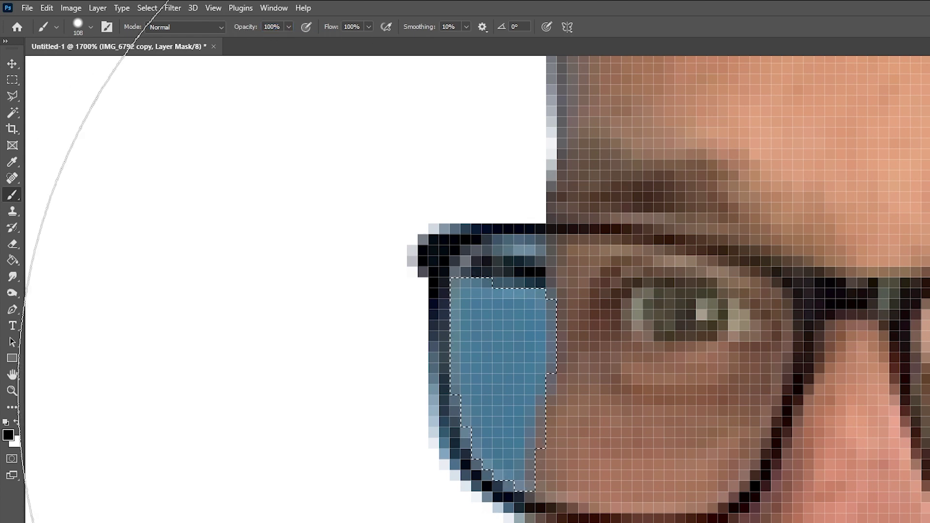
key(bracketleft)
key(bracketleft)
key(bracketleft)
key(bracketleft)
key(bracketleft)
key(bracketleft)
key(bracketleft)
key(bracketleft)
key(bracketleft)
key(bracketleft)
key(bracketleft)
key(bracketleft)
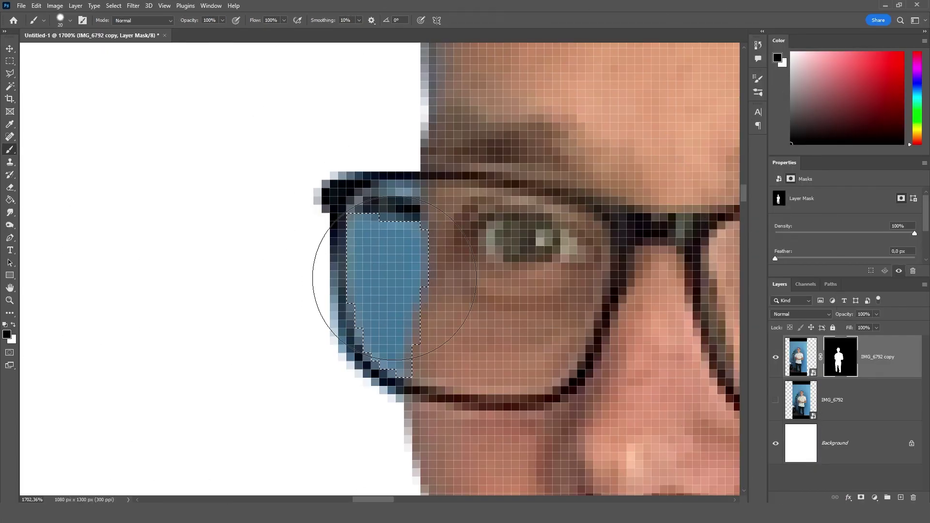
key(bracketright)
key(bracketright)
key(bracketright)
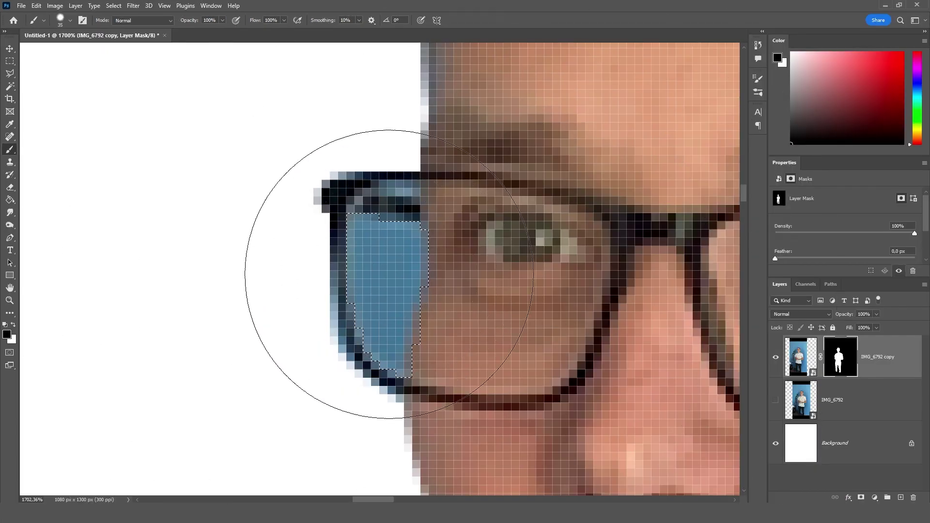
drag(330, 305, 364, 332)
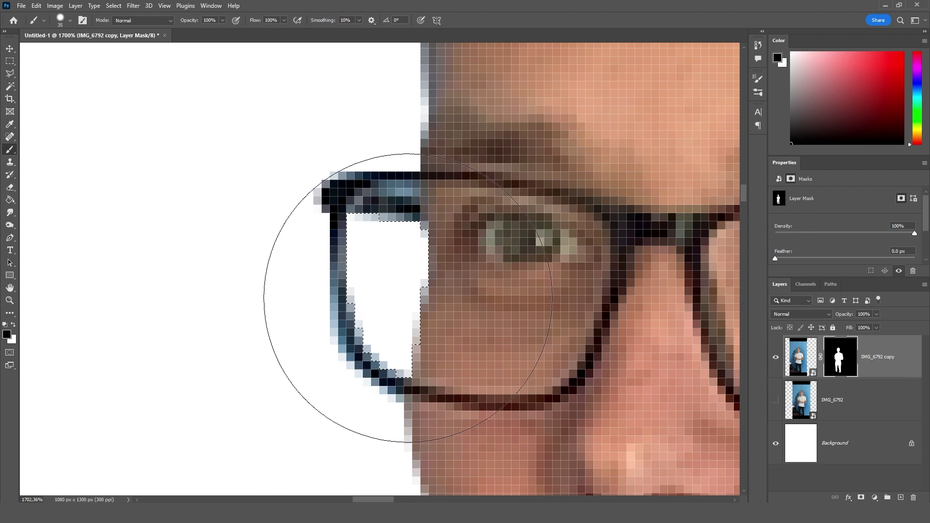
Trace the blue gap between the watch arm and the shirt and convert the path to a selection with 0 px feather
scroll(441, 293, down, 5)
scroll(441, 293, down, 10)
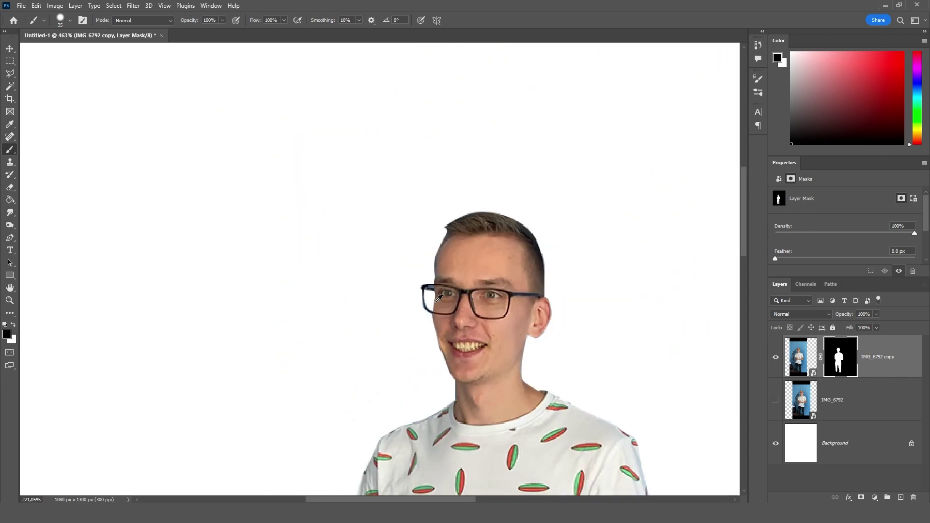
scroll(457, 346, up, 3)
scroll(455, 344, down, 7)
scroll(495, 337, down, 3)
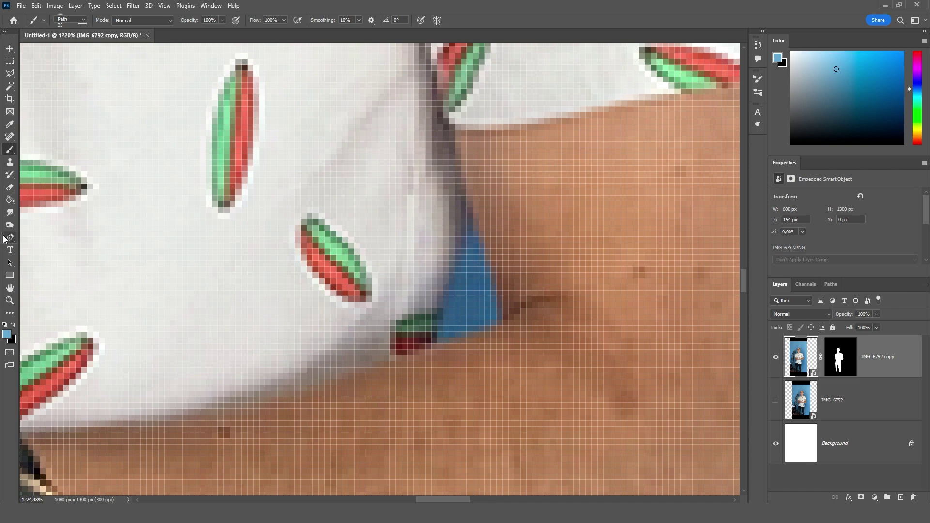
scroll(404, 375, up, 2)
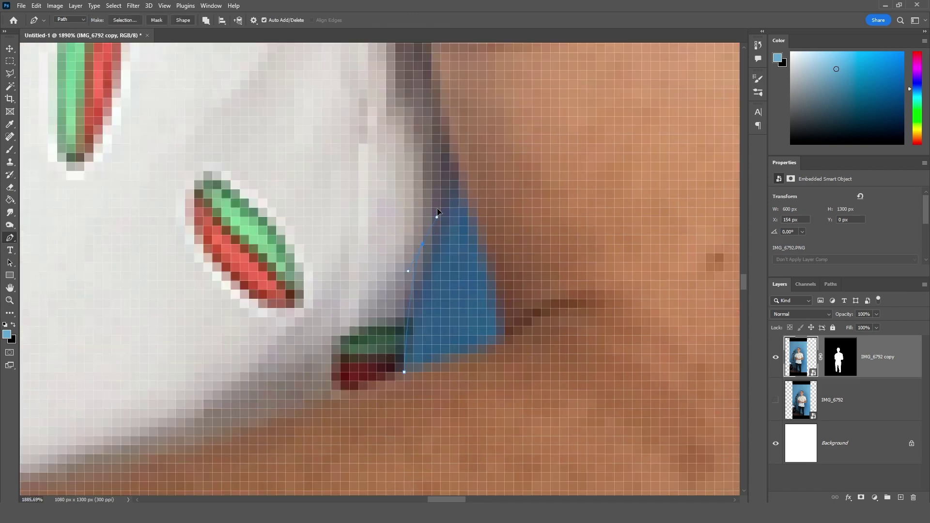
right_click(433, 292)
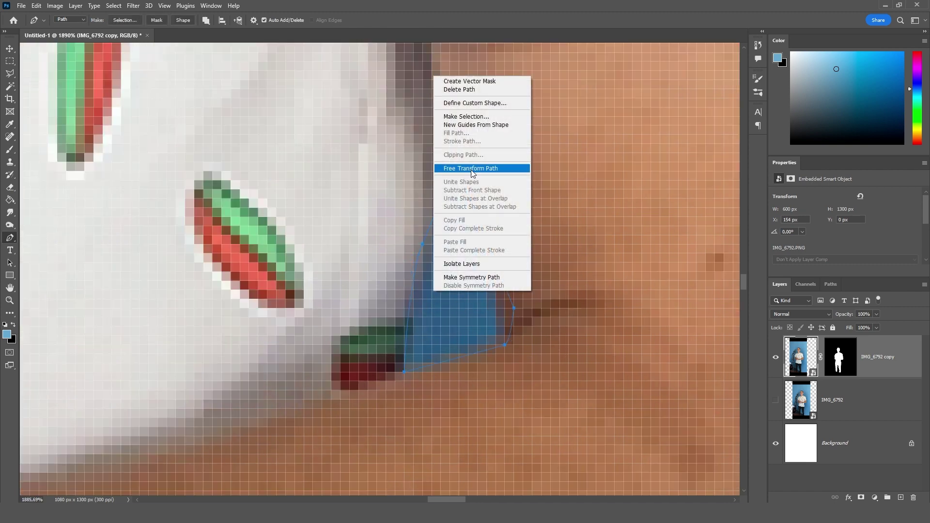
click(475, 119)
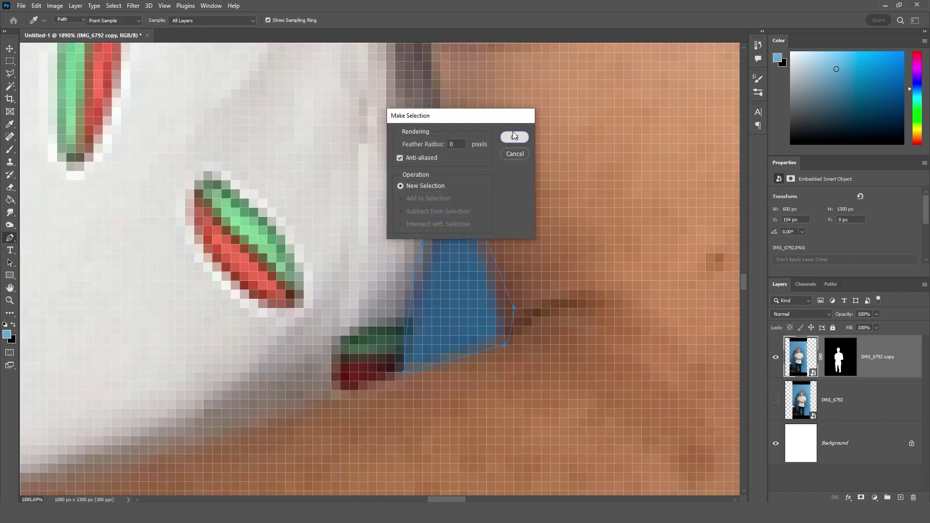
click(512, 140)
Mask out the selected gap beside the watch arm by brushing black on the IMG_6792 copy layer mask
click(841, 358)
key(d)
key(b)
click(486, 275)
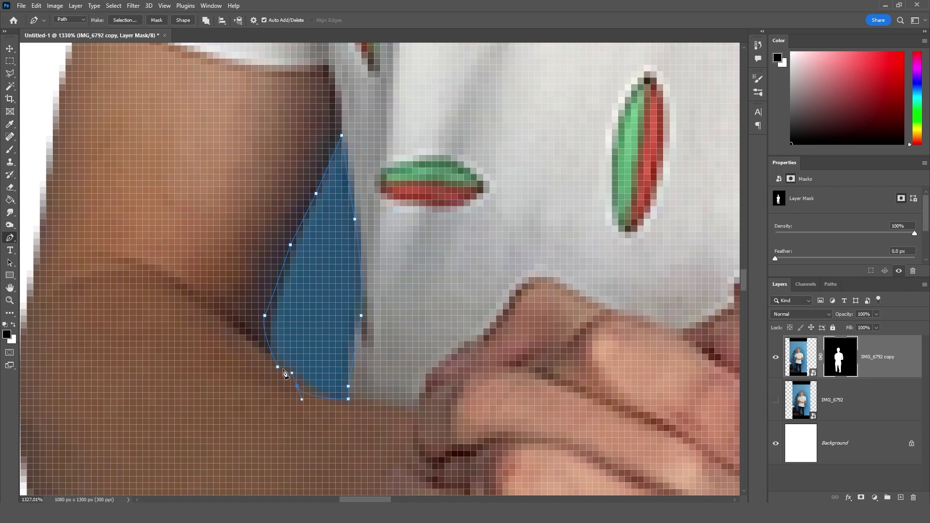
Convert the path around the blue gap beside the other arm to a selection and brush it black on the layer mask
right_click(314, 313)
click(368, 139)
click(514, 140)
key(b)
drag(305, 202, 367, 316)
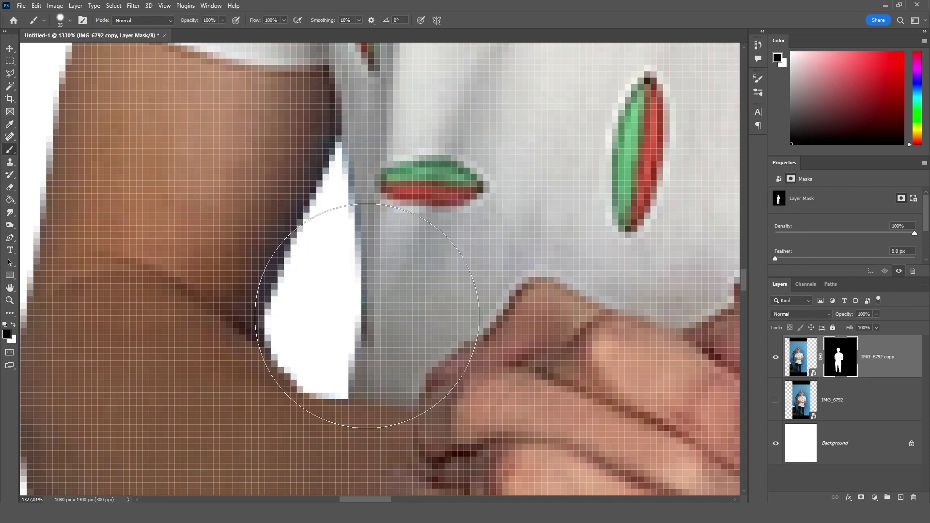
Scale the masked IMG_6792 copy layer up to about 149% and reposition the man so his legs run off the canvas bottom
scroll(367, 316, down, 15)
scroll(413, 357, up, 1)
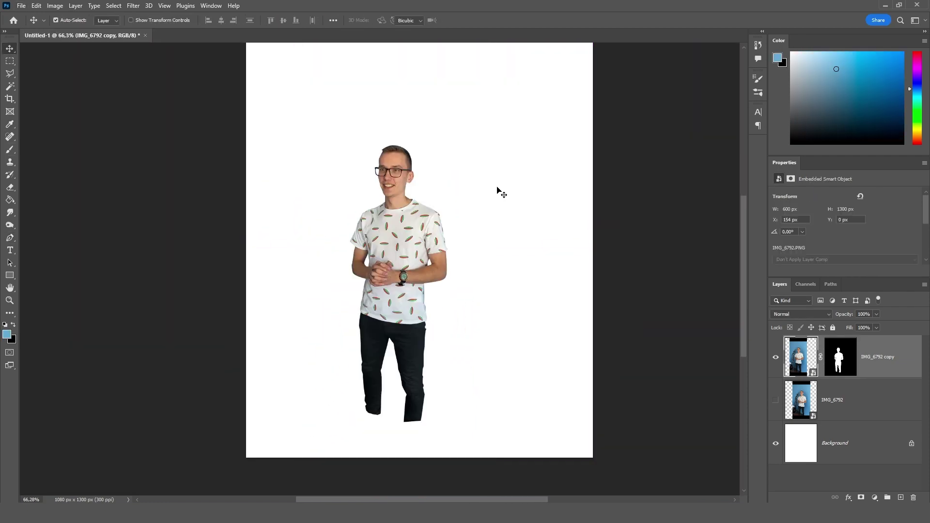
key(ctrl+t)
scroll(502, 160, up, 2)
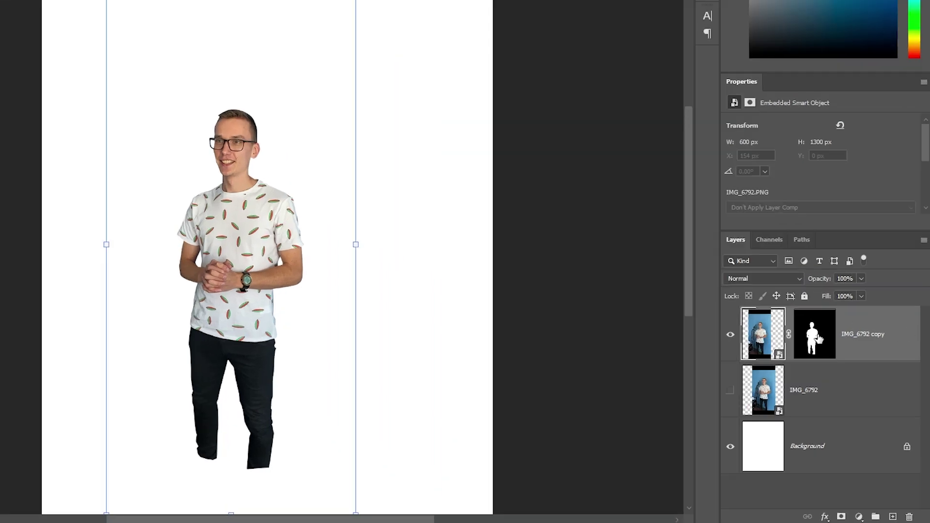
key(Escape)
key(ctrl+t)
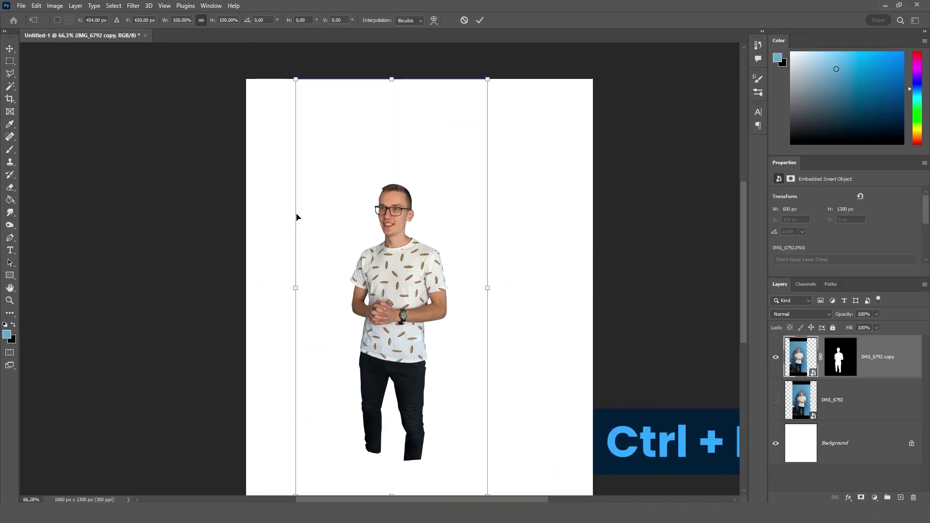
key(alt)
alt+drag(488, 80, 536, 2)
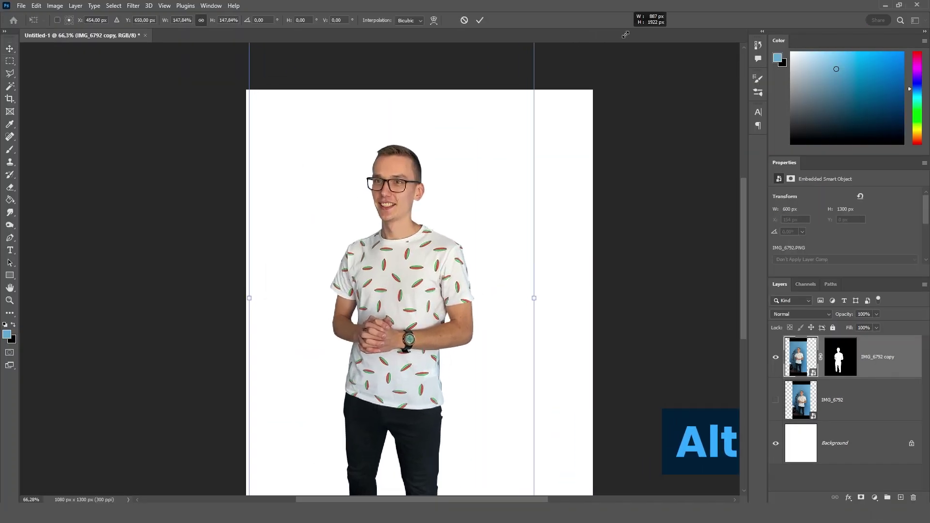
mouse_move(456, 206)
mouse_down()
mouse_move(463, 214)
mouse_move(455, 220)
mouse_up()
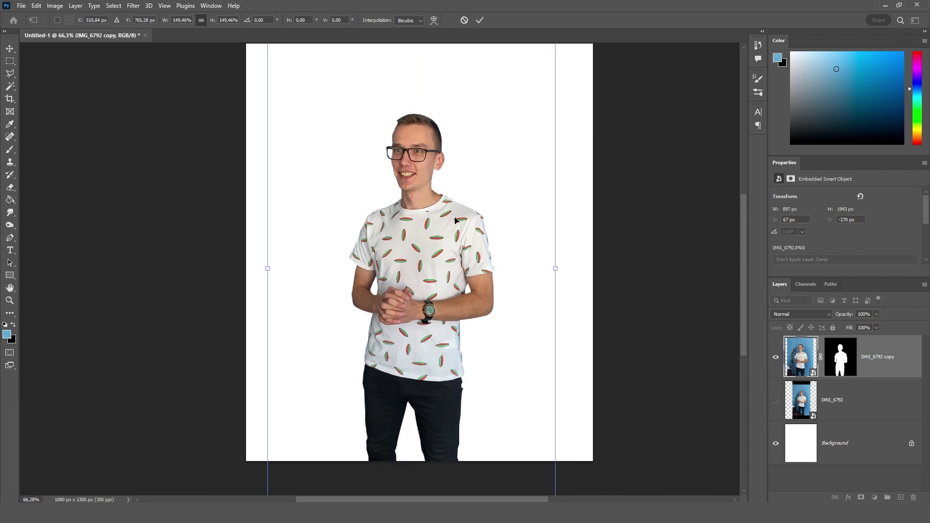
key(Return)
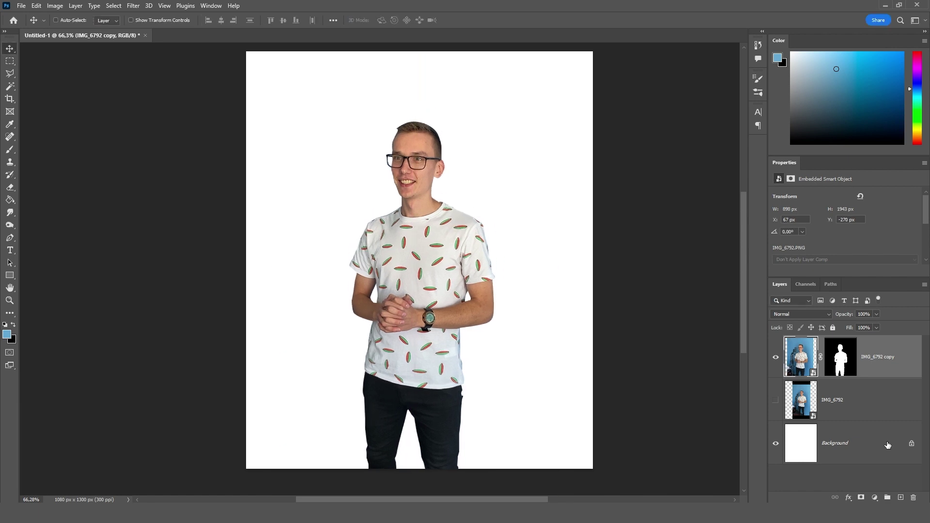
Fill the Background layer with black using the Paint Bucket tool
click(832, 454)
click(10, 200)
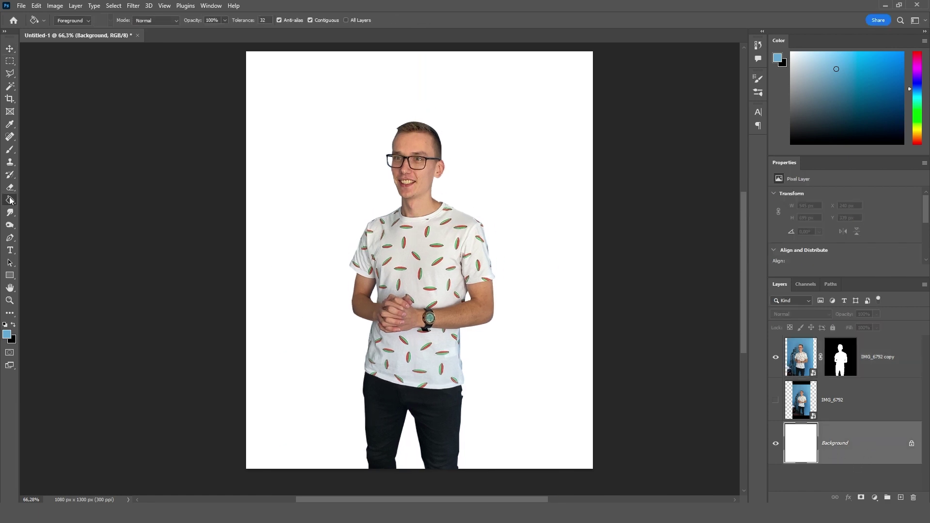
right_click(10, 199)
click(44, 209)
key(d)
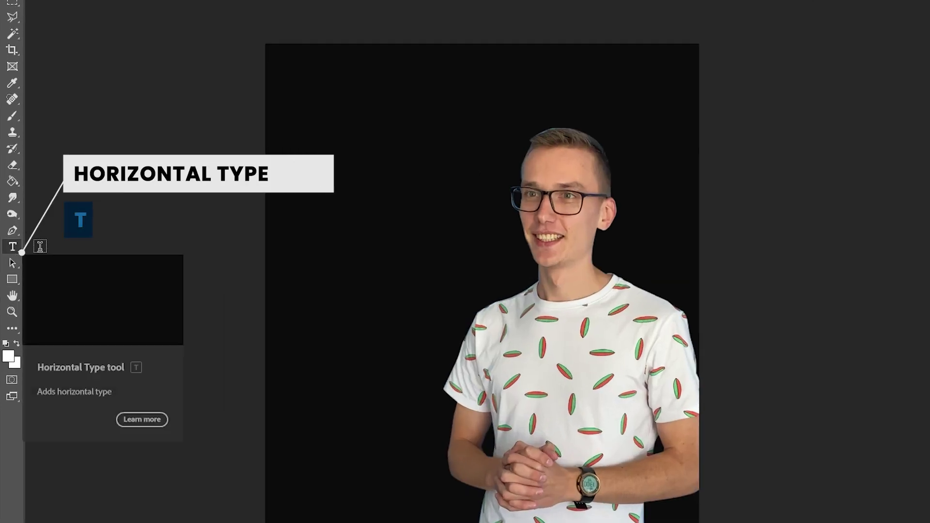
Add the white text "Live stream" above the man in 12 pt Raleway ExtraBold and set it to All Caps
click(365, 129)
key(BackSpace)
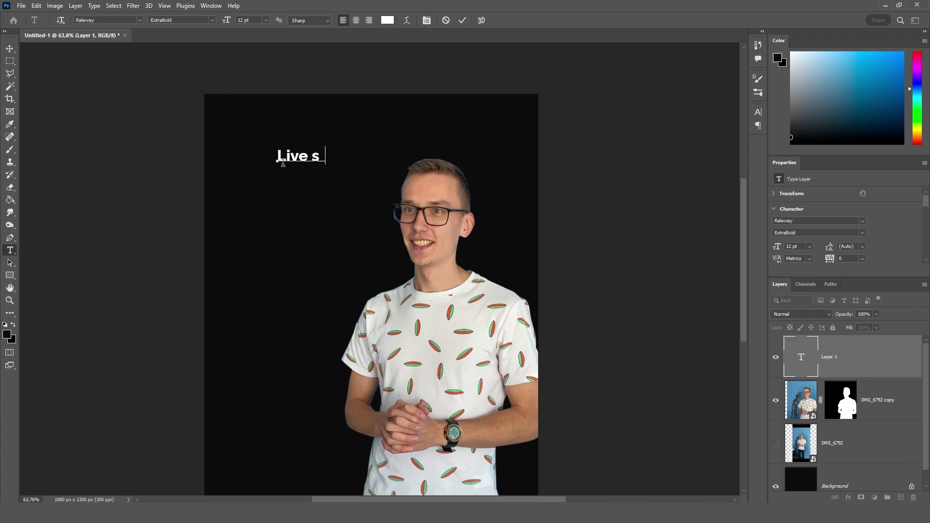
key(ctrl+a)
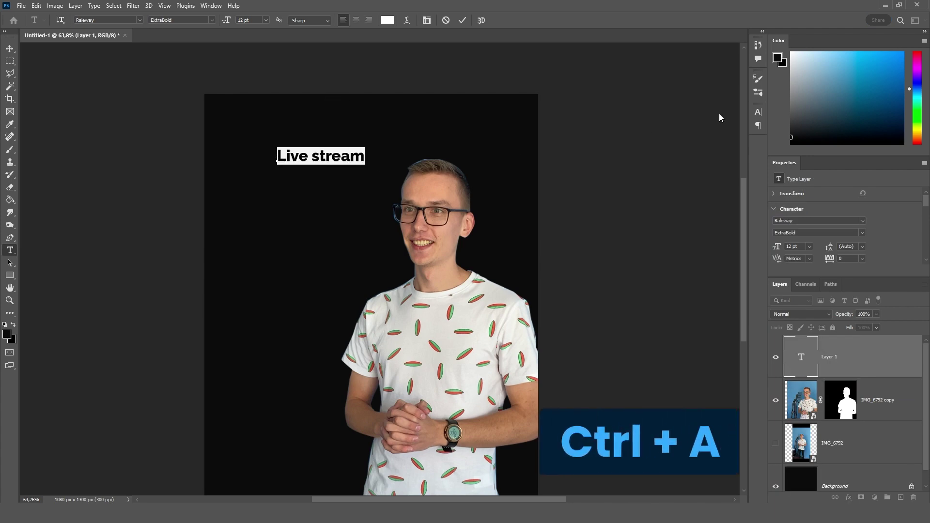
click(759, 112)
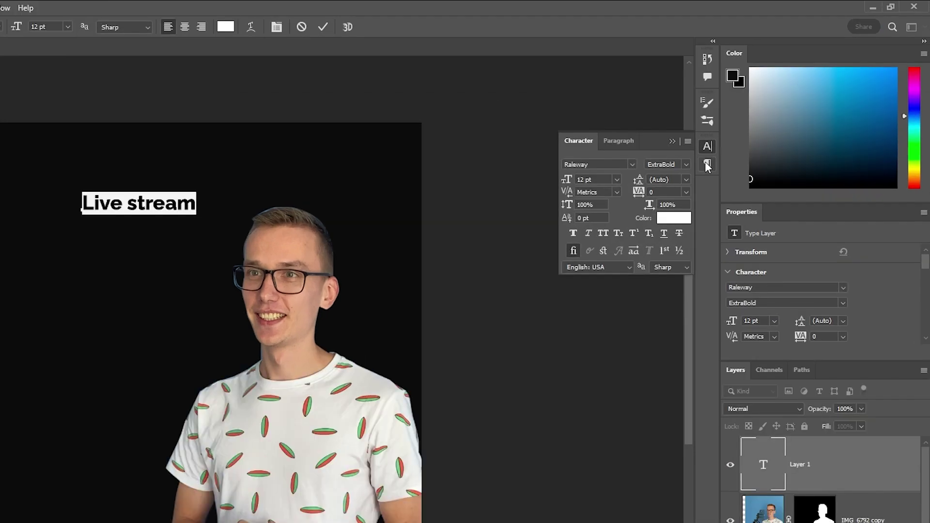
click(602, 232)
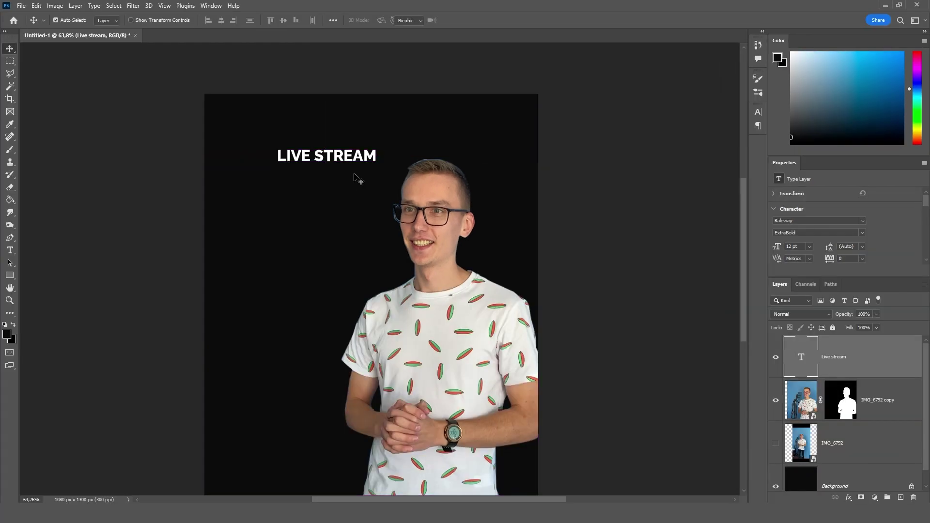
Scale the LIVE STREAM heading to about 288% so it spans most of the canvas width
key(ctrl+t)
drag(375, 146, 524, 126)
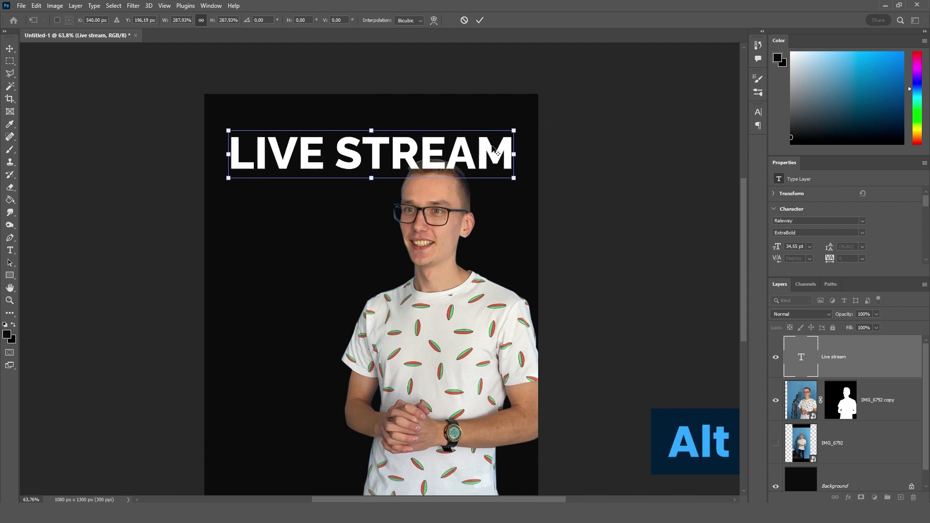
key(Return)
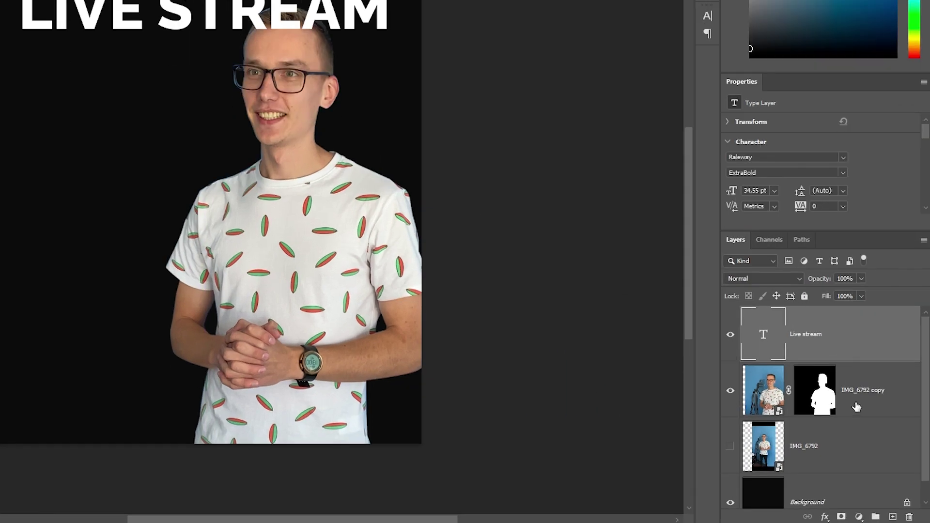
Move the IMG_6792 copy layer above the Live stream layer, then enlarge and reposition the man so his head overlaps the heading
click(856, 407)
drag(851, 401, 848, 320)
scroll(256, 146, up, 2)
drag(256, 142, 257, 163)
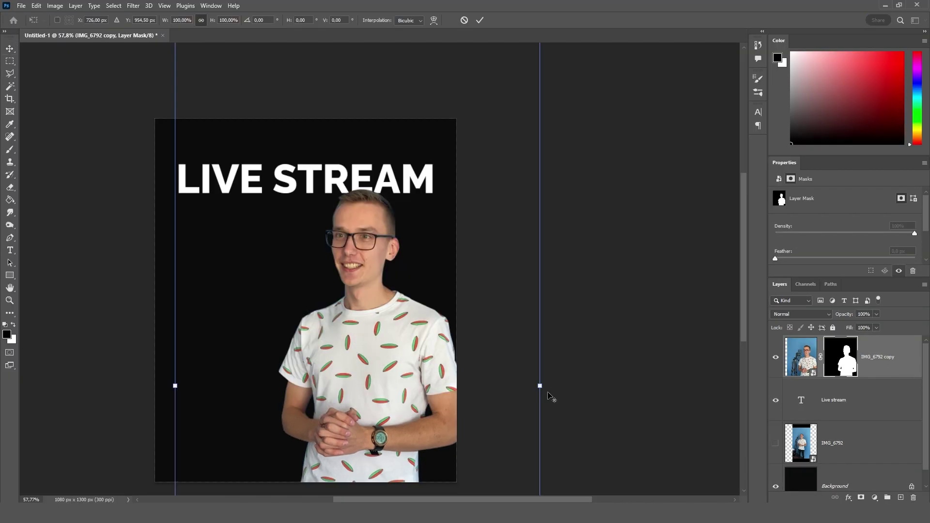
drag(539, 386, 558, 384)
drag(346, 250, 356, 269)
key(Return)
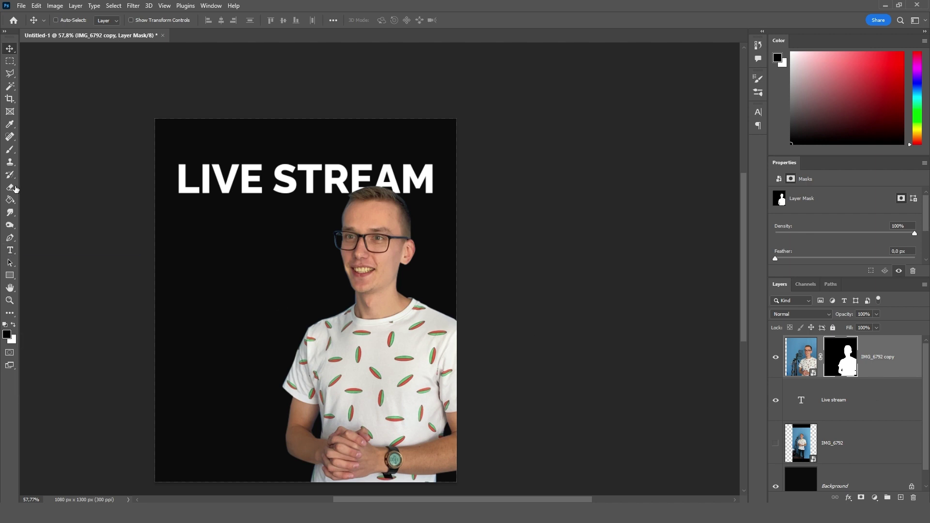
Set the type style to Raleway SemiBold and add the line "How to choose" under the heading with All Caps turned off
click(10, 250)
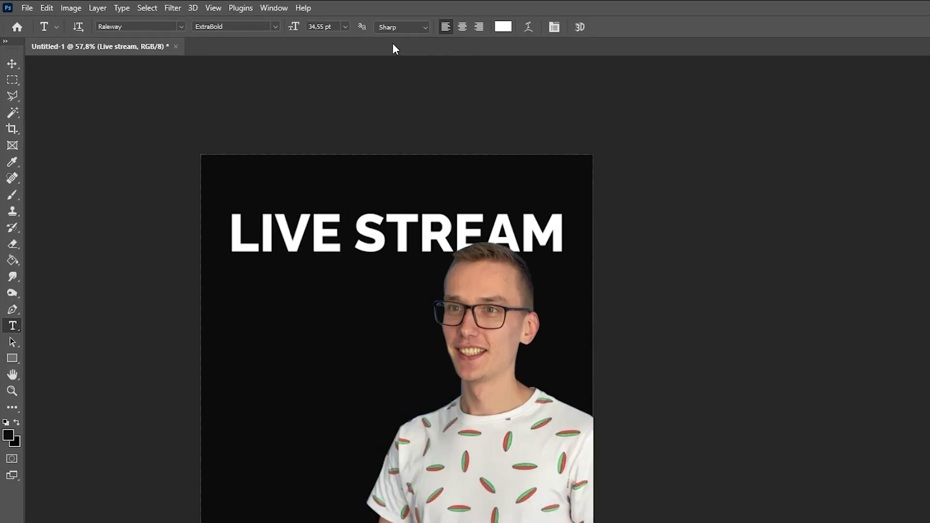
click(273, 26)
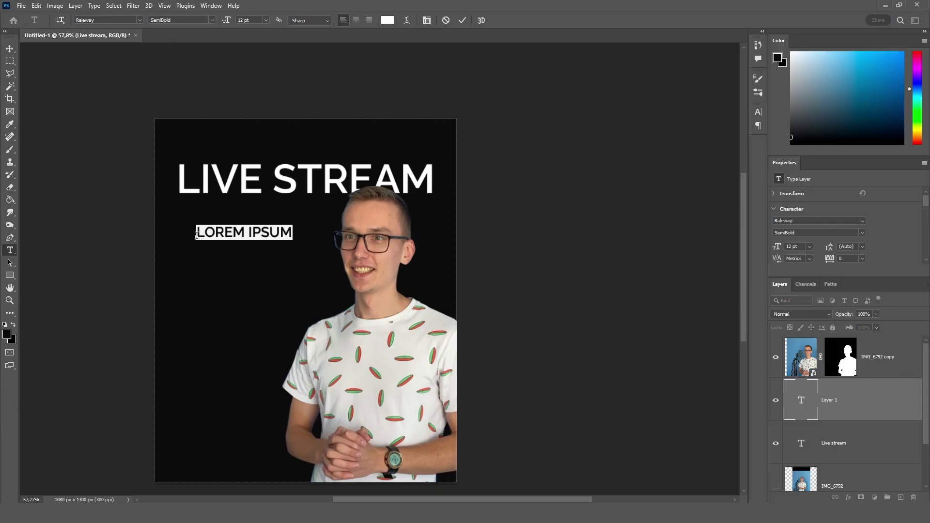
text(HOW TO CHOOSE)
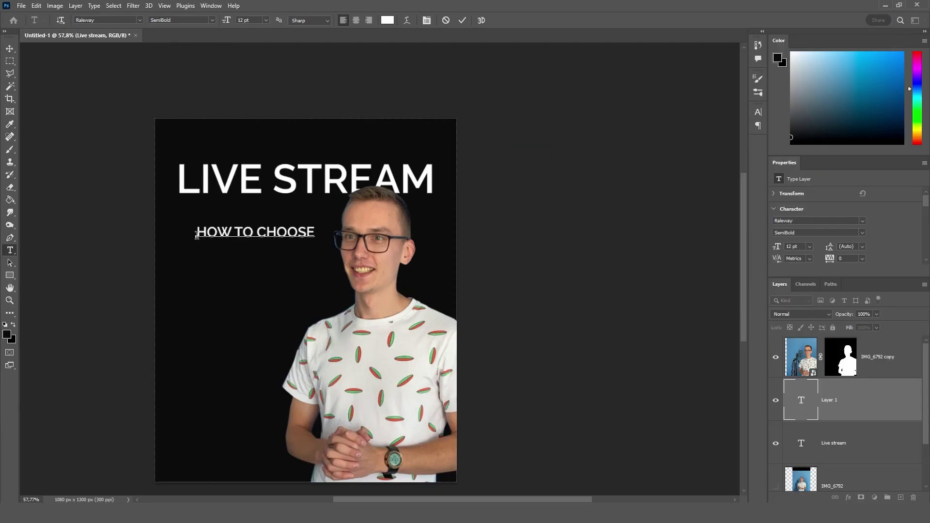
key(ctrl+a)
click(758, 112)
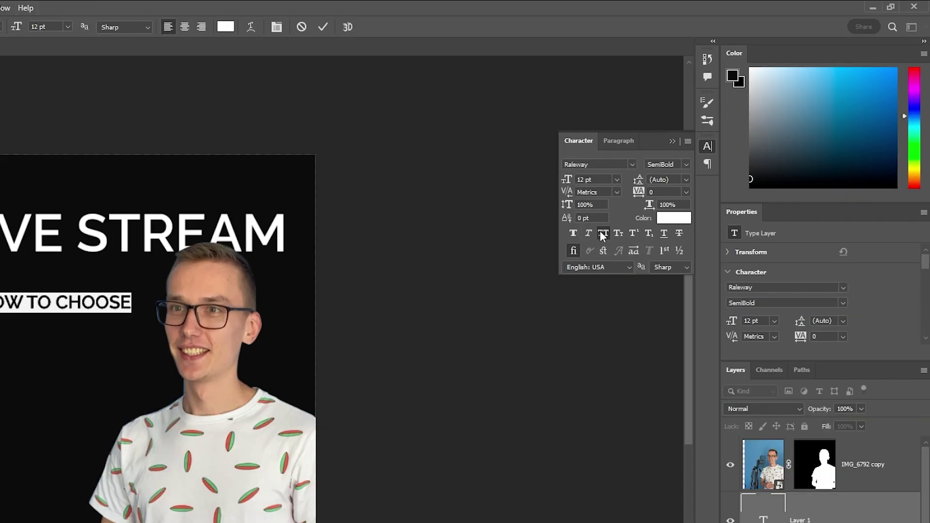
click(602, 233)
click(672, 141)
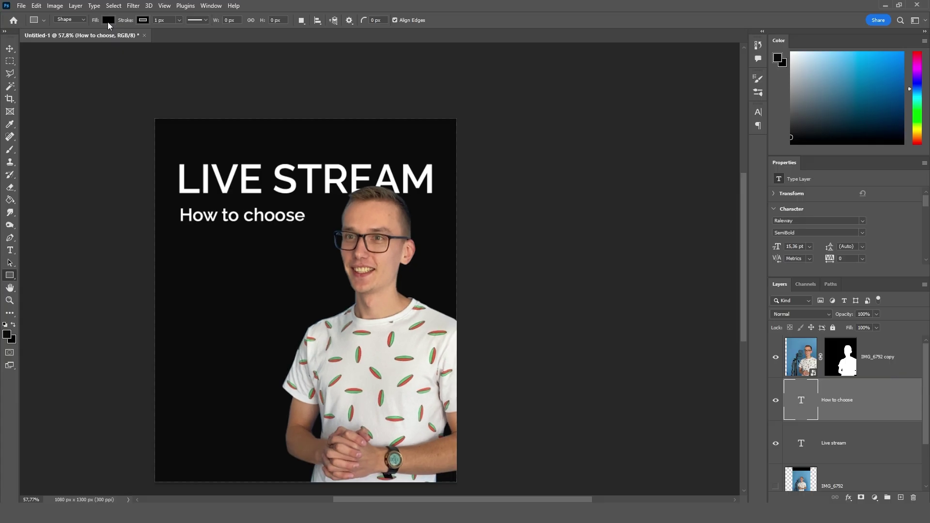
Draw a blue-filled rectangle about 482 x 126 px below the "How to choose" text
click(168, 39)
drag(760, 185, 761, 187)
click(749, 134)
click(845, 129)
mouse_move(178, 230)
mouse_down()
mouse_move(207, 260)
mouse_move(305, 281)
mouse_move(303, 262)
mouse_move(308, 273)
mouse_move(313, 265)
mouse_up()
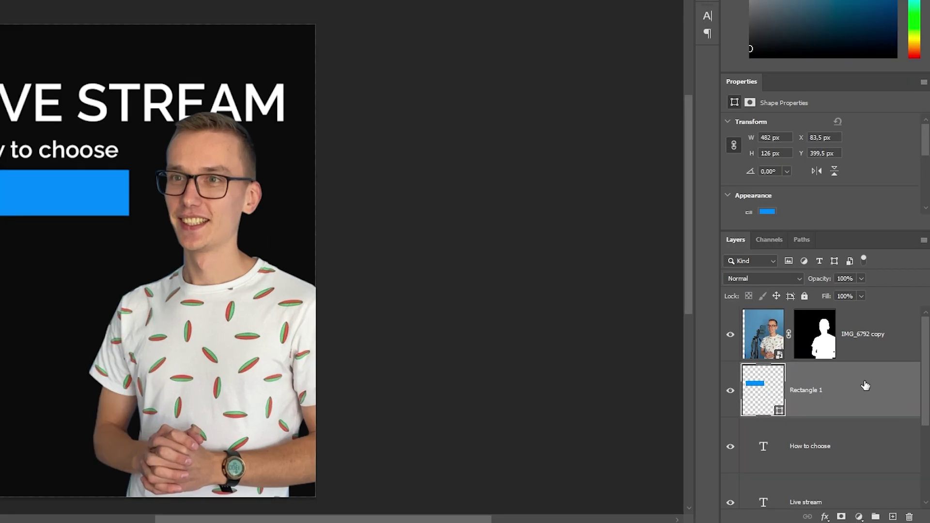
Add an Outer Glow effect to the rectangle layer and set the glow colour to 008aff
double_click(866, 386)
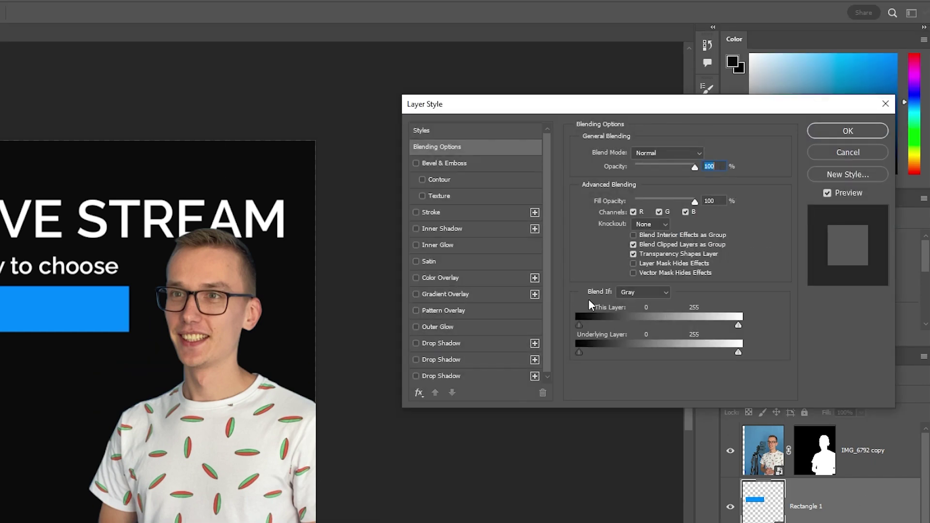
click(436, 327)
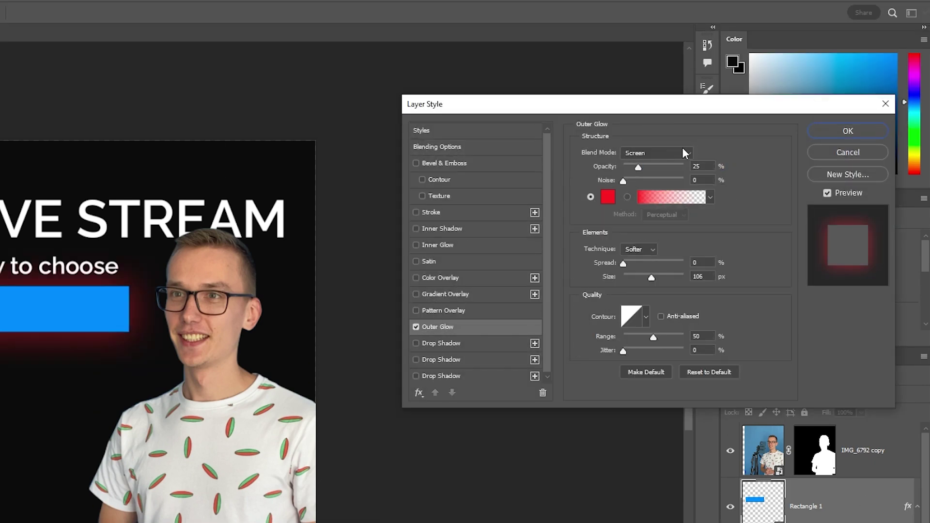
click(609, 196)
text(008aff)
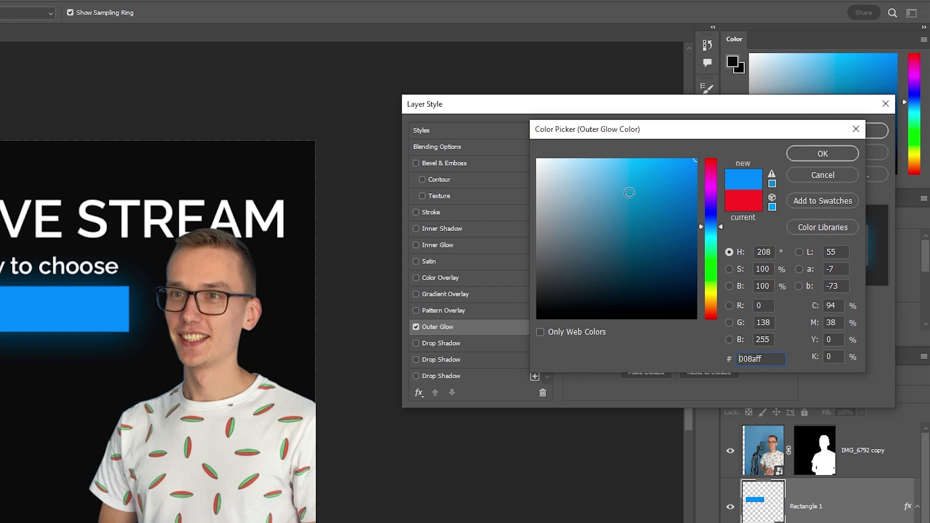
click(823, 154)
Add an Inner Glow to the rectangle with colour ffffff, Screen blend mode, 101 px size and 28% opacity
click(430, 244)
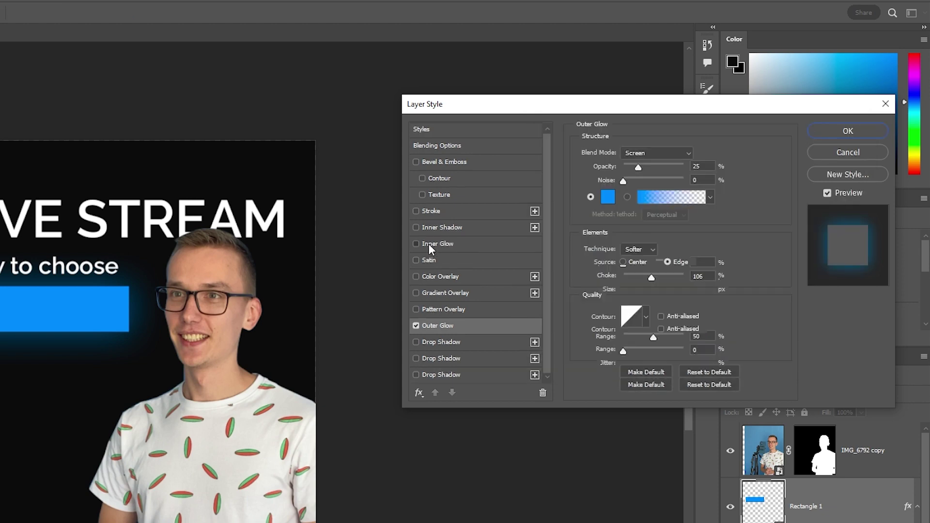
click(608, 197)
text(ffffff)
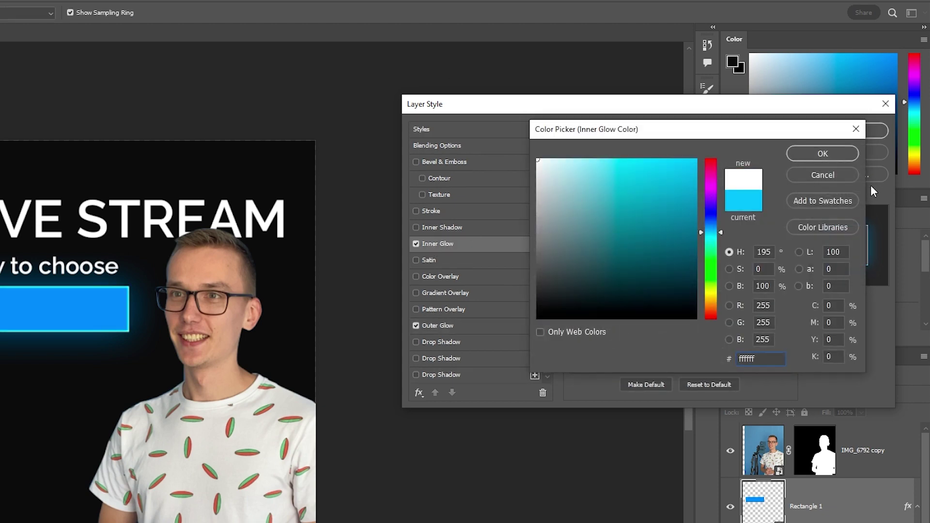
click(823, 154)
click(659, 153)
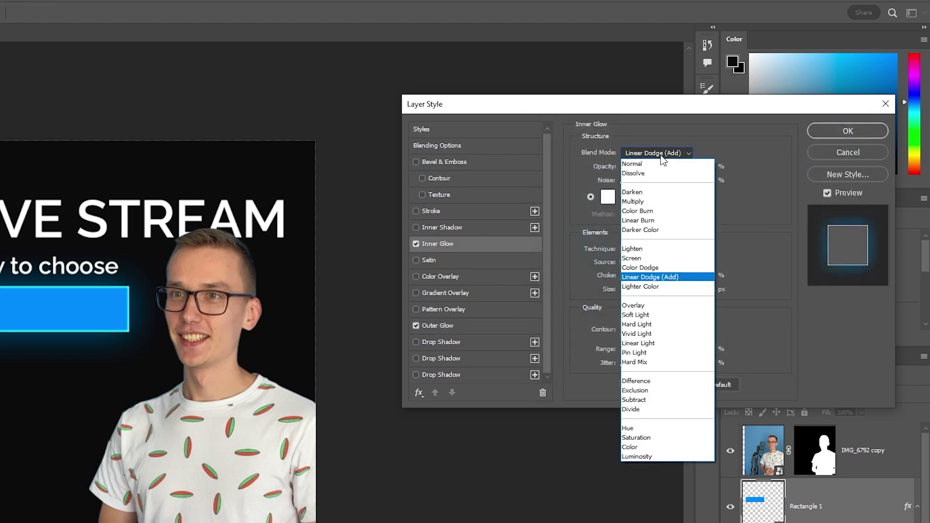
click(632, 258)
drag(638, 290, 650, 290)
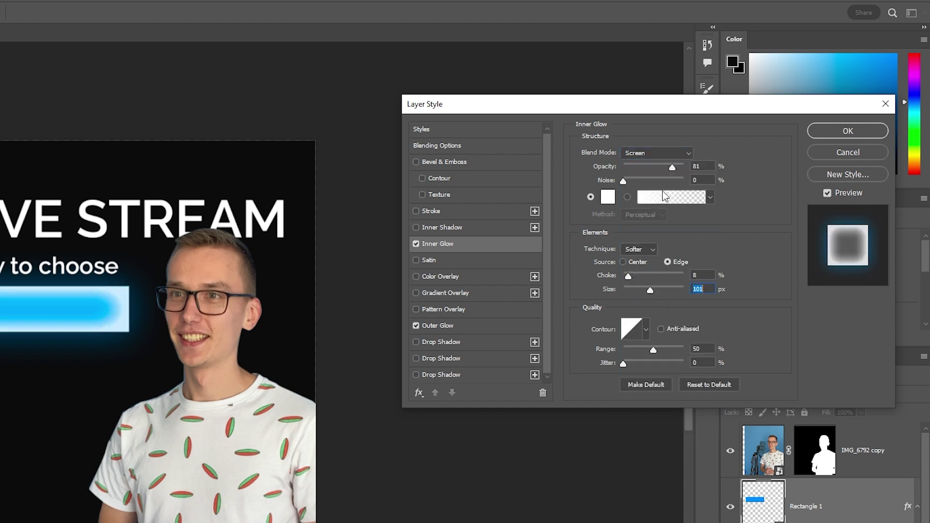
drag(647, 165, 642, 166)
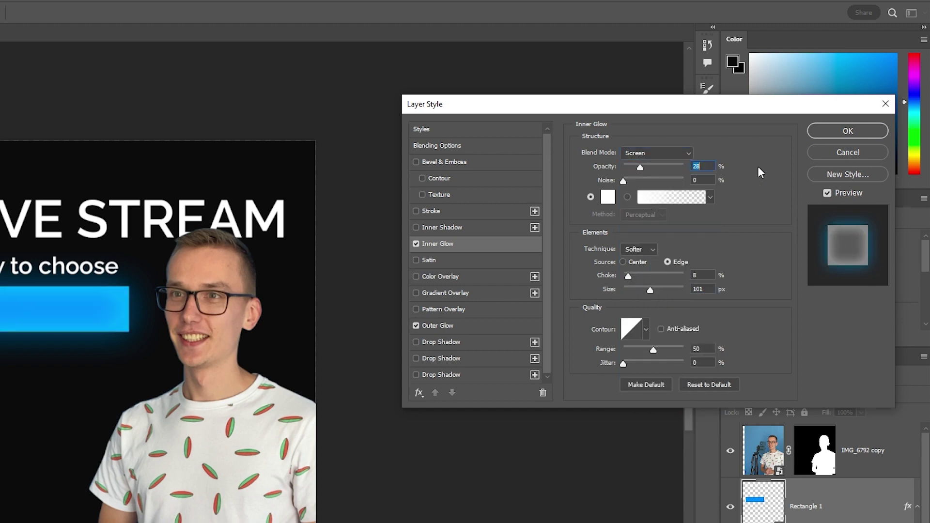
click(830, 128)
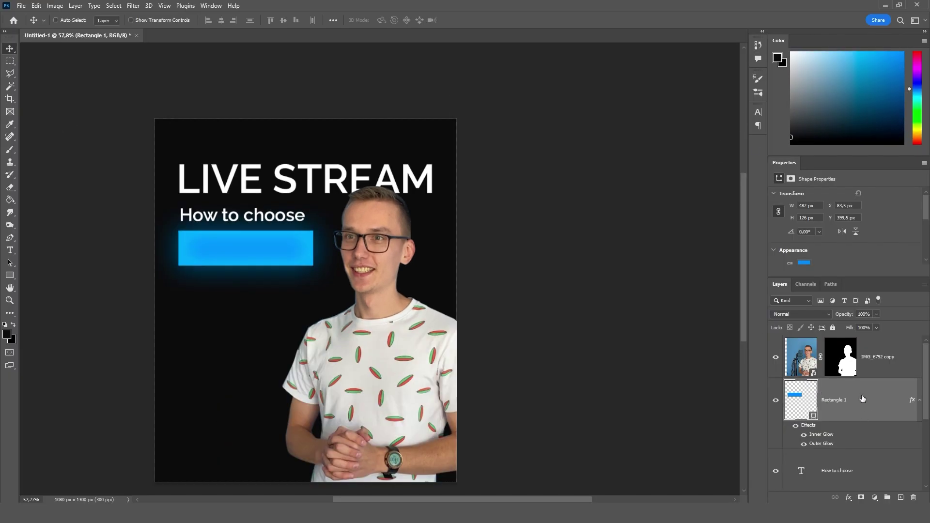
Display the rectangle's shape properties, dock them with the collapsed panels and reveal the corner radius settings
click(11, 276)
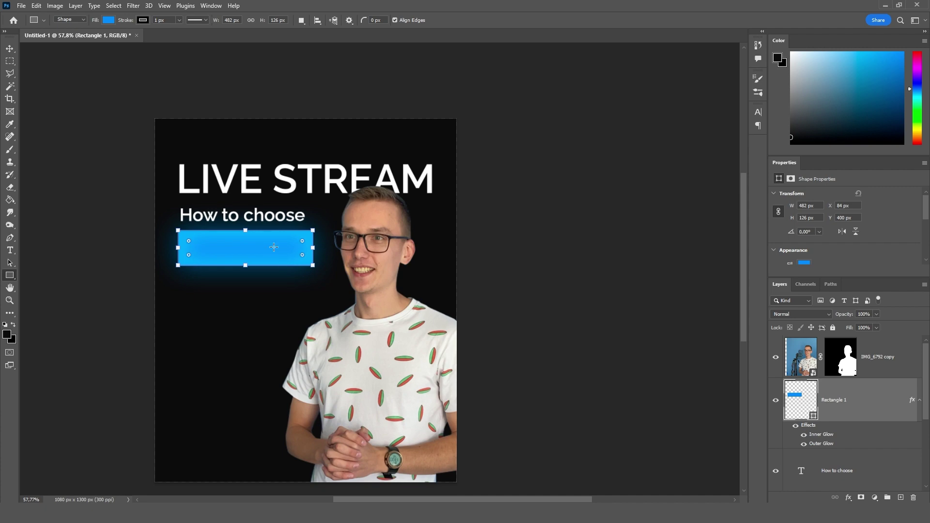
click(210, 6)
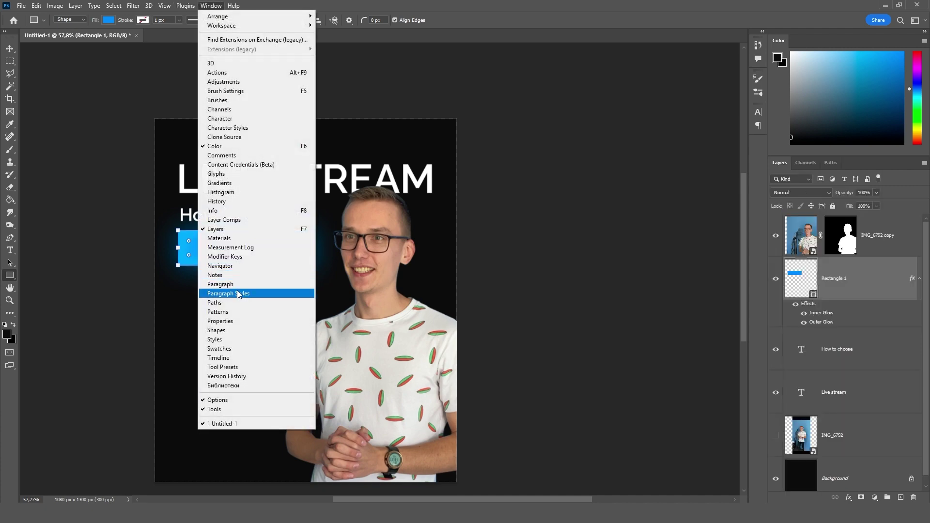
click(220, 321)
drag(751, 214, 546, 186)
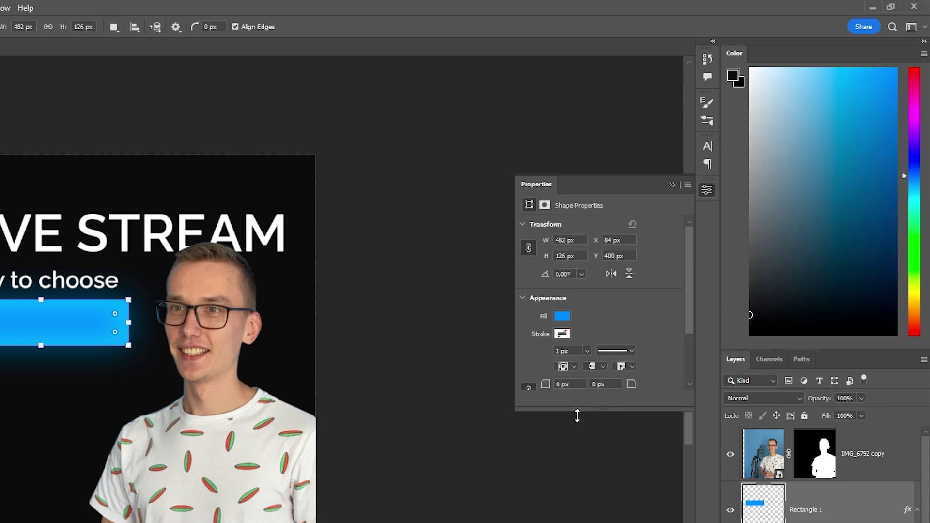
scroll(571, 333, down, 1)
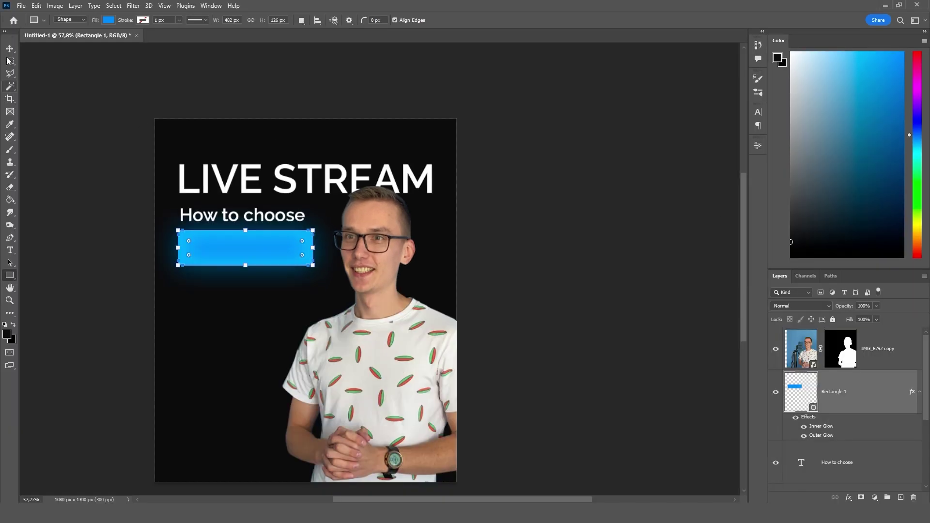
Move the glowing blue rectangle and the "How to choose" text straight down to leave more space below the "LIVE STREAM" heading
click(10, 48)
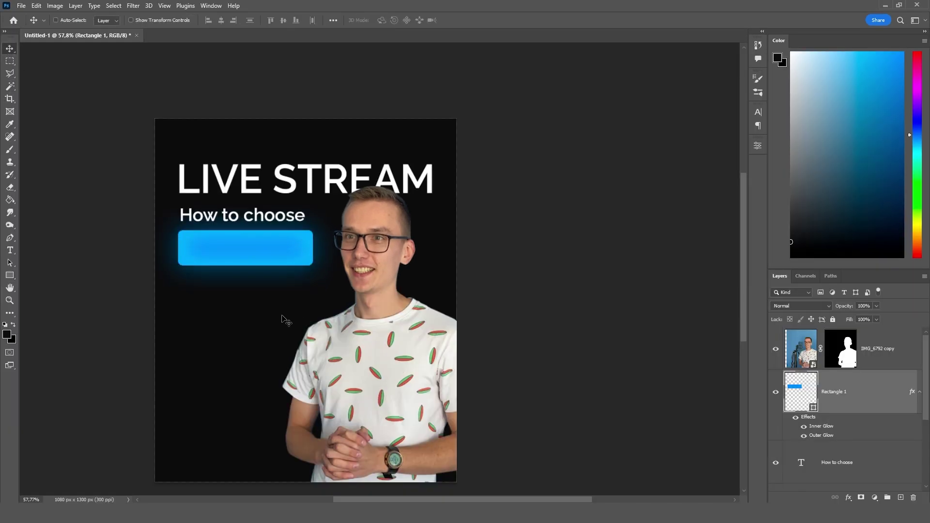
drag(251, 252, 251, 276)
click(862, 460)
drag(279, 213, 279, 235)
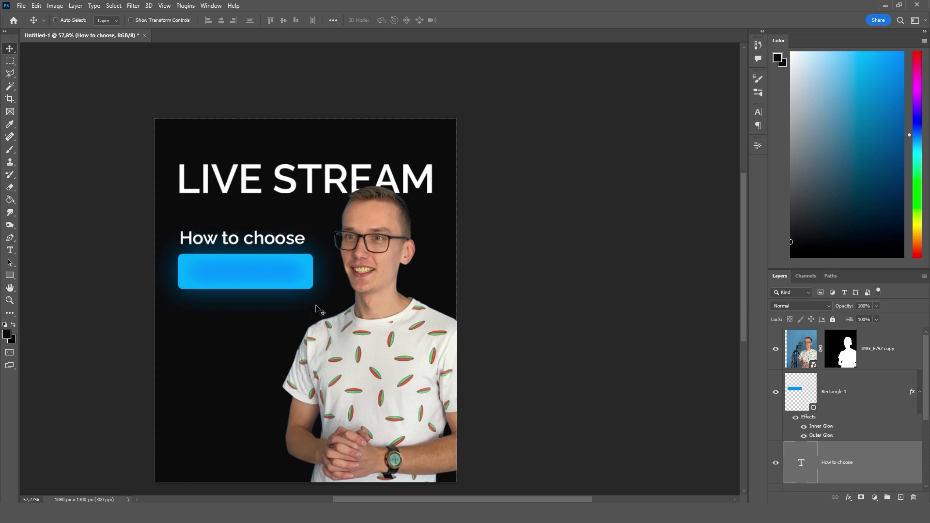
Add the white text "a Career in 2023" in Raleway SemiBold 12 pt and centre it on the blue rectangle
click(10, 250)
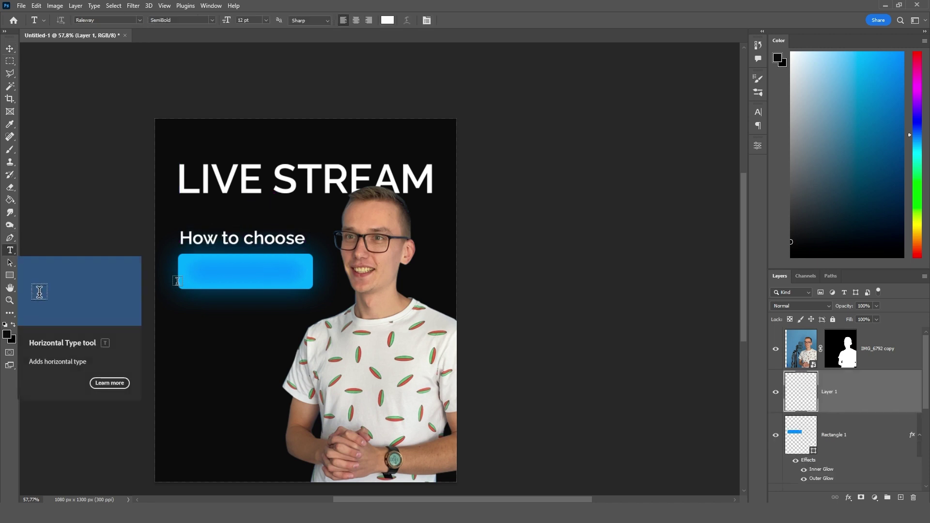
click(209, 275)
text(a)
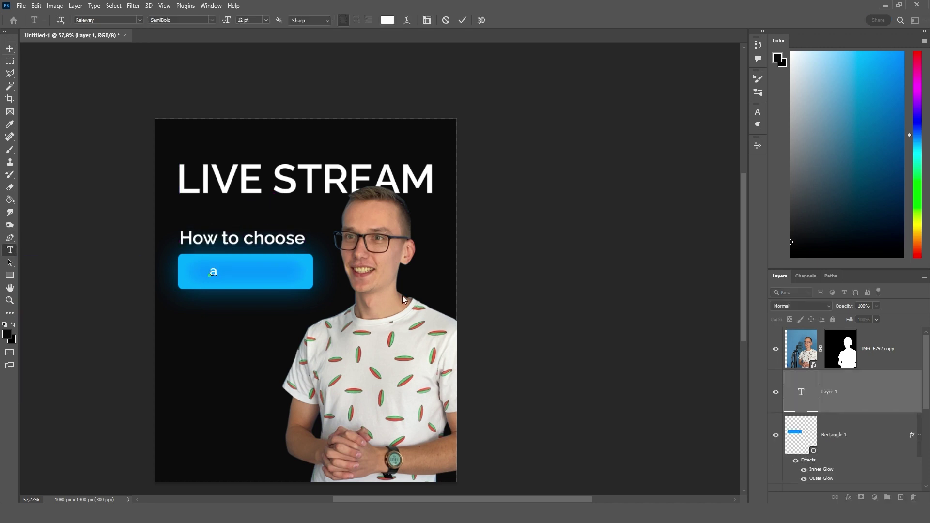
text( Career in 2023)
key(ctrl+Return)
drag(307, 279, 290, 279)
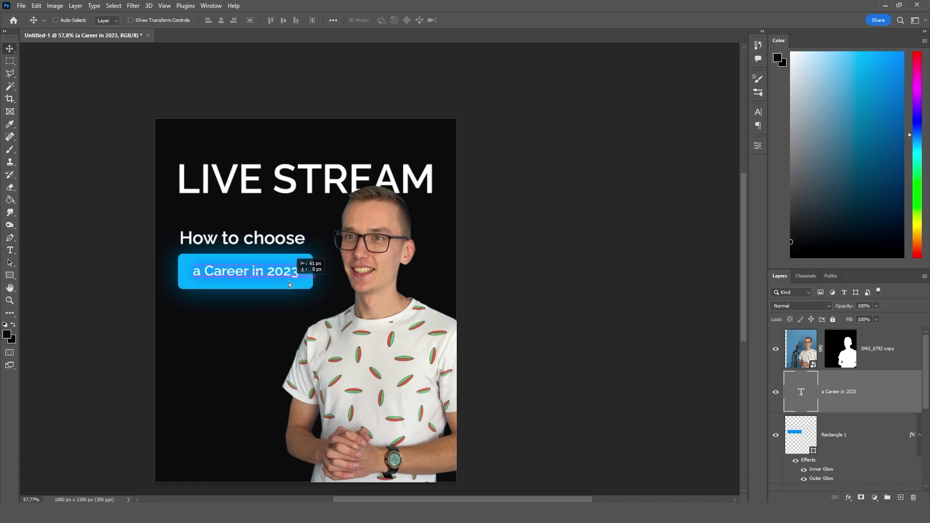
Scale the "How to choose" text up to about 525 x 81 px
ctrl+click(282, 243)
drag(281, 243, 352, 221)
scroll(168, 248, up, 1)
key(ctrl+t)
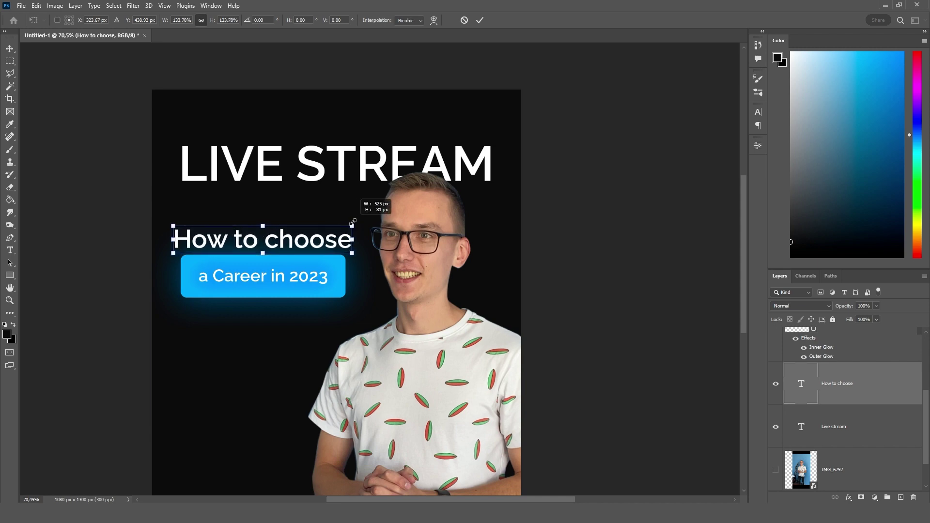
key(Return)
Group the "a Career in 2023" text layer and the Rectangle 1 layer as group1
scroll(851, 385, up, 3)
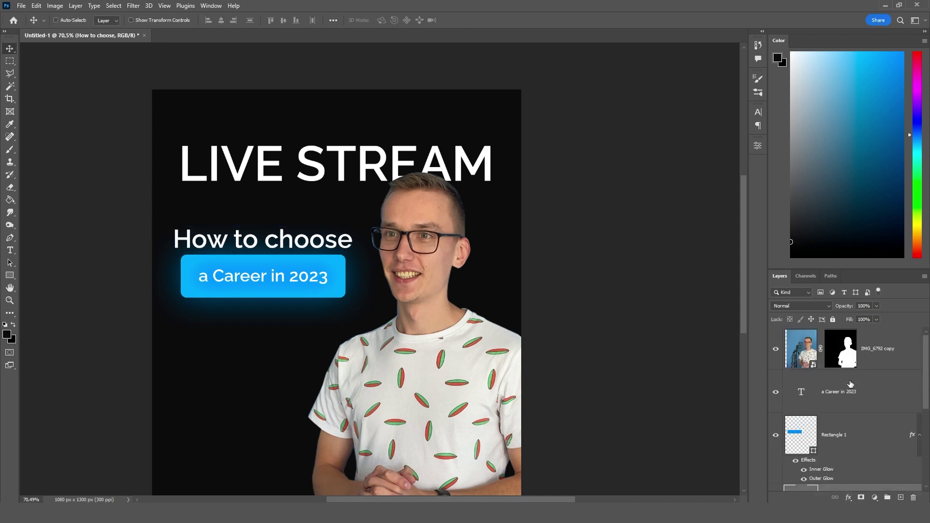
alt+click(801, 435)
scroll(502, 377, up, 2)
scroll(502, 377, down, 10)
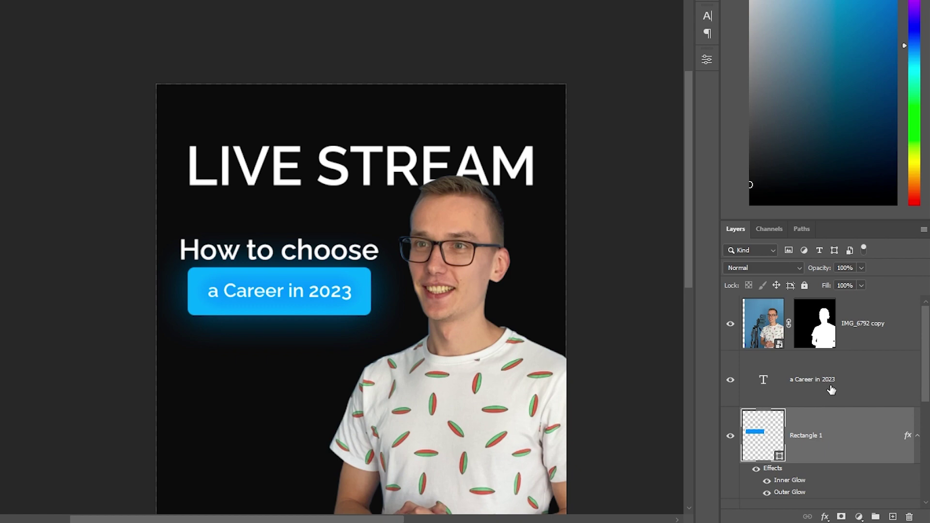
click(854, 394)
shift+click(808, 444)
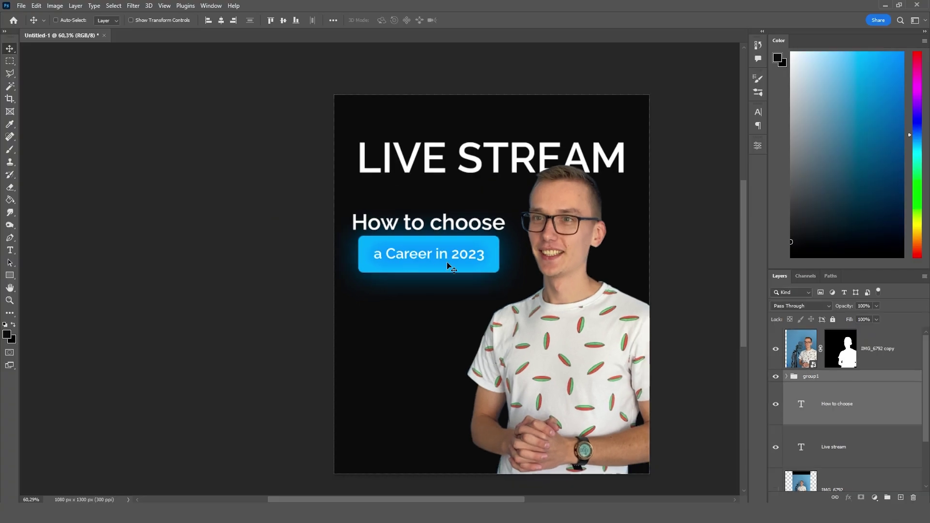
Move "How to choose" and the blue box group slightly down, aligning the text with the left edge of "LIVE STREAM"
mouse_move(302, 215)
mouse_down()
mouse_move(295, 201)
mouse_move(296, 220)
mouse_up()
drag(441, 270, 441, 269)
drag(441, 270, 441, 270)
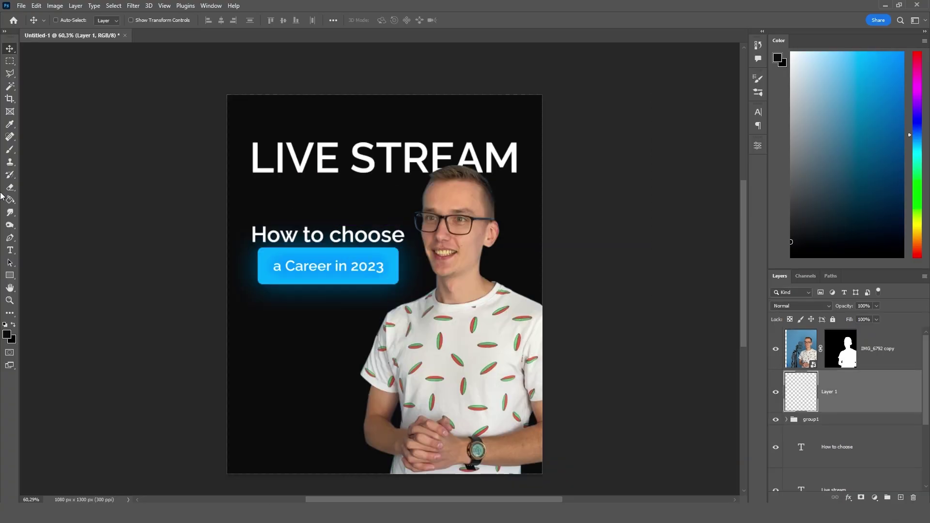
Add the text "January 25 | 7:30 PM" in Raleway Regular 8 pt on the black area below the blue box
click(10, 249)
click(212, 20)
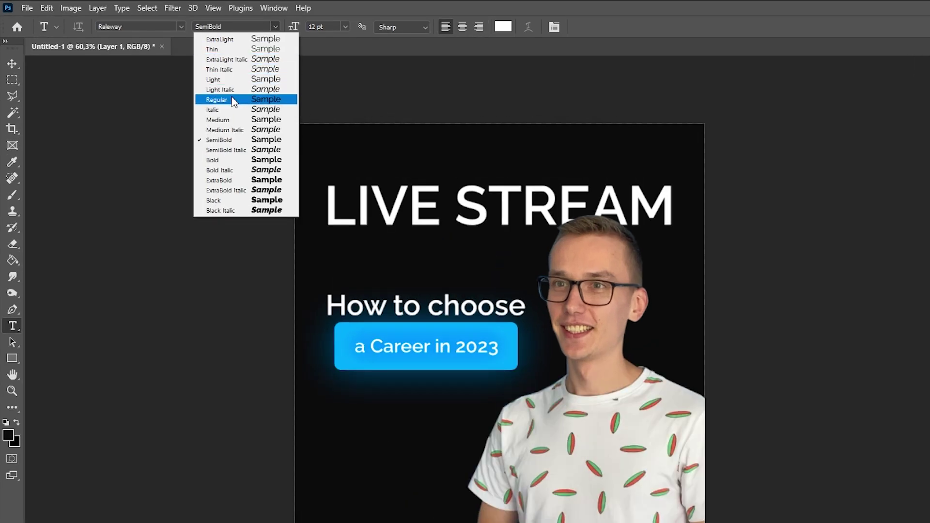
click(217, 99)
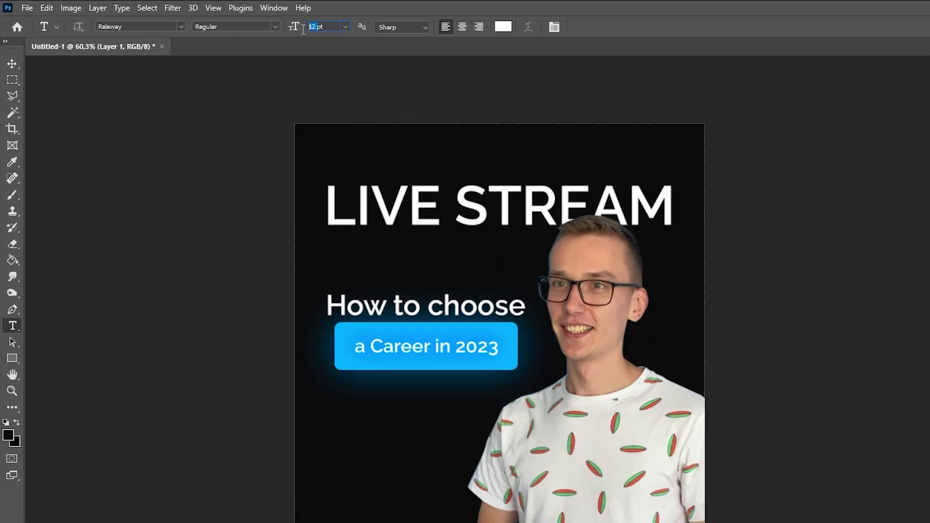
text(8pt)
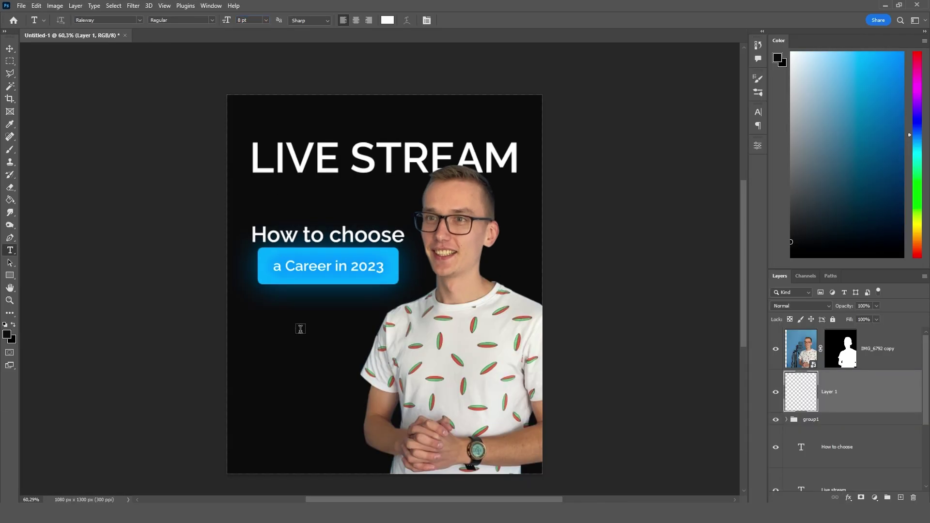
click(291, 371)
text(January 25 | 7:)
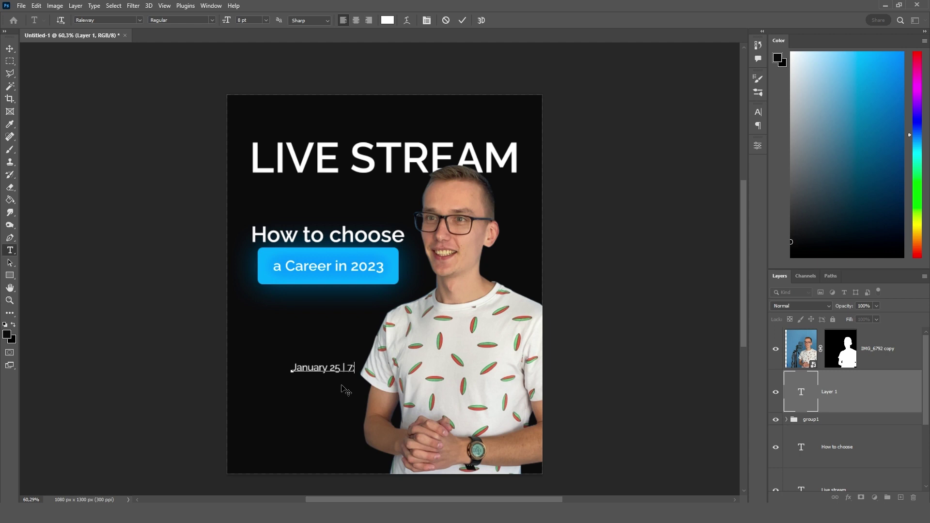
text(30 PM)
key(ctrl+Return)
key(v)
Place the date text in the poster's lower-left area and align the blue box and its text with the headings' left edge
drag(330, 370, 288, 439)
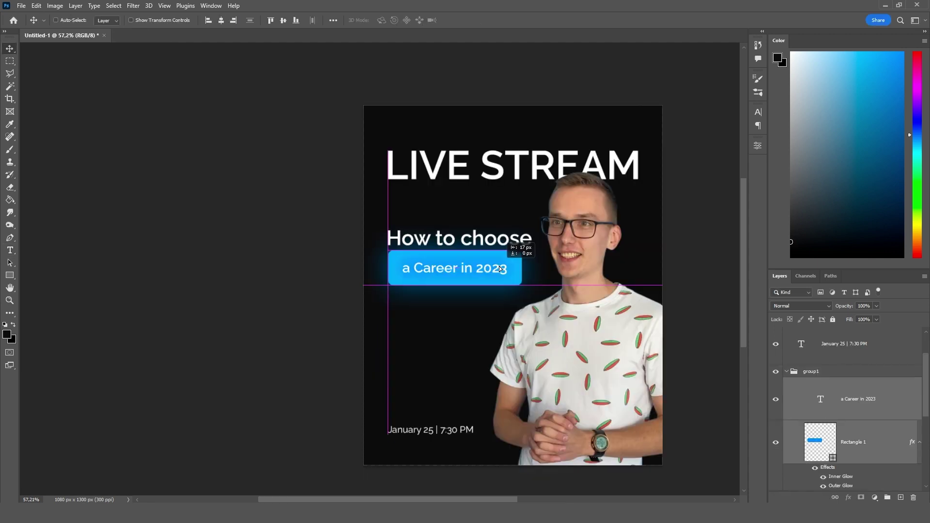
drag(506, 269, 501, 276)
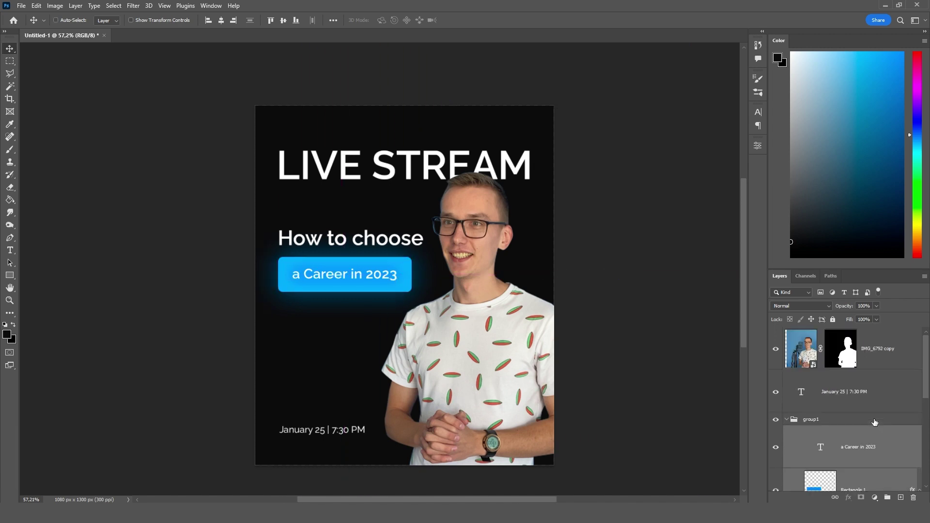
Replace the hidden IMG_6792 layer with an empty layer above the Background and set the foreground colour to blue
scroll(865, 420, down, 3)
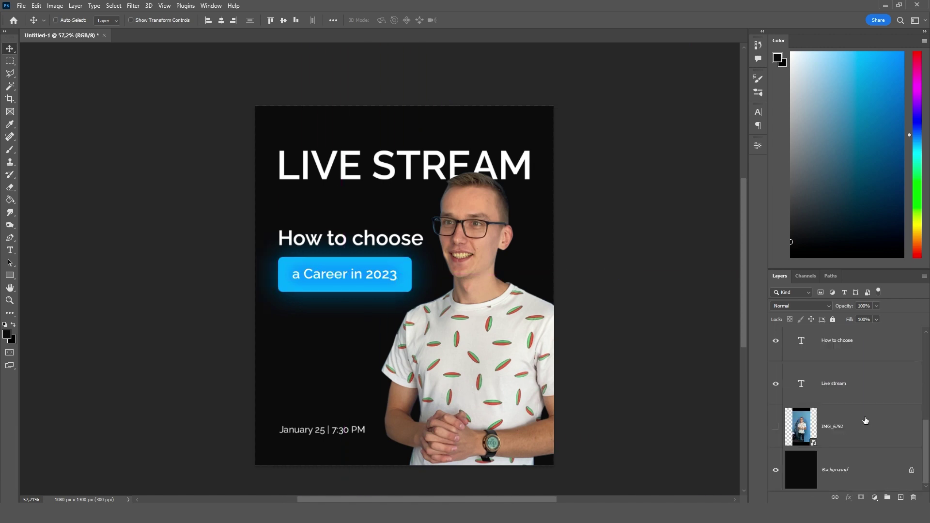
click(846, 468)
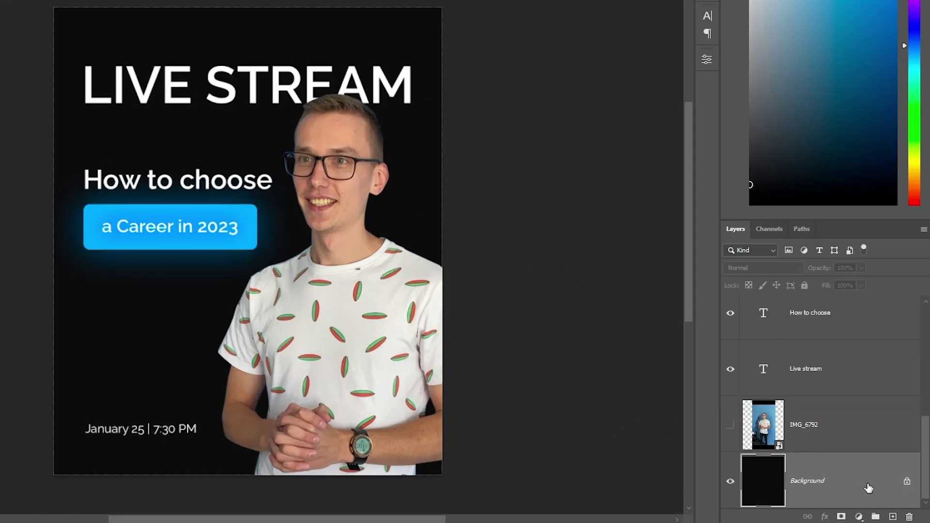
click(892, 516)
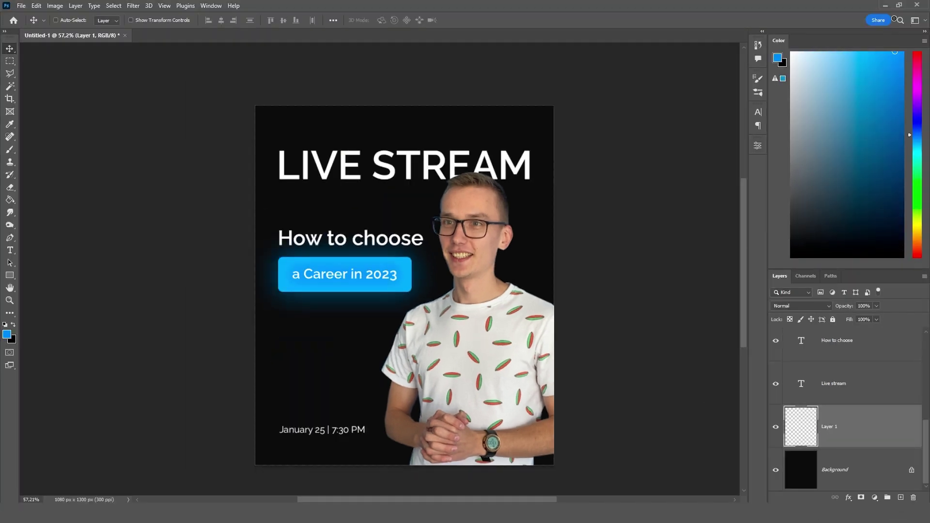
Set up the soft brush 1 from Original Brushes with 0% hardness and 27% opacity
key(b)
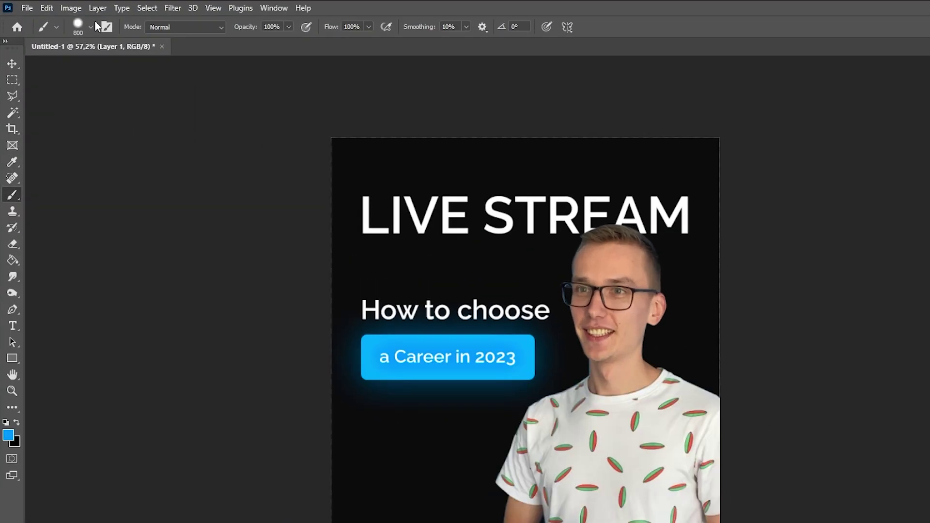
click(70, 20)
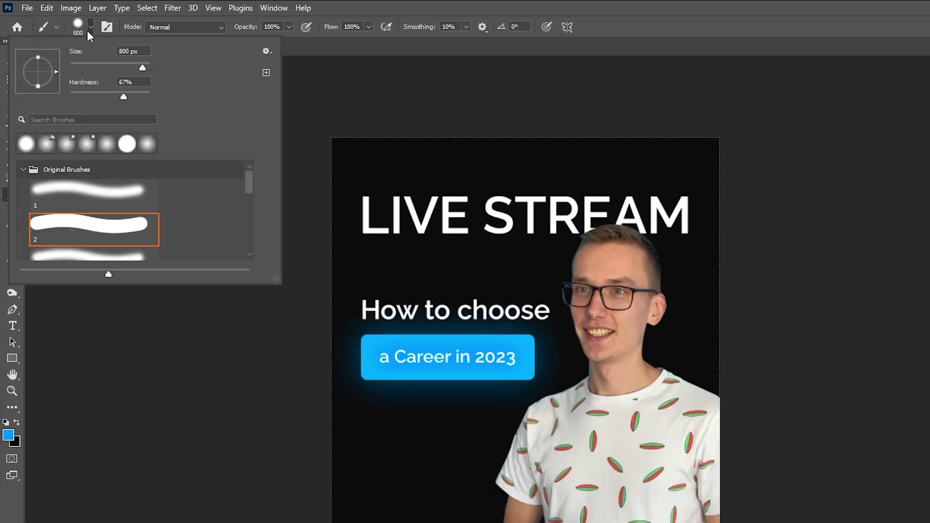
click(92, 193)
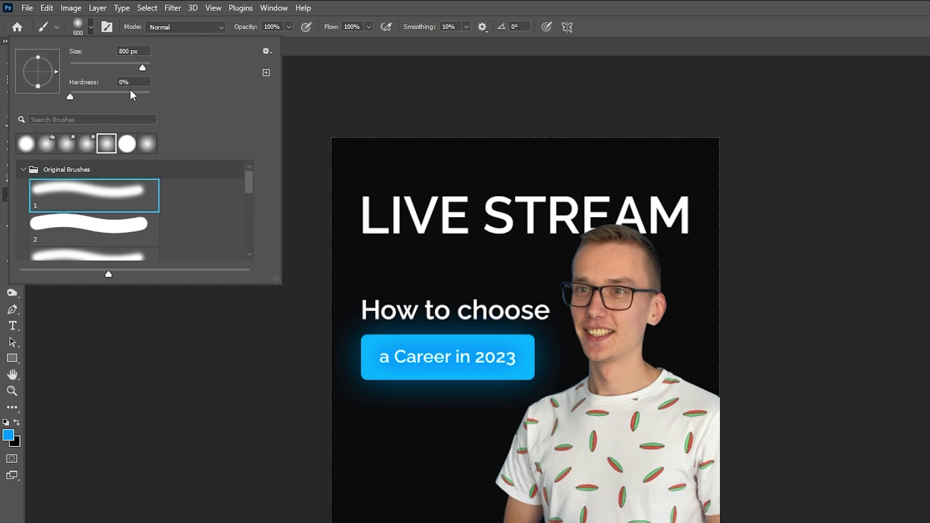
drag(246, 27, 200, 28)
Paint a soft blue glow behind the man on the new layer with a 900 px brush, reducing the brush to 700 px
key(bracketright)
key(bracketright)
key(bracketleft)
click(629, 500)
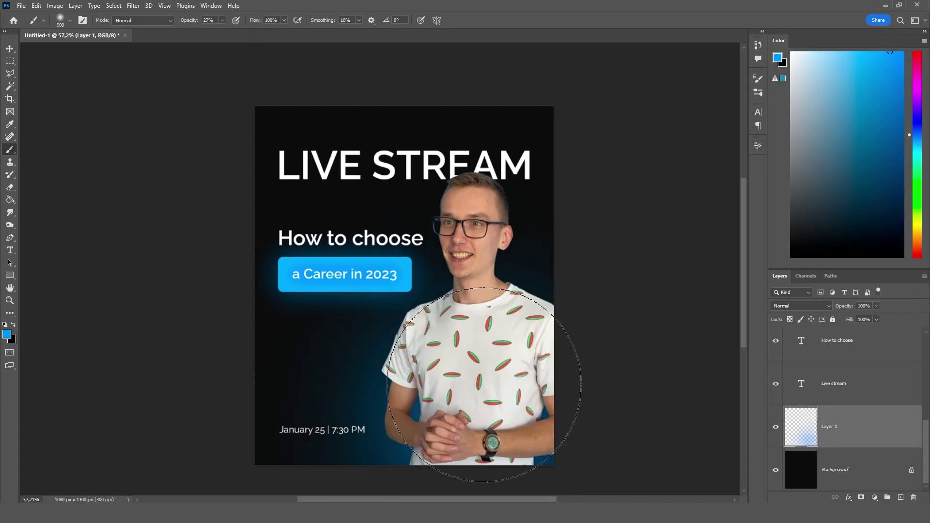
click(490, 362)
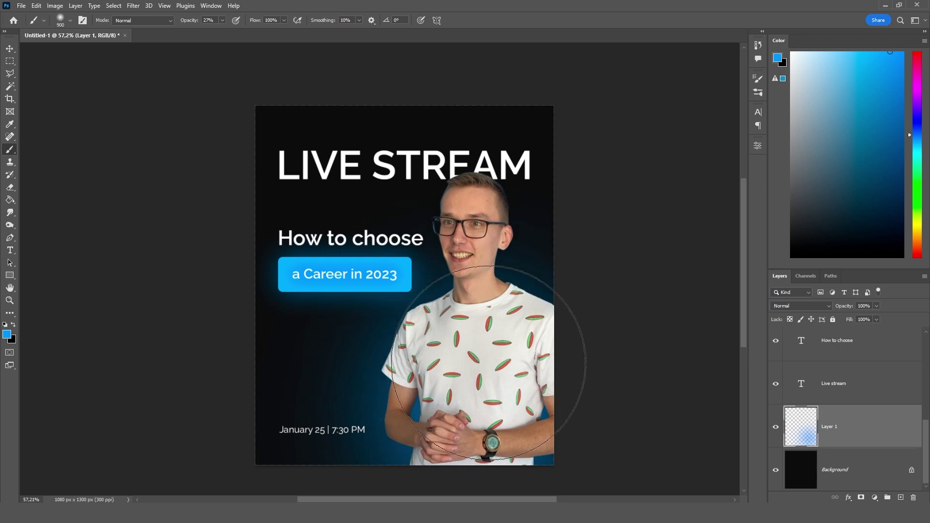
click(480, 484)
key(bracketleft)
key(bracketleft)
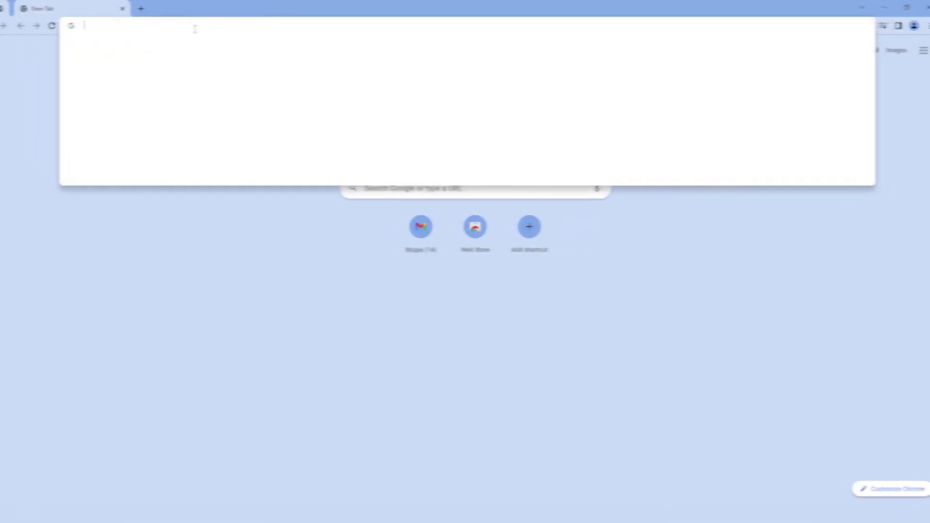
Switch to Google Chrome, search for black interior pictures and save the ArchDaily Hangzhou AN Interior image
text(b)
text(l)
key(Return)
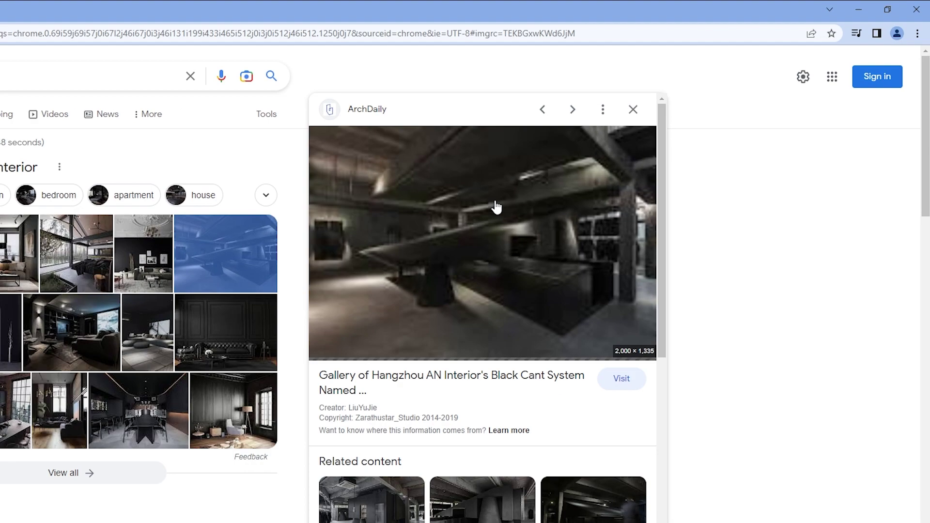
right_click(498, 214)
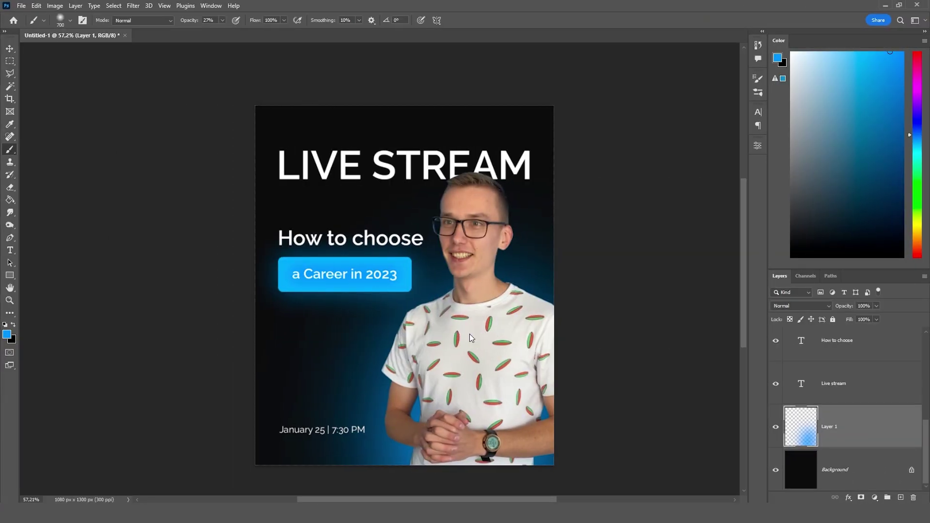
Place the Hangzhou interior image directly above the Background and scale it to about 100.41% so it covers the poster
drag(469, 334, 461, 331)
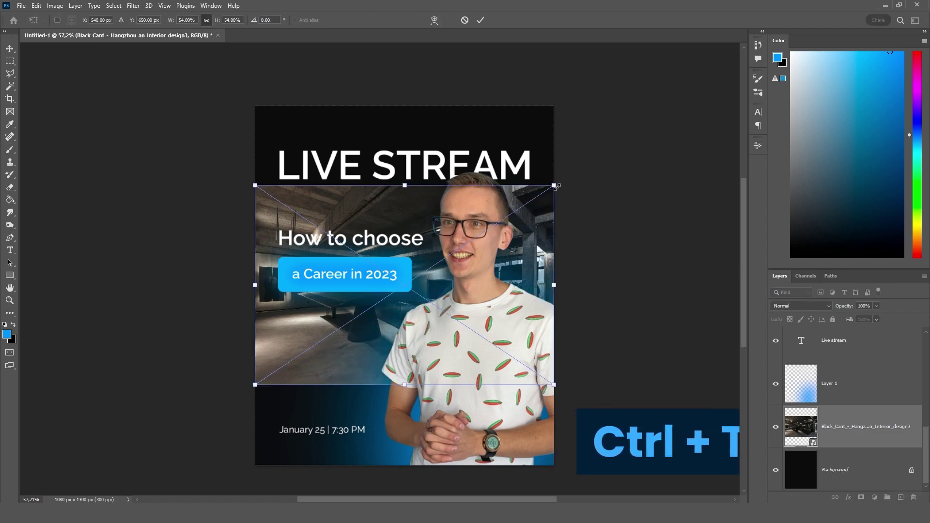
drag(554, 185, 650, 68)
key(Return)
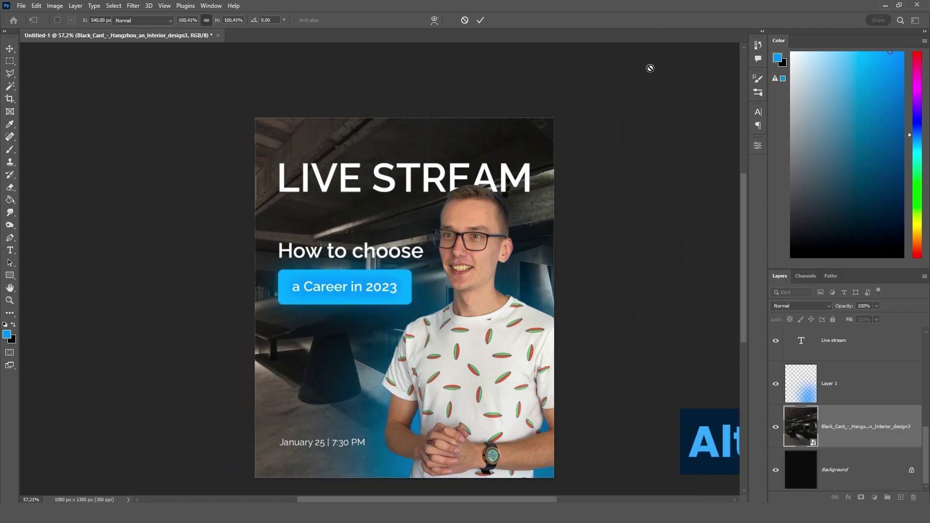
Add a Curves adjustment clipped to the interior image and lower the highlight end of the curve to darken it
click(874, 498)
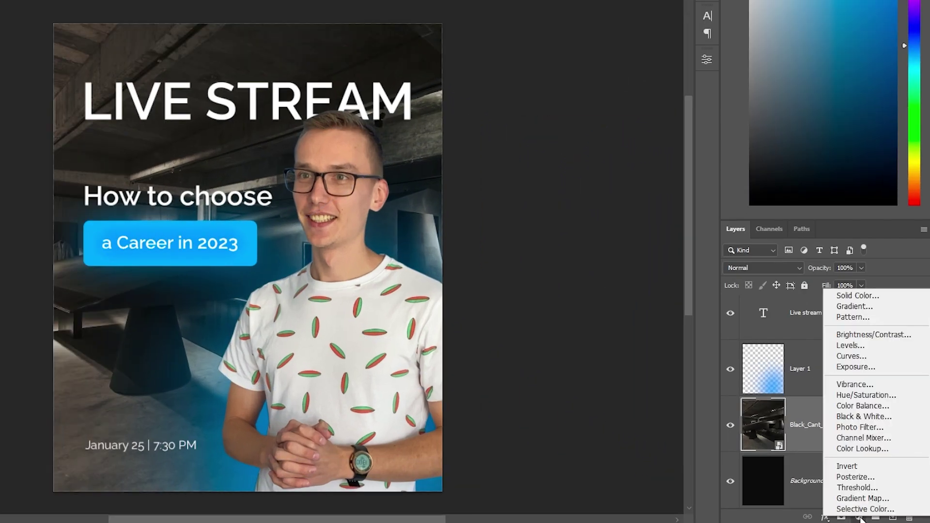
click(862, 356)
alt+click(837, 450)
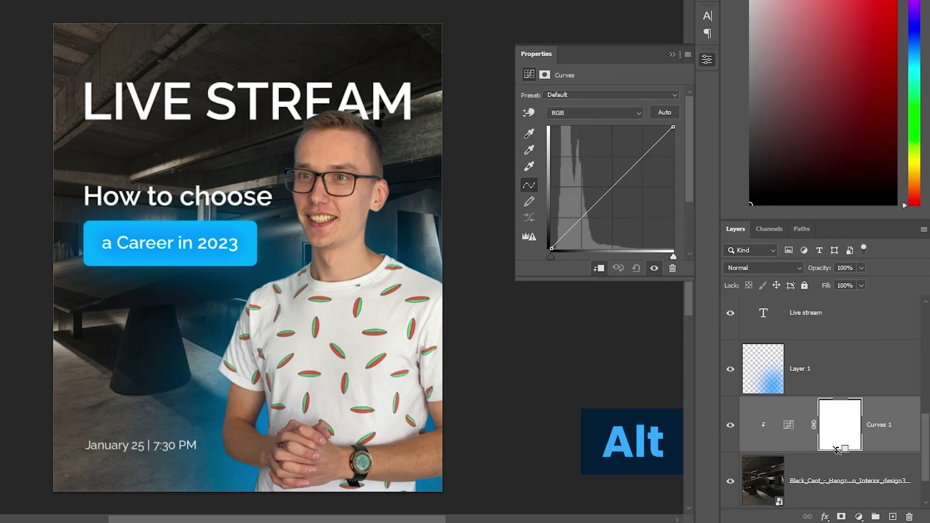
drag(674, 132, 717, 198)
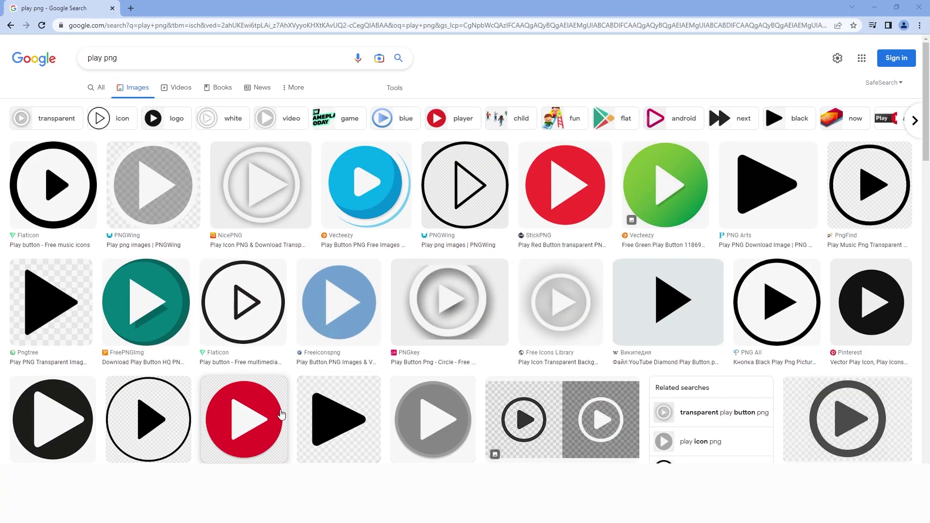
Copy the red StickPNG play button from the "play png" image results in Chrome and paste it above the Live stream layer in Photoshop
click(566, 208)
right_click(610, 316)
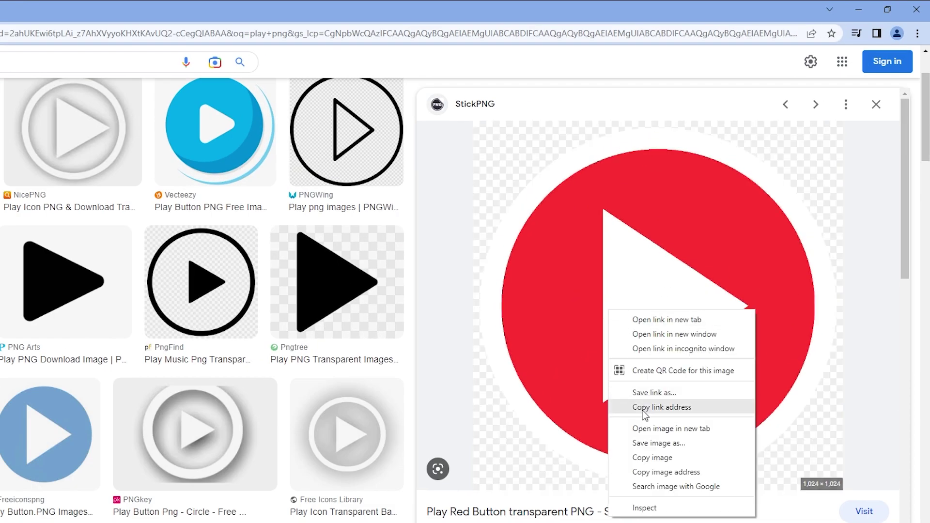
click(654, 456)
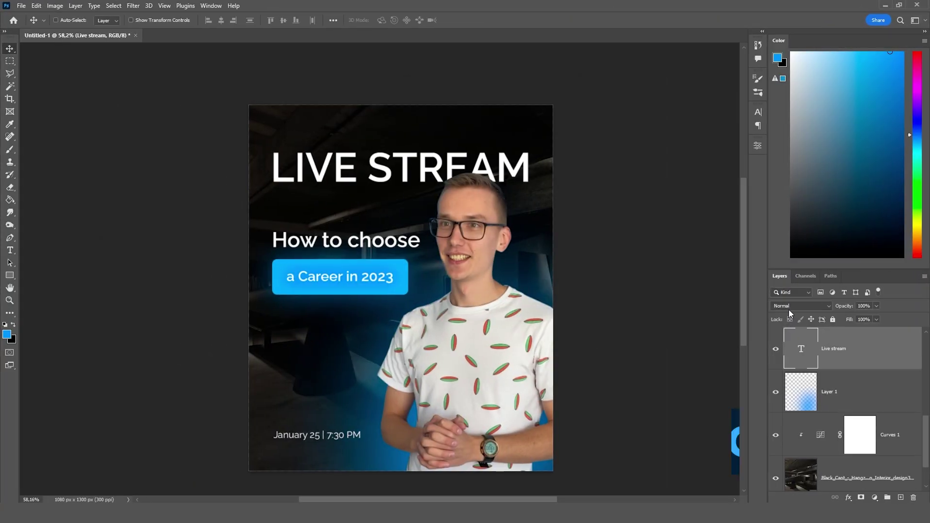
key(ctrl+v)
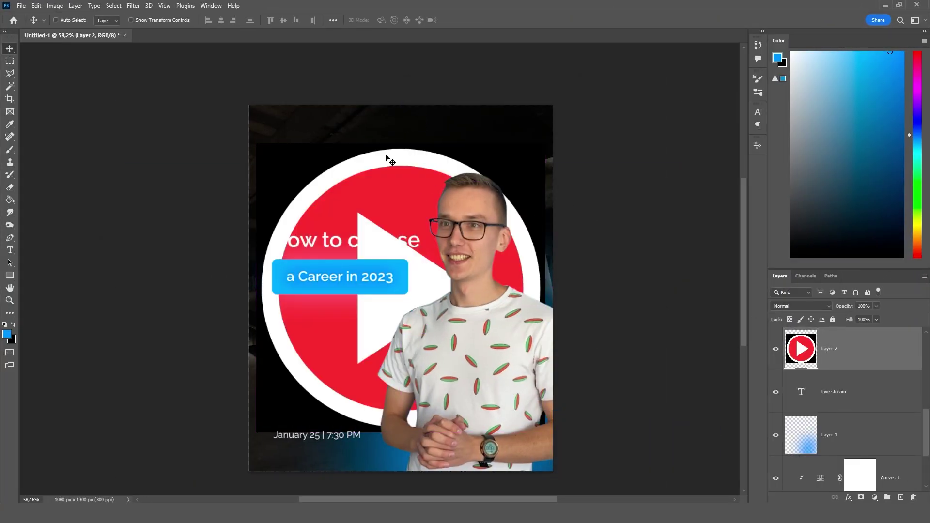
Remove the black background around the pasted play button with the Magic Wand tool and clear the selection
drag(356, 165, 355, 150)
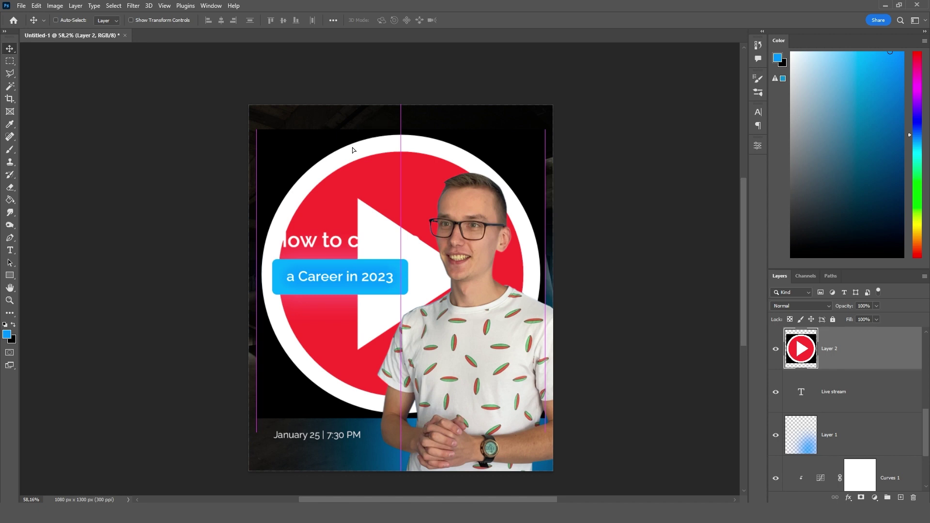
click(10, 85)
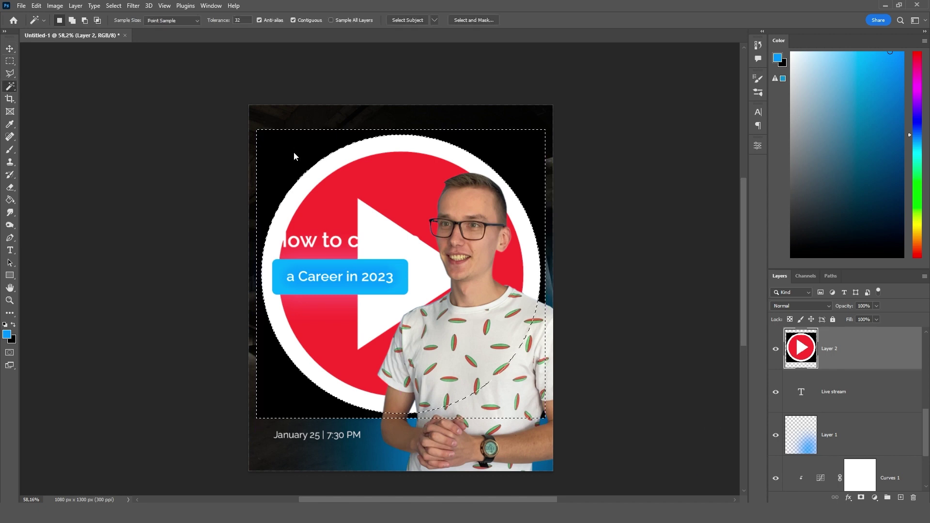
key(Delete)
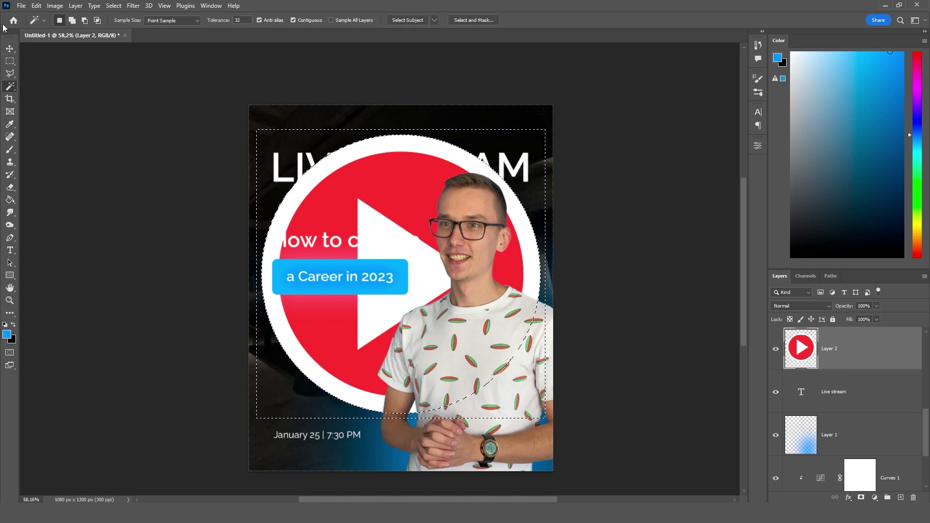
click(9, 48)
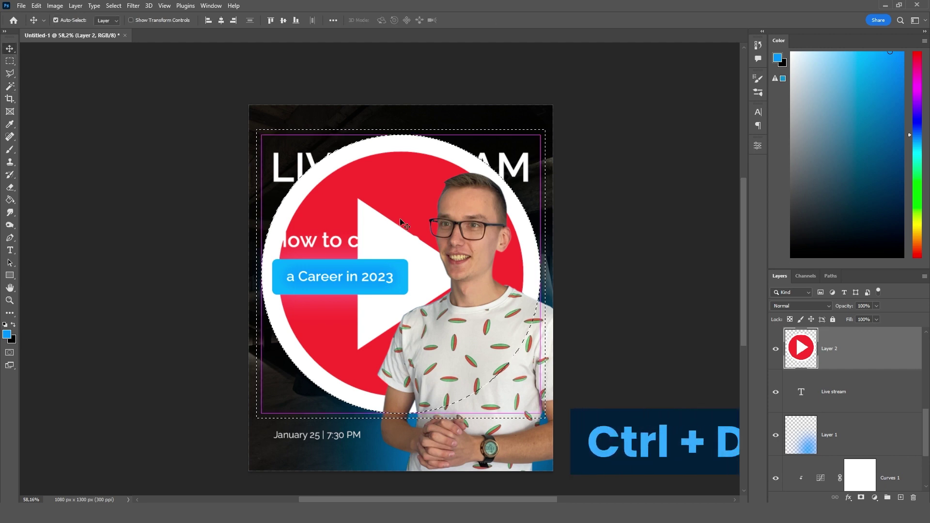
key(ctrl+d)
Shrink the play button to a small icon and place it just above the start of the LIVE STREAM title
key(ctrl+t)
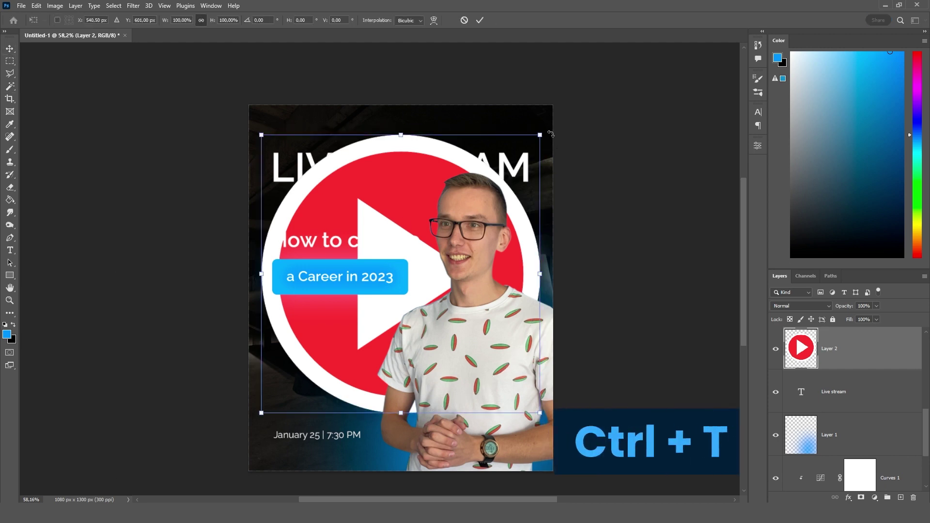
drag(551, 135, 282, 144)
key(Return)
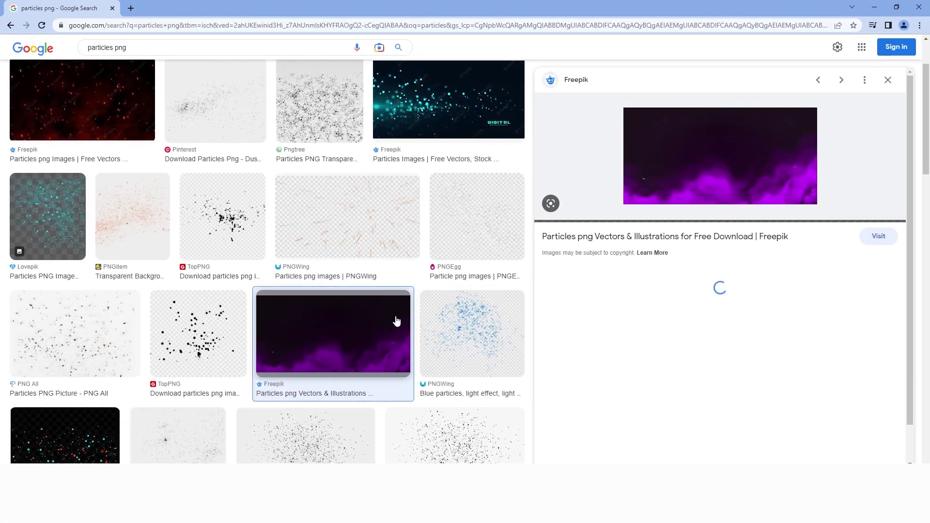
Copy the Pexels water splash particles image from the "particles png" results in Chrome and paste it above the Curves 1 layer in Photoshop
scroll(121, 316, down, 5)
click(125, 312)
scroll(125, 312, down, 4)
click(201, 257)
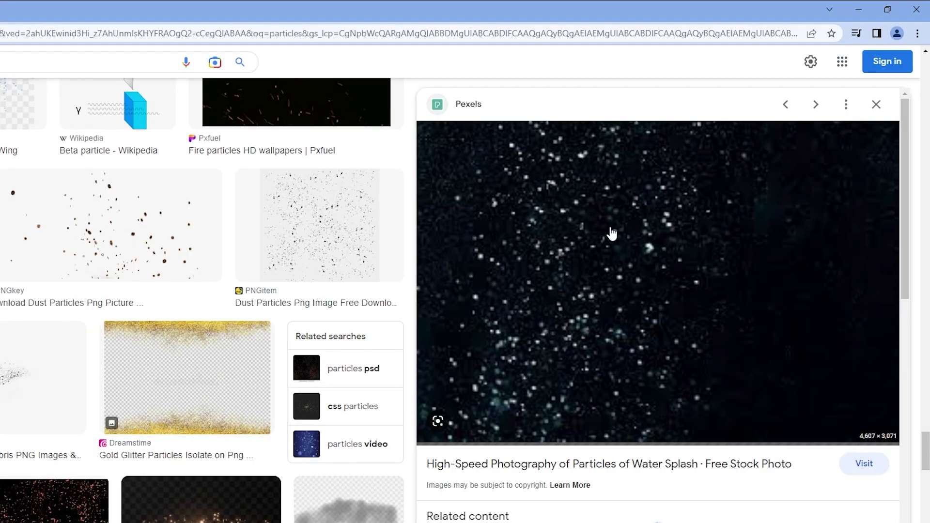
right_click(592, 258)
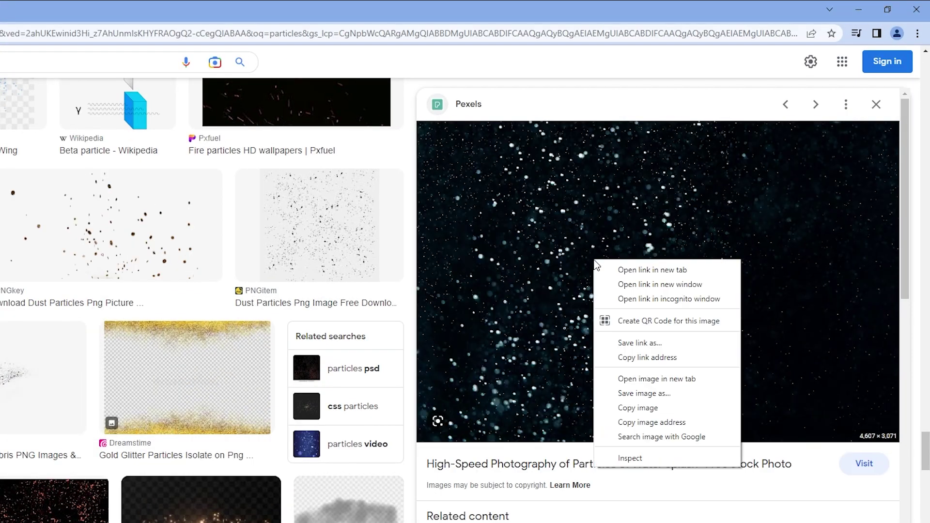
click(642, 411)
key(ctrl+v)
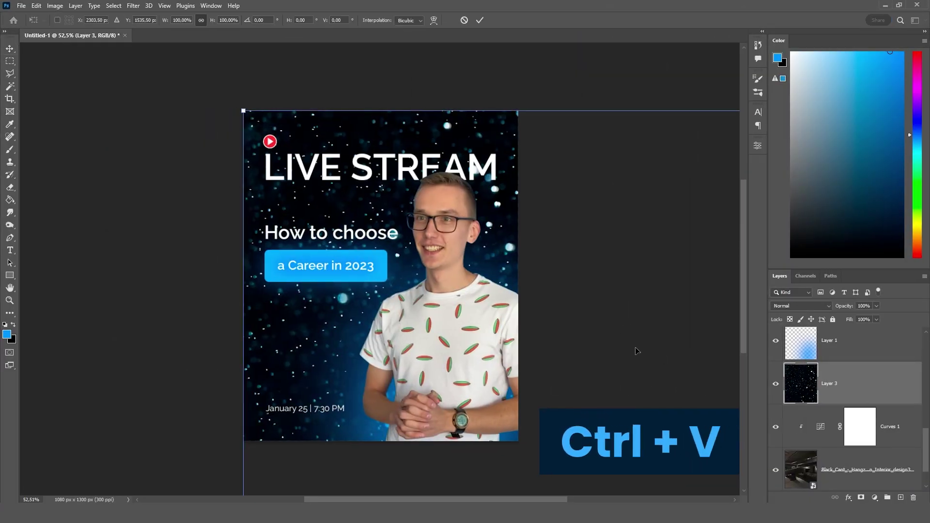
Scale the particles image to about 39.24%, rotate it about 90° to cover the poster, and set its blending mode to Screen
key(ctrl+0)
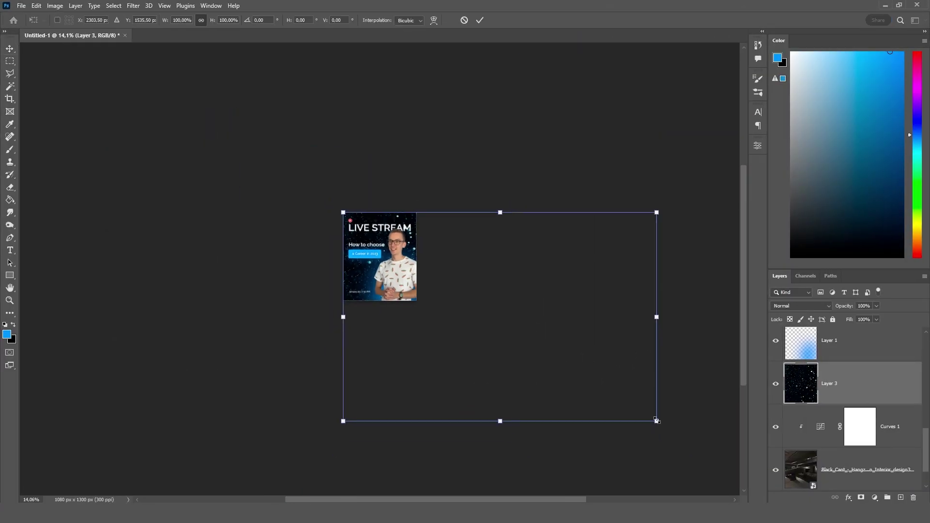
drag(657, 421, 426, 267)
scroll(383, 259, up, 5)
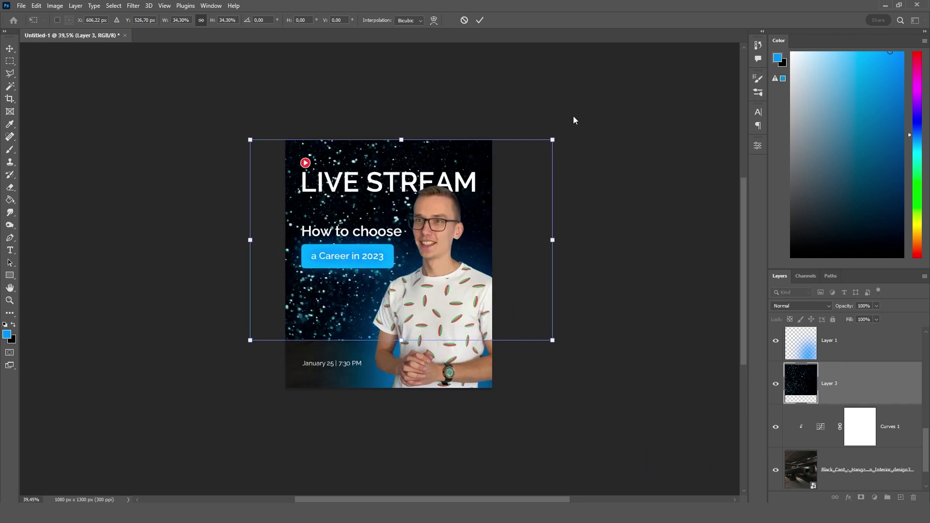
drag(561, 135, 511, 407)
mouse_move(503, 238)
mouse_down()
mouse_move(481, 249)
mouse_move(503, 251)
mouse_up()
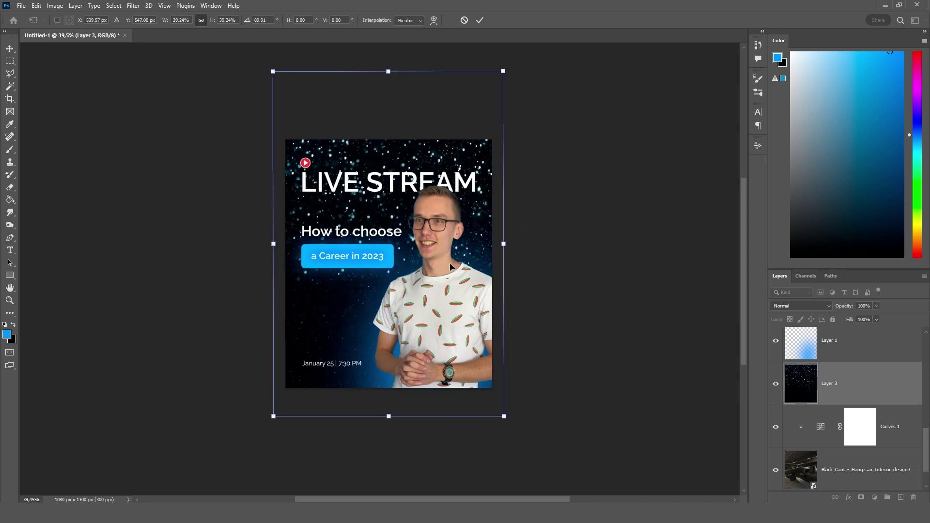
key(Return)
click(802, 306)
click(783, 354)
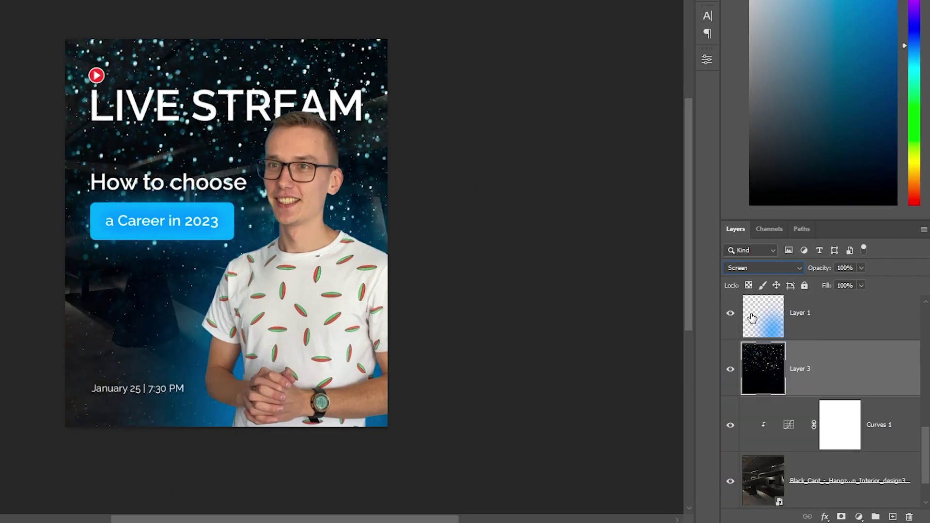
Add a layer mask to the particles layer and paint it with a large soft black brush at 27% opacity to fade the particles
click(841, 517)
key(b)
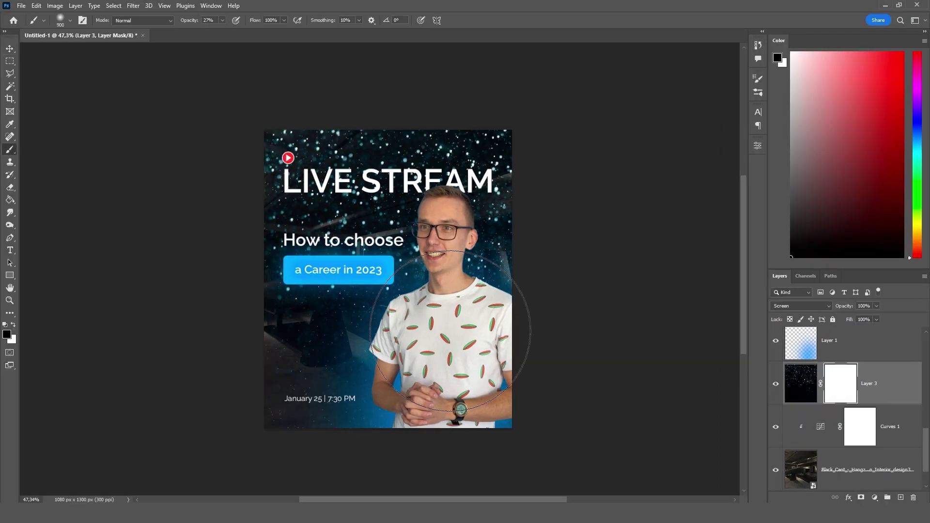
click(250, 301)
click(132, 11)
click(294, 256)
click(439, 297)
click(295, 233)
click(528, 395)
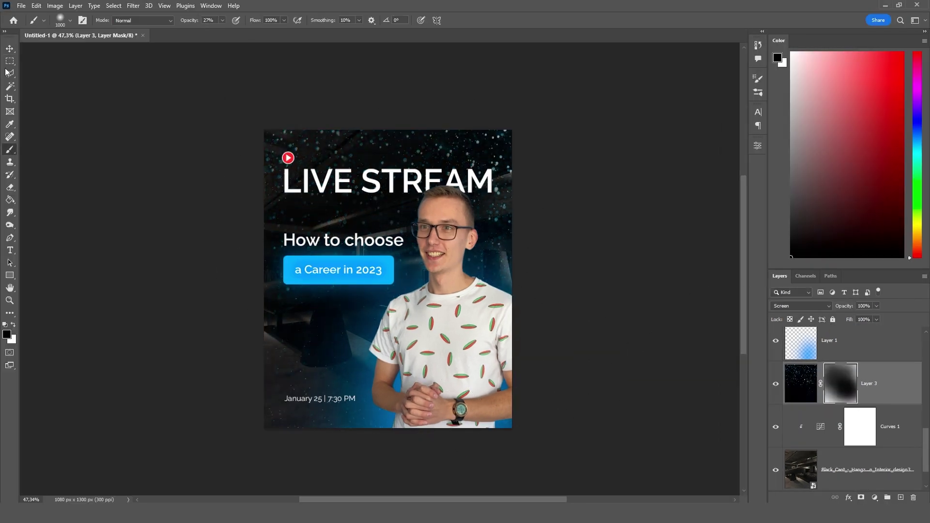
click(9, 49)
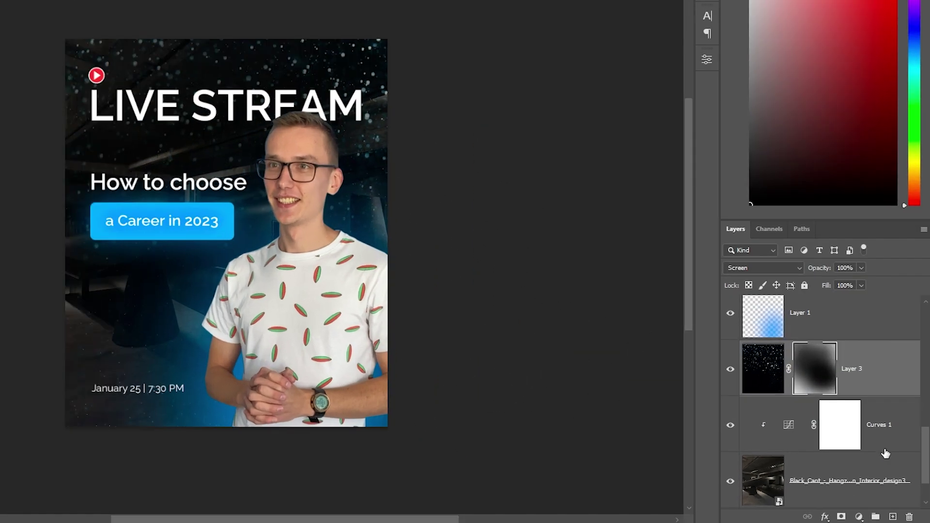
Add a new layer clipped to the interior image and darken the lower background with a soft black 1000 px brush at 27% opacity
click(889, 470)
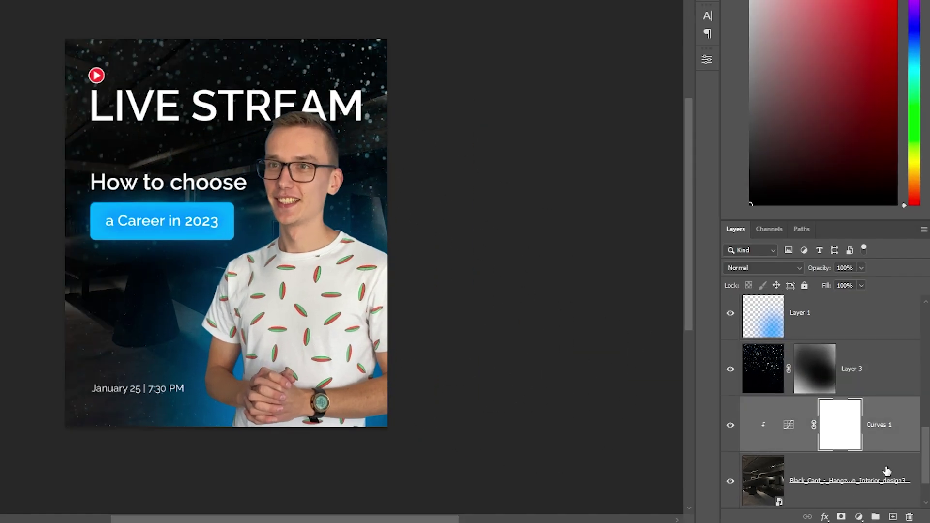
click(893, 517)
scroll(814, 477, down, 2)
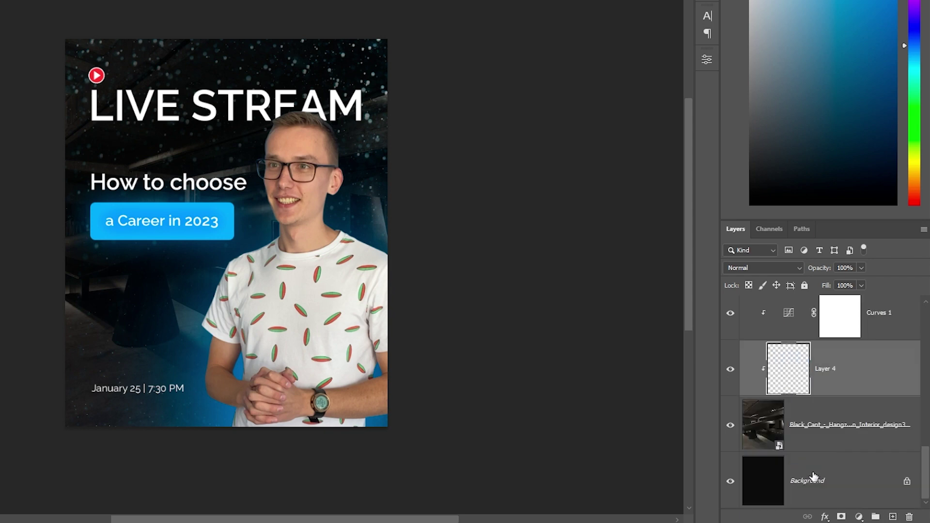
key(b)
click(283, 342)
click(11, 338)
click(470, 321)
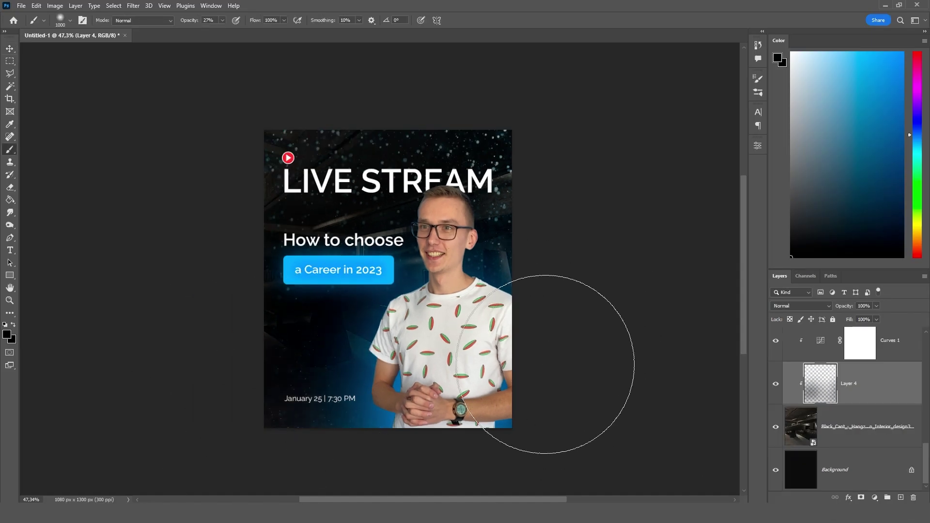
click(414, 342)
key(v)
Split the date text into two lines, "January 25" and "7:30 PM", set it to 14 pt and move it up slightly
scroll(862, 391, up, 10)
click(862, 390)
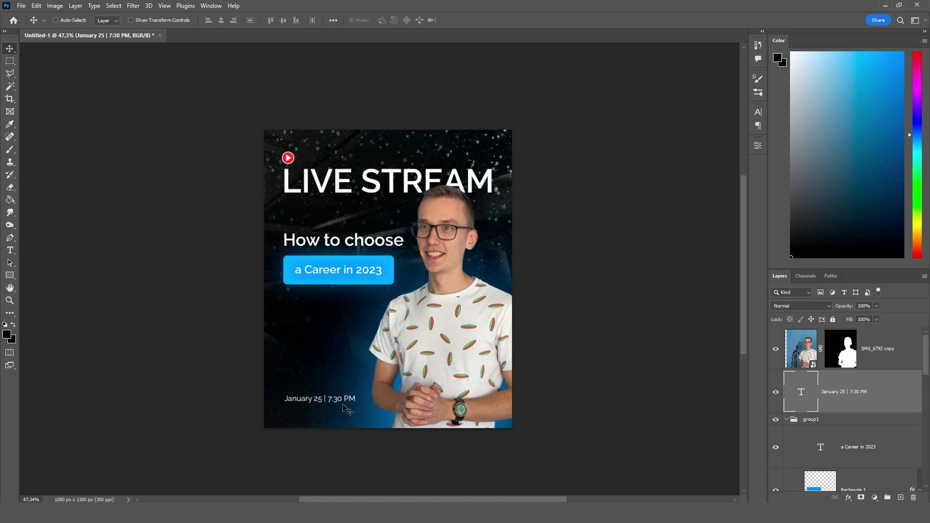
scroll(343, 407, up, 3)
key(t)
click(409, 417)
key(ctrl+a)
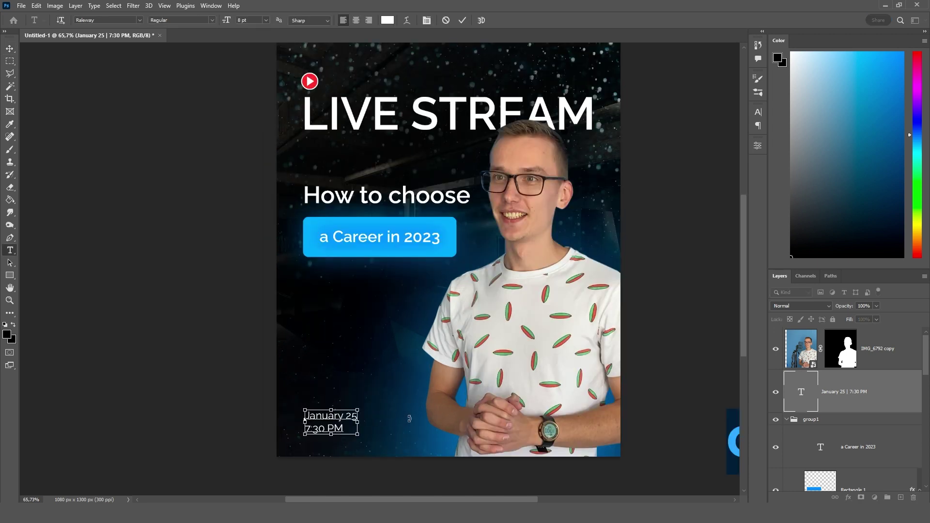
click(266, 20)
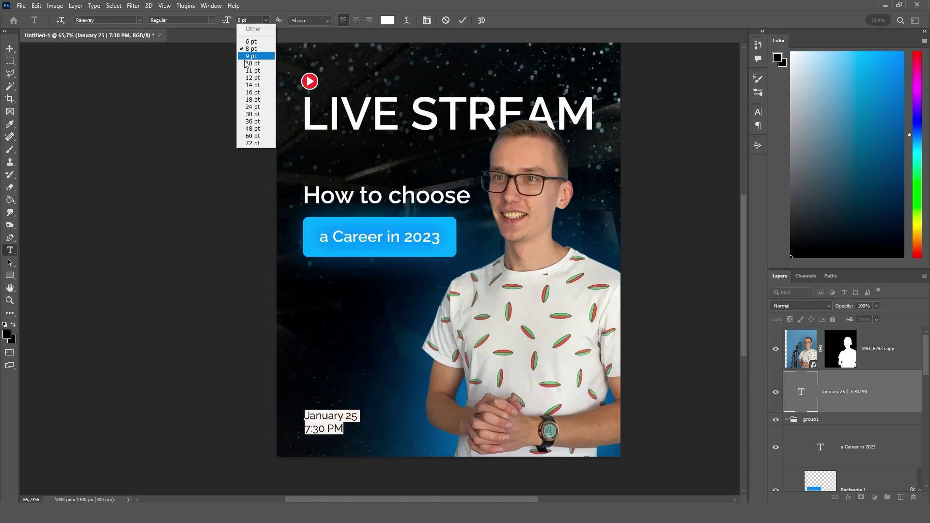
click(253, 86)
drag(343, 410, 343, 387)
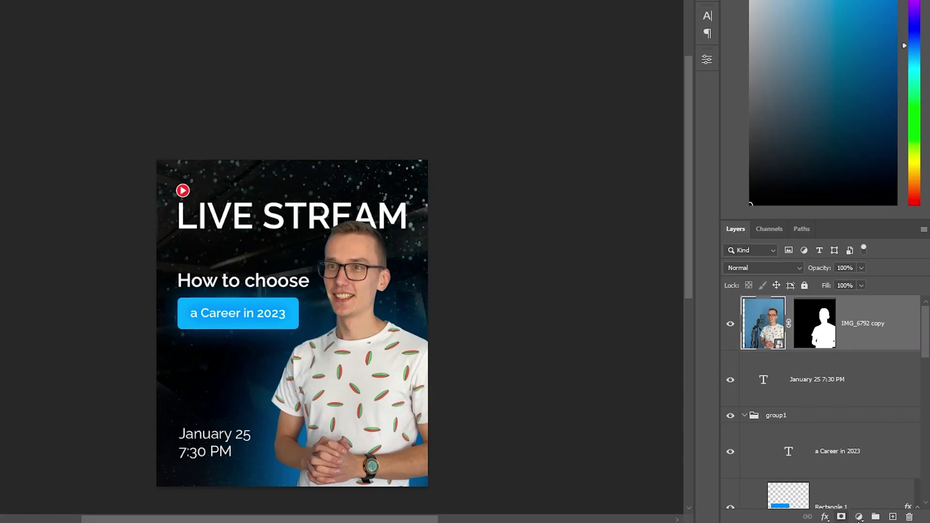
Add a Curves adjustment clipped to the man's cut-out layer and shape a slight S-curve with raised highlights and lowered shadows
click(859, 517)
click(853, 353)
alt+click(725, 304)
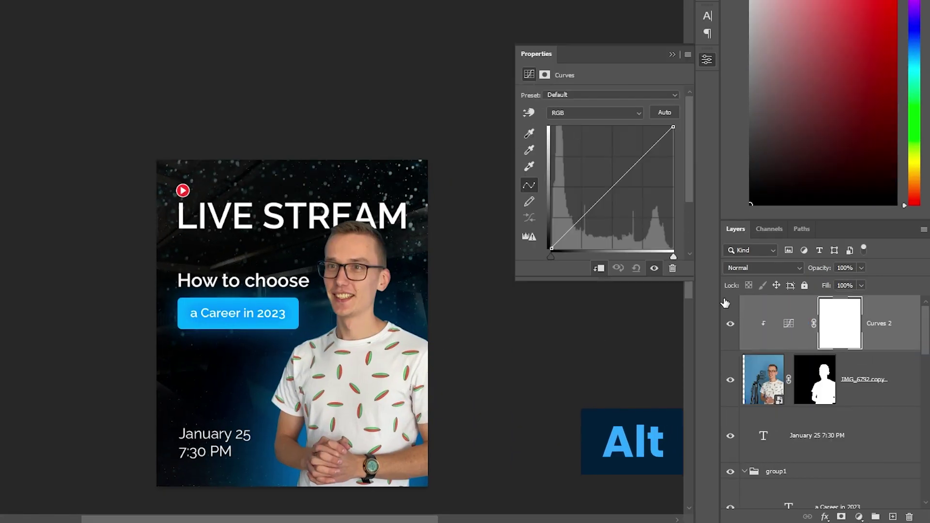
drag(653, 146, 650, 145)
drag(578, 218, 580, 223)
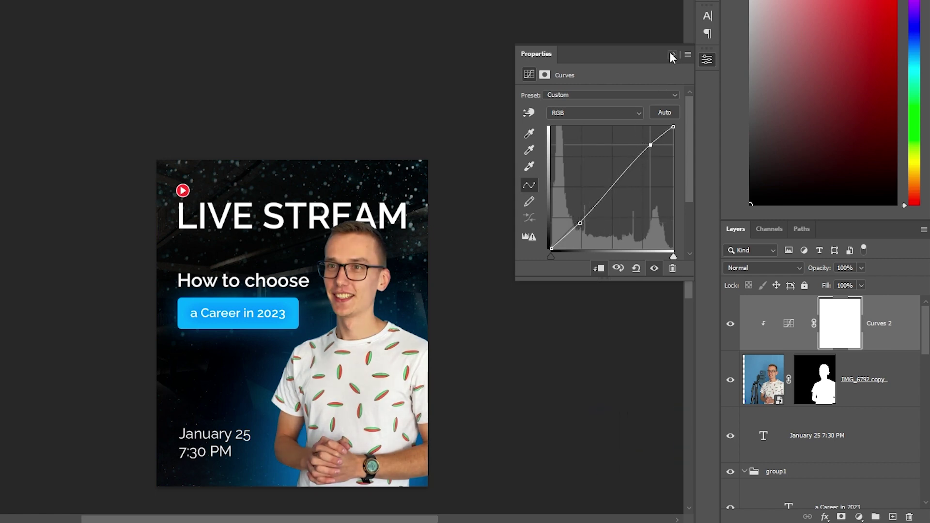
click(673, 56)
Add a new layer clipped to the man, brush soft blue light beside his head and shoulder, and set the layer to Screen
click(892, 513)
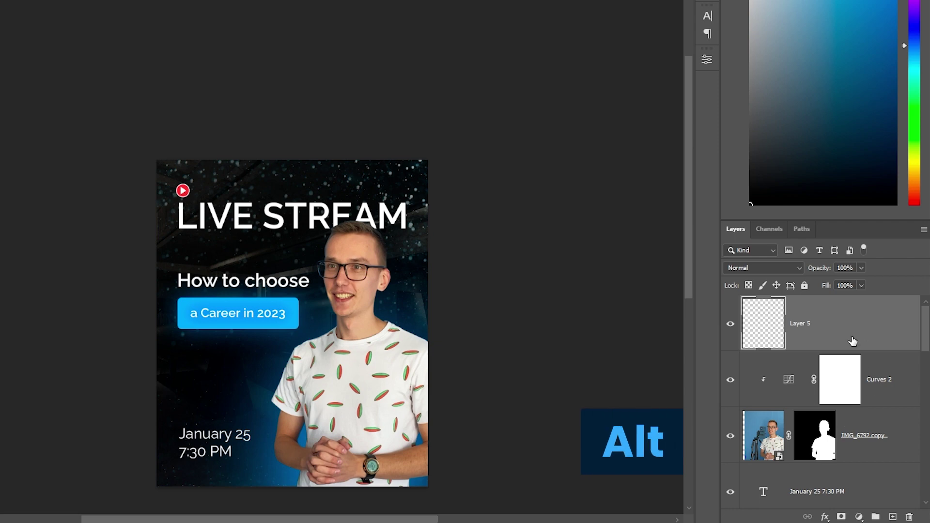
alt+click(857, 351)
key(b)
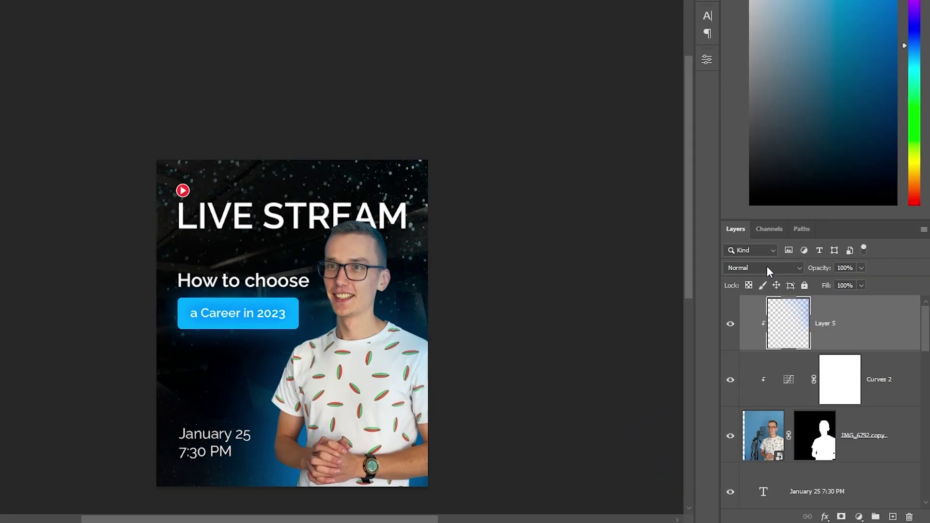
click(804, 304)
click(773, 343)
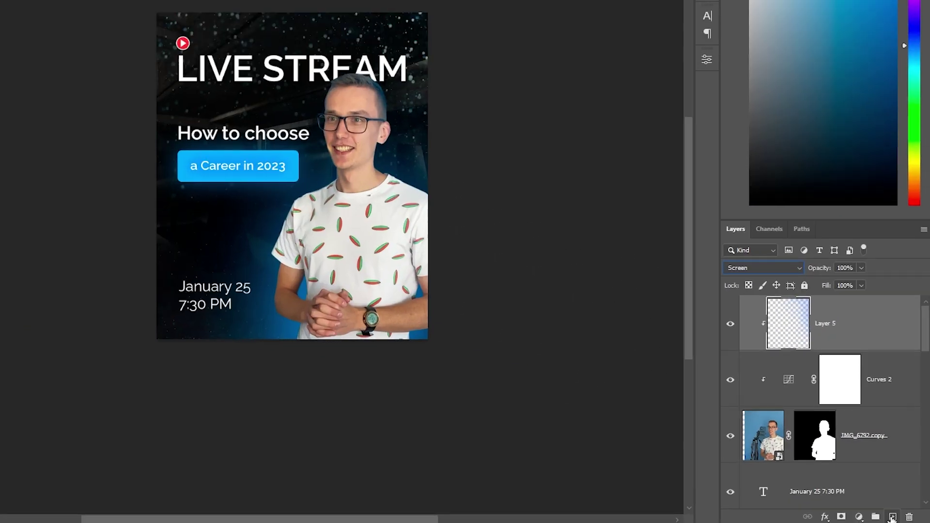
Add another clipped layer, brush blue light along the man's box-facing side with a 500 px brush, and set the layer to Screen
click(901, 498)
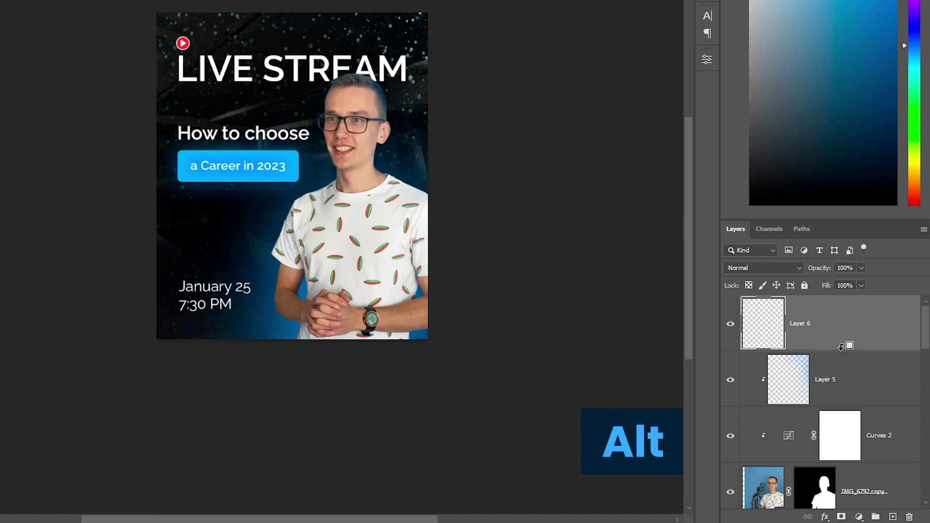
alt+click(842, 346)
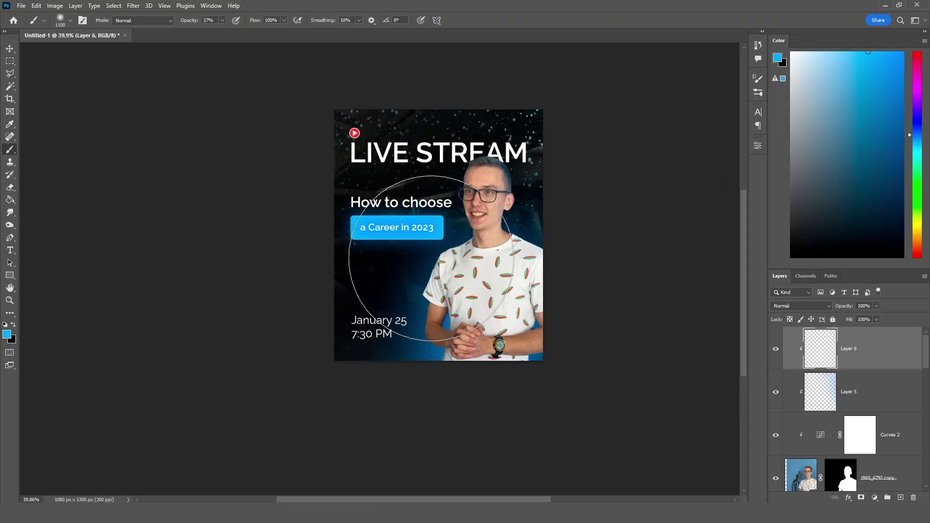
key(bracketleft)
key(bracketleft)
drag(432, 258, 396, 263)
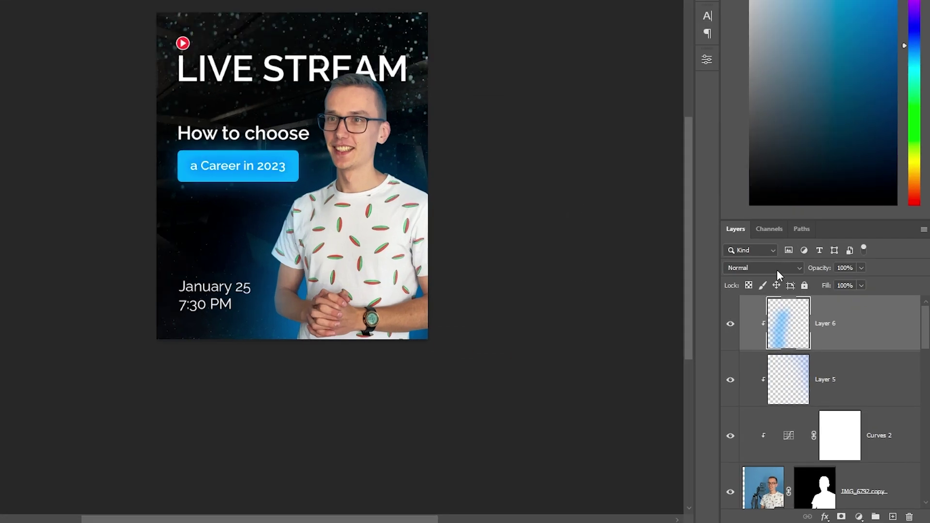
click(802, 306)
click(842, 344)
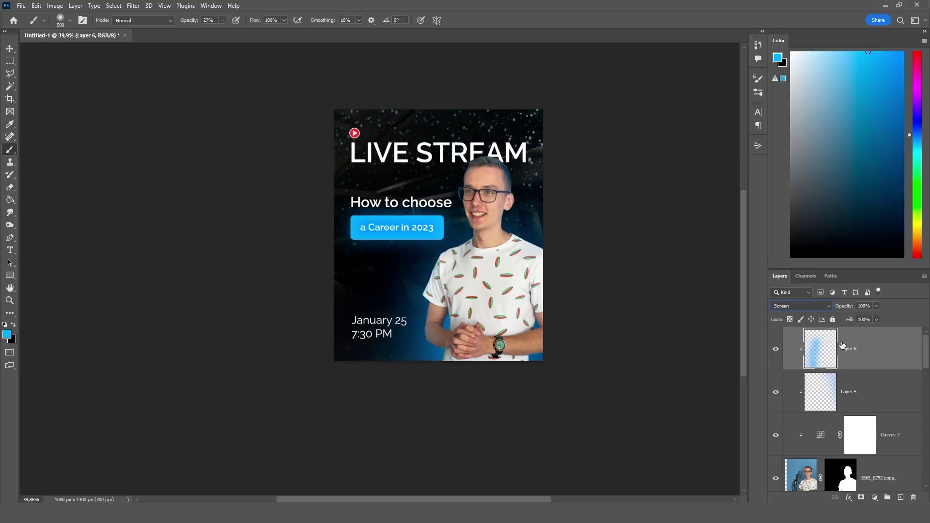
Add a new layer above the man, paint one soft blue light spot beside him, and set the layer to Screen
click(902, 498)
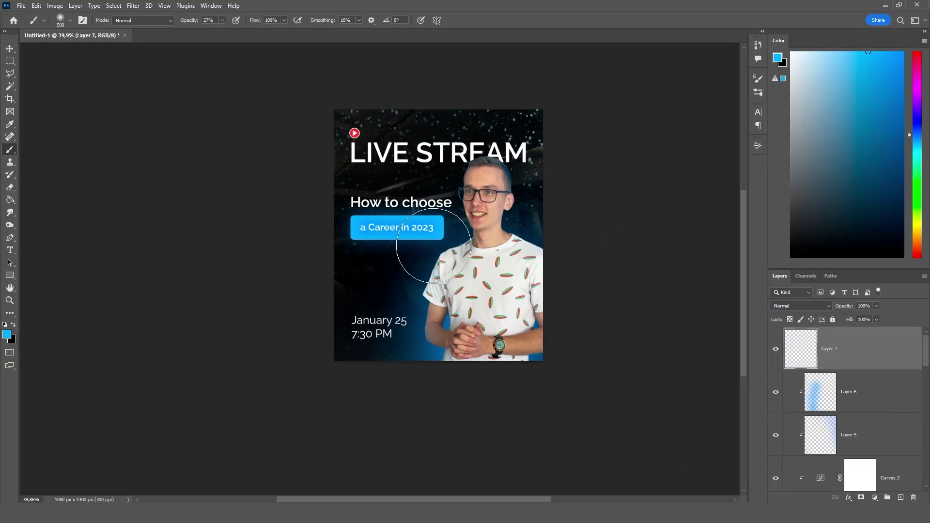
drag(434, 246, 431, 247)
click(802, 306)
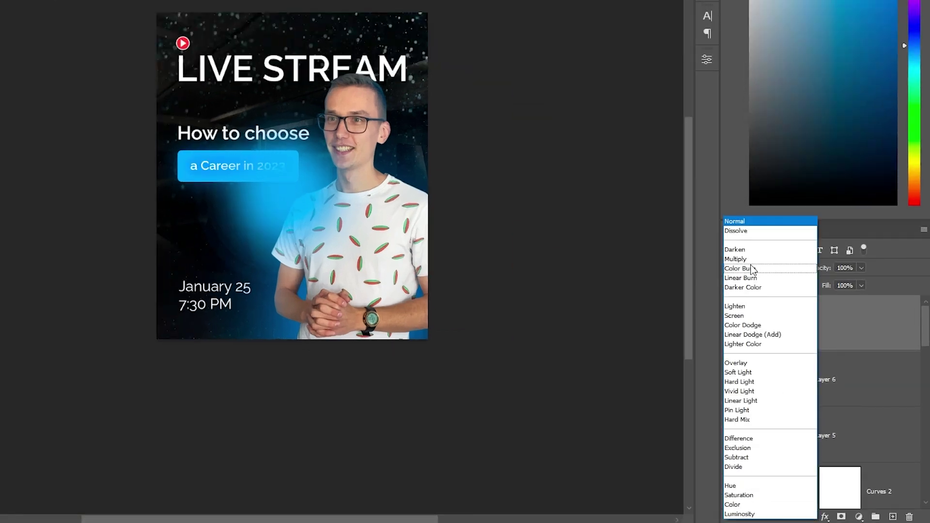
click(734, 315)
Enlarge the blue light spot and move it beyond the man toward the poster's right edge
key(ctrl+t)
drag(429, 59, 314, 155)
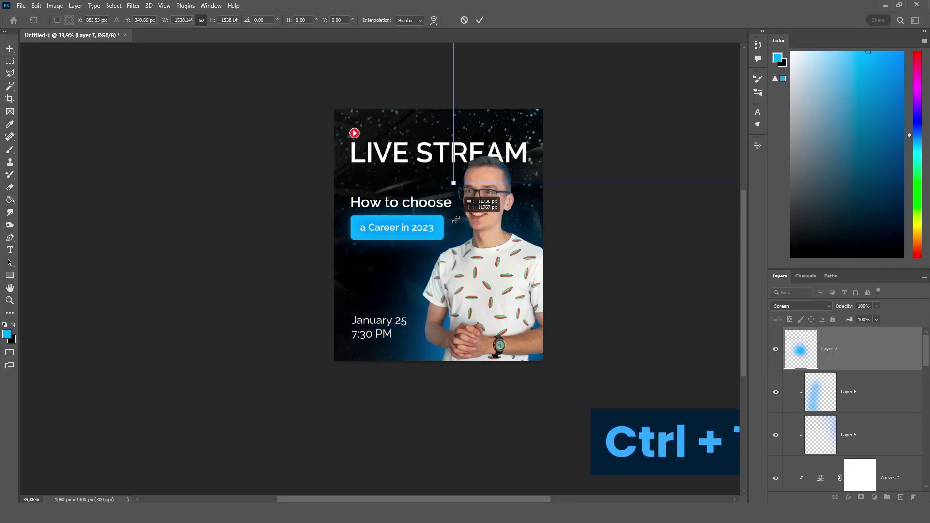
drag(455, 220, 624, 196)
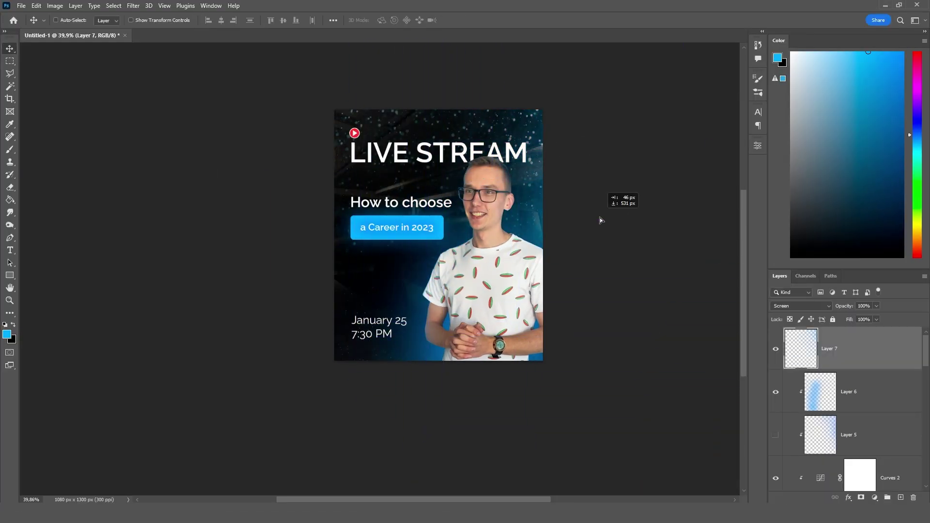
drag(600, 220, 587, 258)
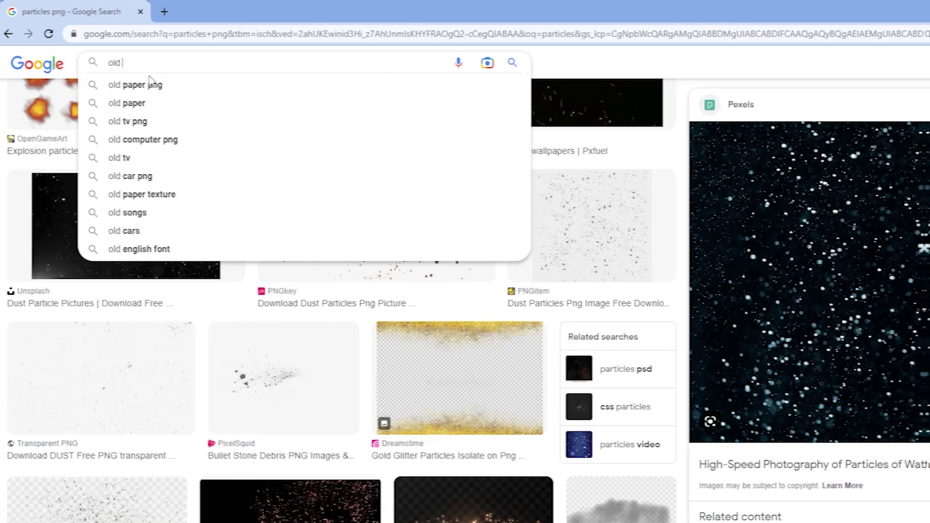
Switch to the browser, search Google Images for "old photo texture" and copy the dark scratched texture image
text(photo)
key(Down)
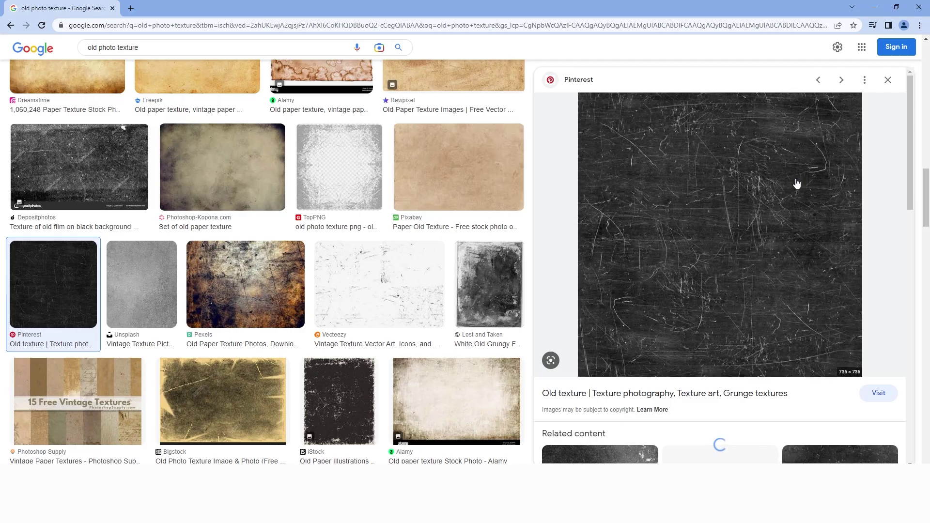
right_click(795, 186)
click(800, 319)
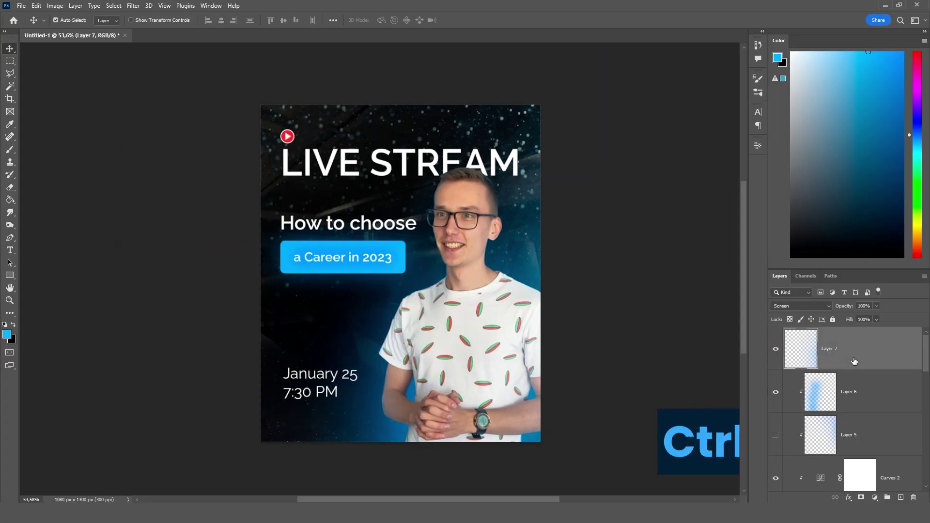
Paste the scratched texture into the poster in Photoshop, scale it up to the poster's full width and align it with the top edge
key(ctrl+v)
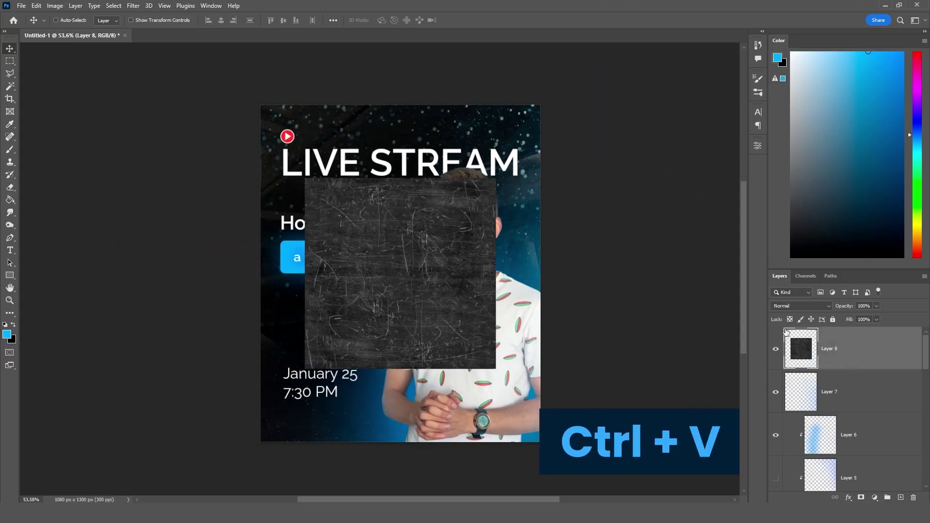
key(ctrl+t)
alt+drag(496, 178, 564, 133)
drag(436, 233, 436, 165)
key(Return)
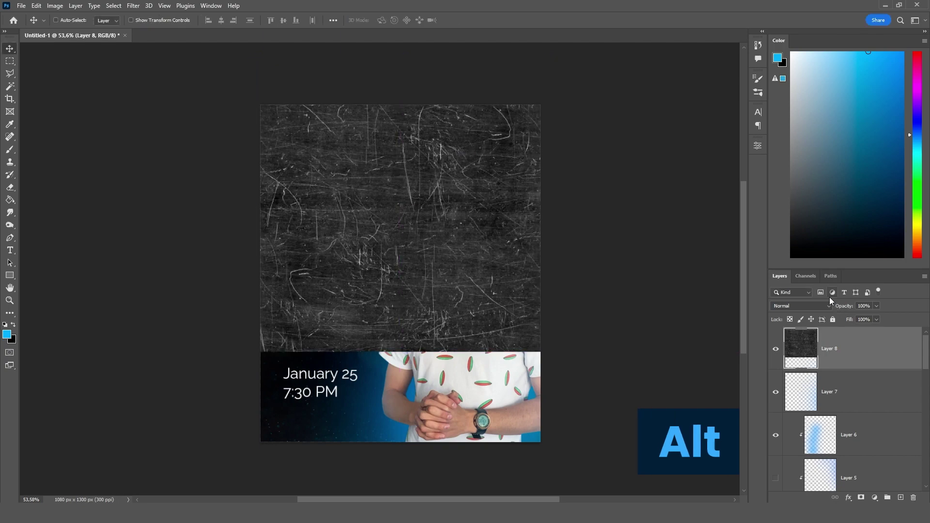
Set the texture layer's blend mode to Screen and its opacity to 13%
click(823, 306)
click(799, 336)
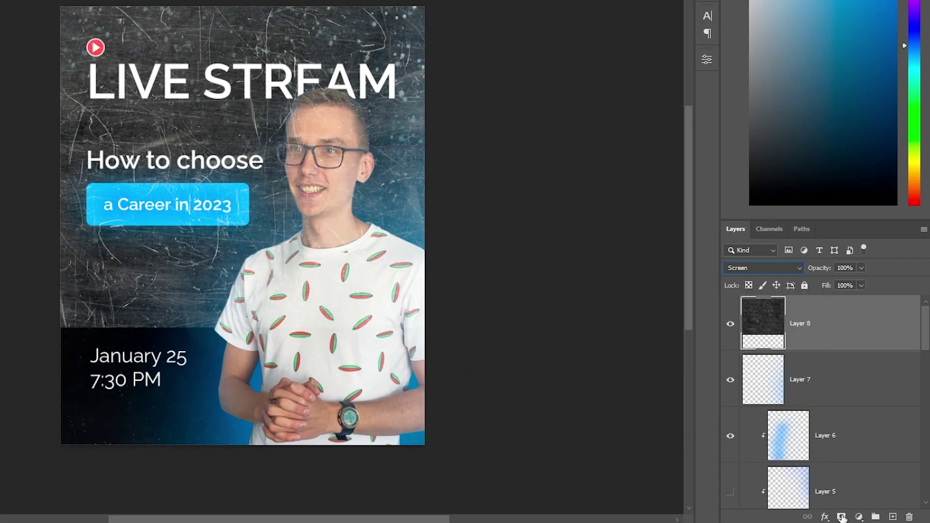
drag(807, 276, 775, 276)
Reposition and stretch the texture to cover the full poster height, and add a layer mask that hides it over the man
key(ctrl+t)
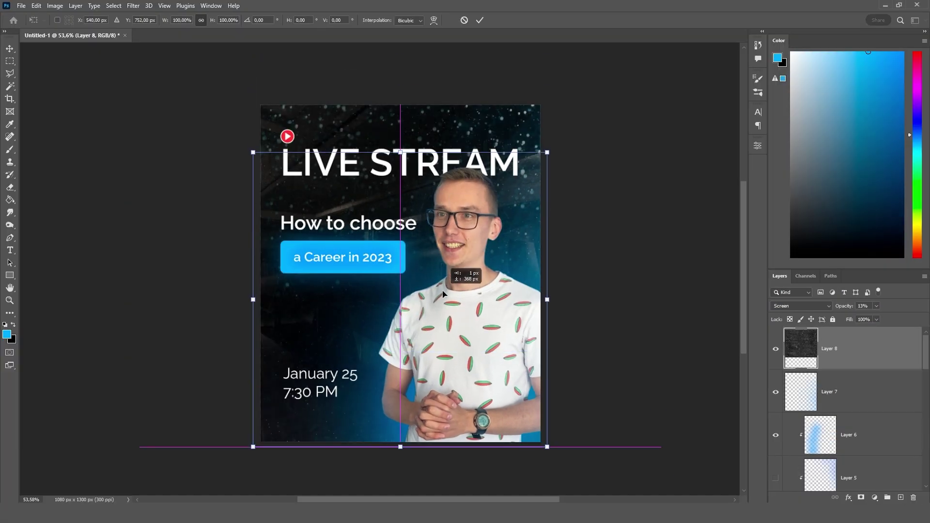
drag(400, 155, 401, 99)
key(Return)
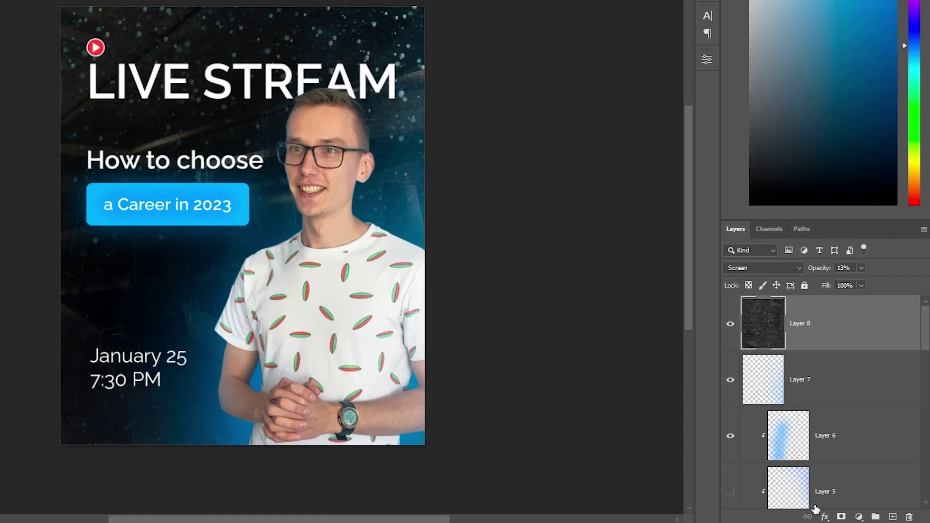
click(842, 517)
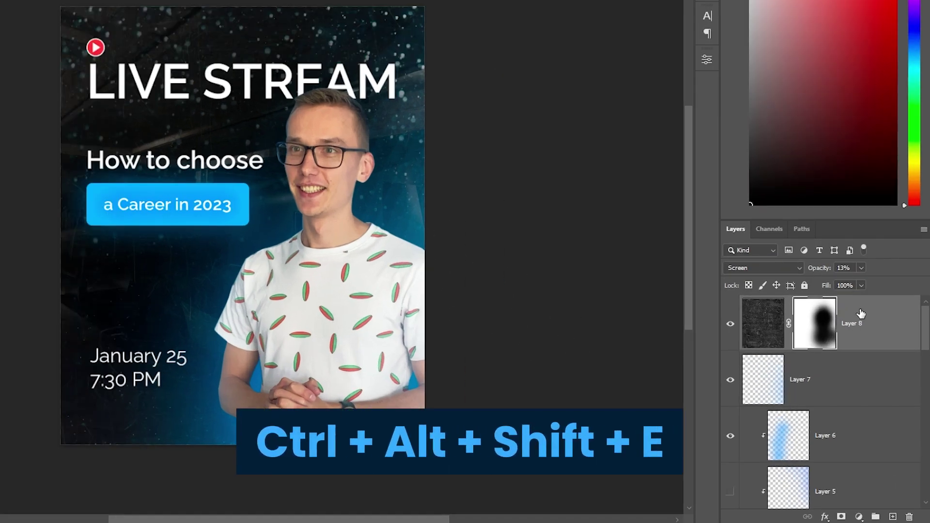
Stamp all visible layers into a new merged layer and open it in the Camera Raw Filter
key(ctrl+alt+shift+e)
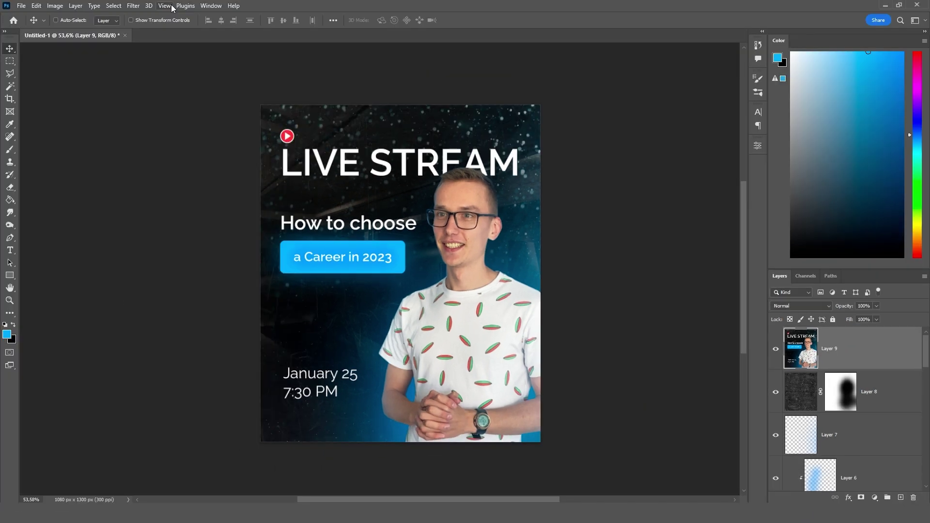
click(134, 6)
click(159, 78)
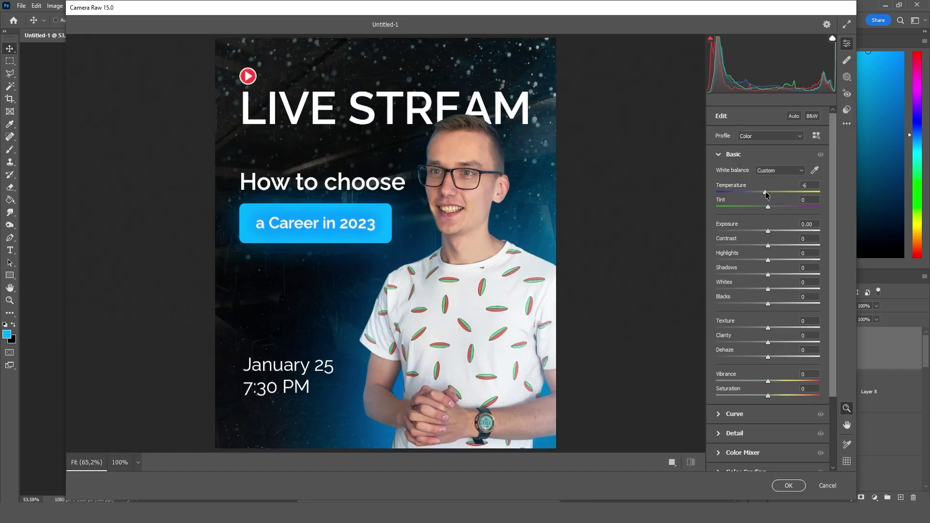
Set Temperature to -5, Exposure +0.10, Contrast +9, Highlights -17, Shadows +4, Whites +42 and Blacks -12, and raise Texture strongly
drag(766, 193, 766, 193)
drag(768, 231, 762, 304)
drag(768, 328, 804, 328)
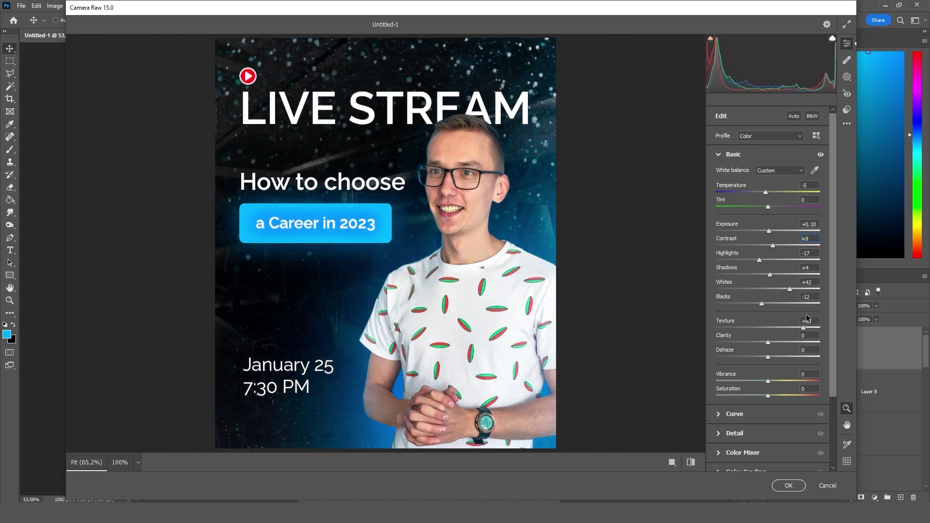
Adjust the Detail settings, add a small amount of Grain under Effects, and apply the Camera Raw adjustments
click(741, 436)
click(731, 351)
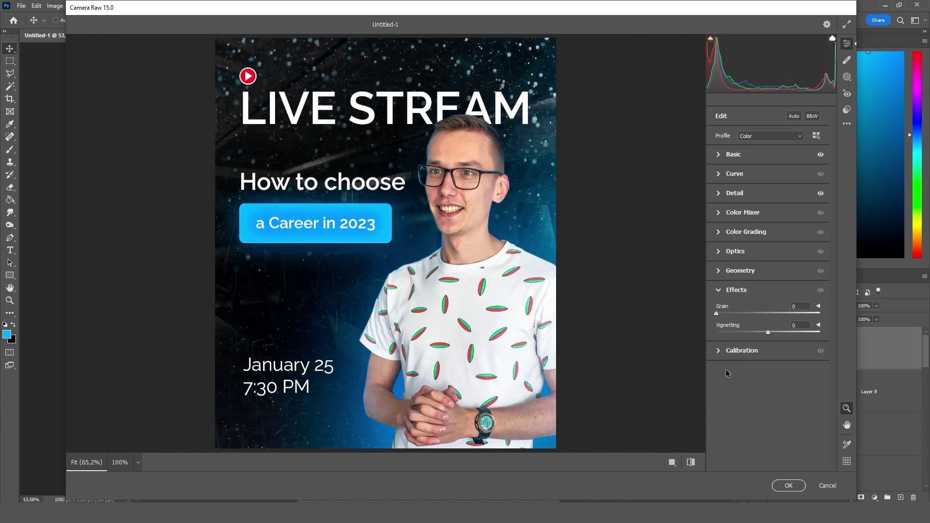
mouse_move(722, 313)
mouse_down()
mouse_move(733, 313)
mouse_move(724, 315)
mouse_up()
click(793, 487)
scroll(536, 292, down, 6)
scroll(546, 328, up, 6)
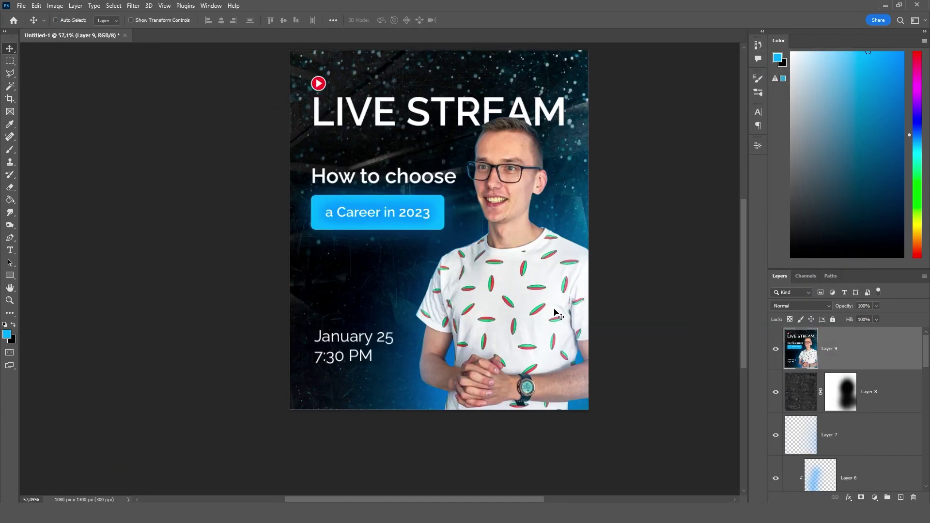